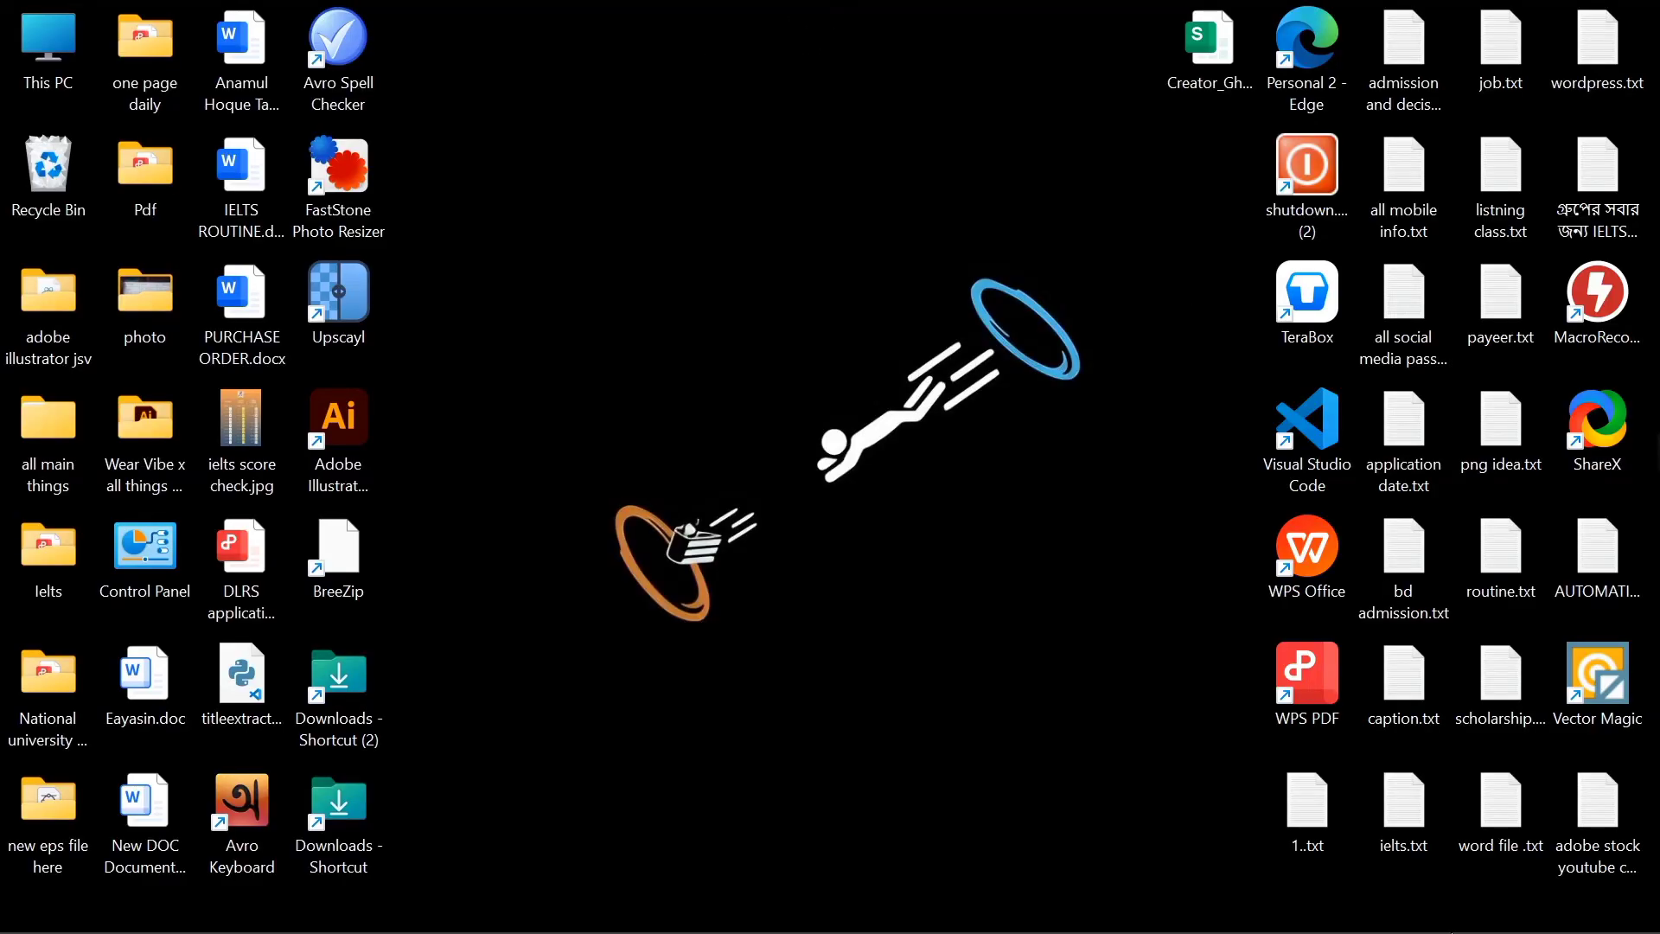
Step: Search Google for 'adobe stock' in a new Chrome tab
mouse_move(831, 928)
click(1160, 902)
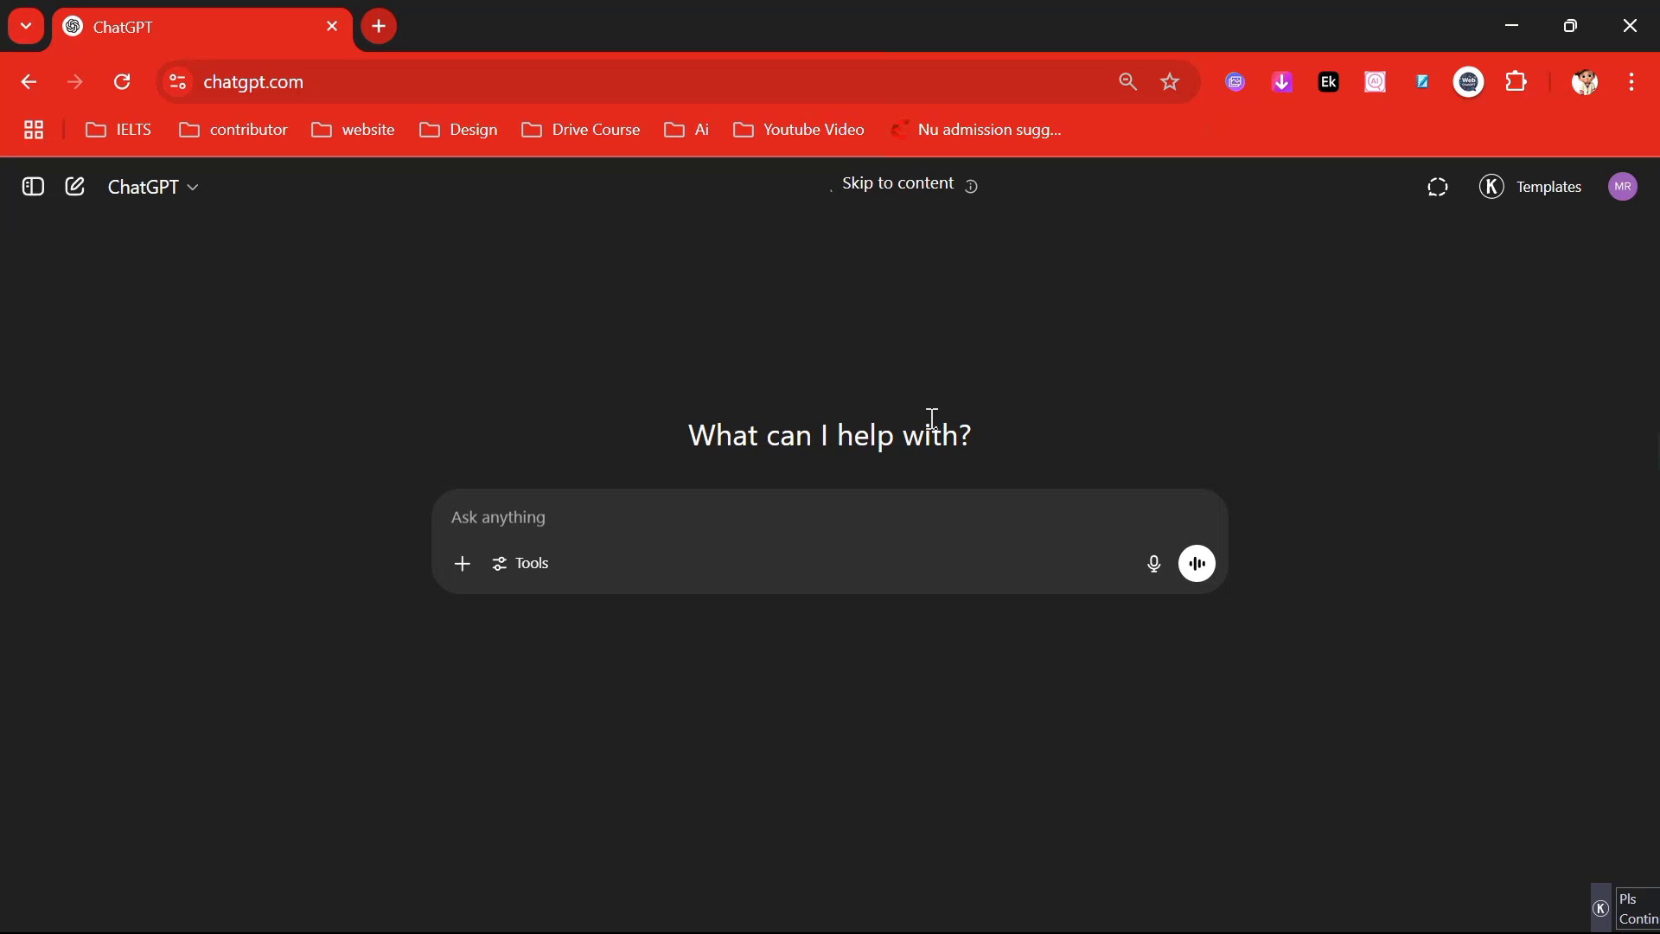
click(375, 24)
text(ad)
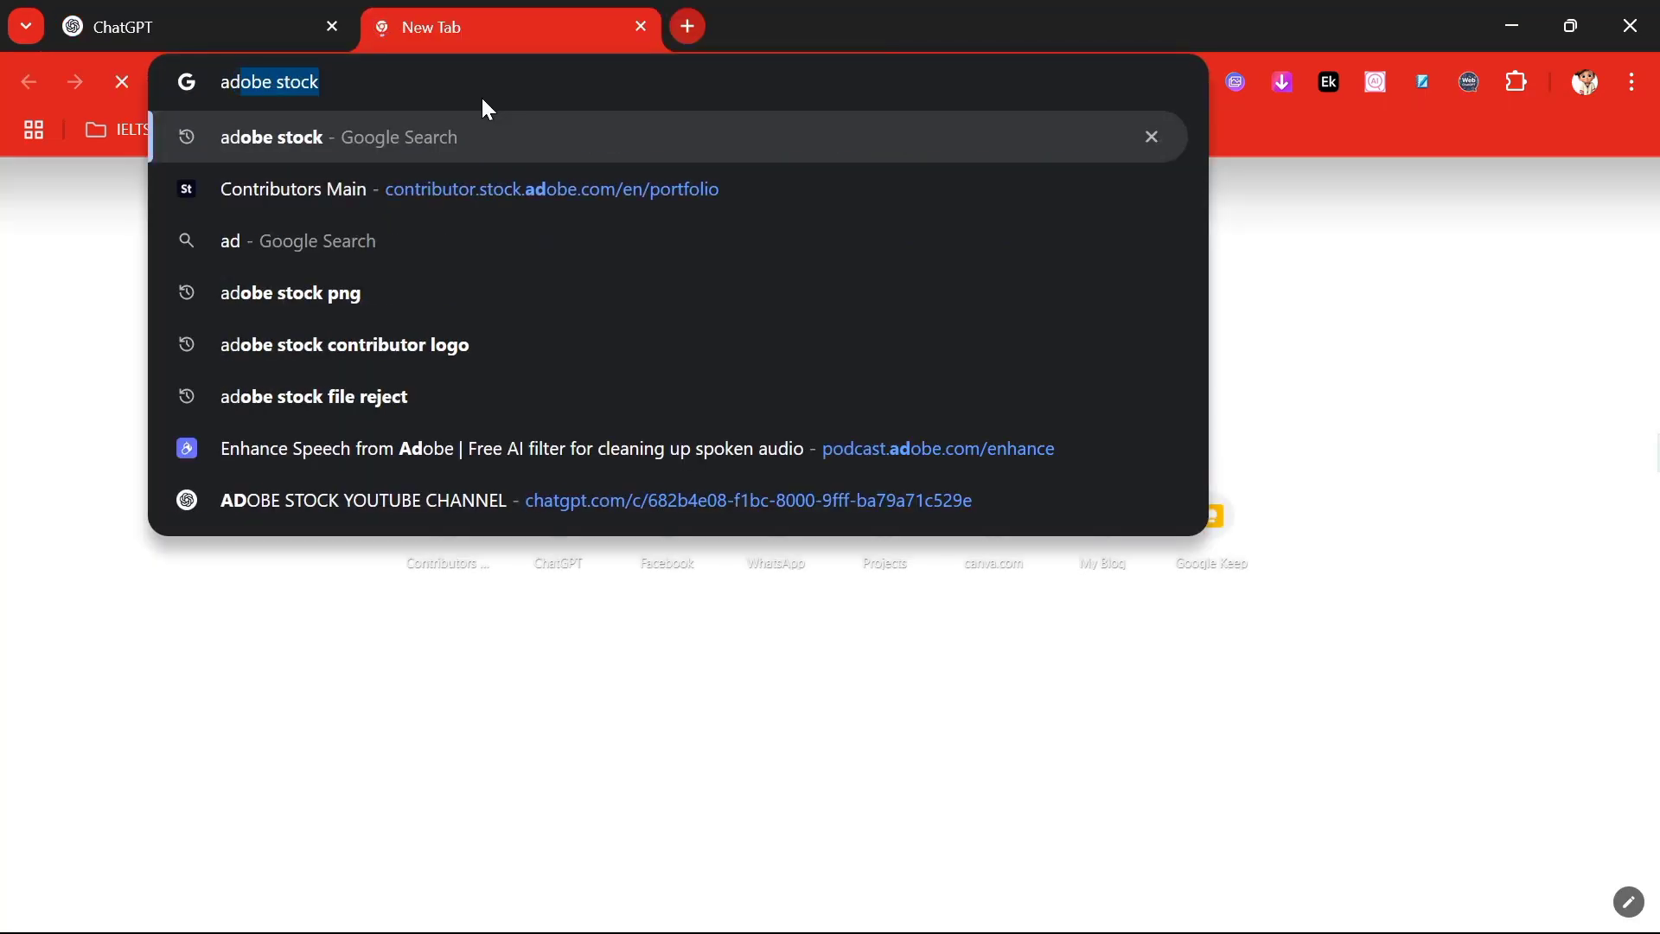
text(obe sto)
key(Return)
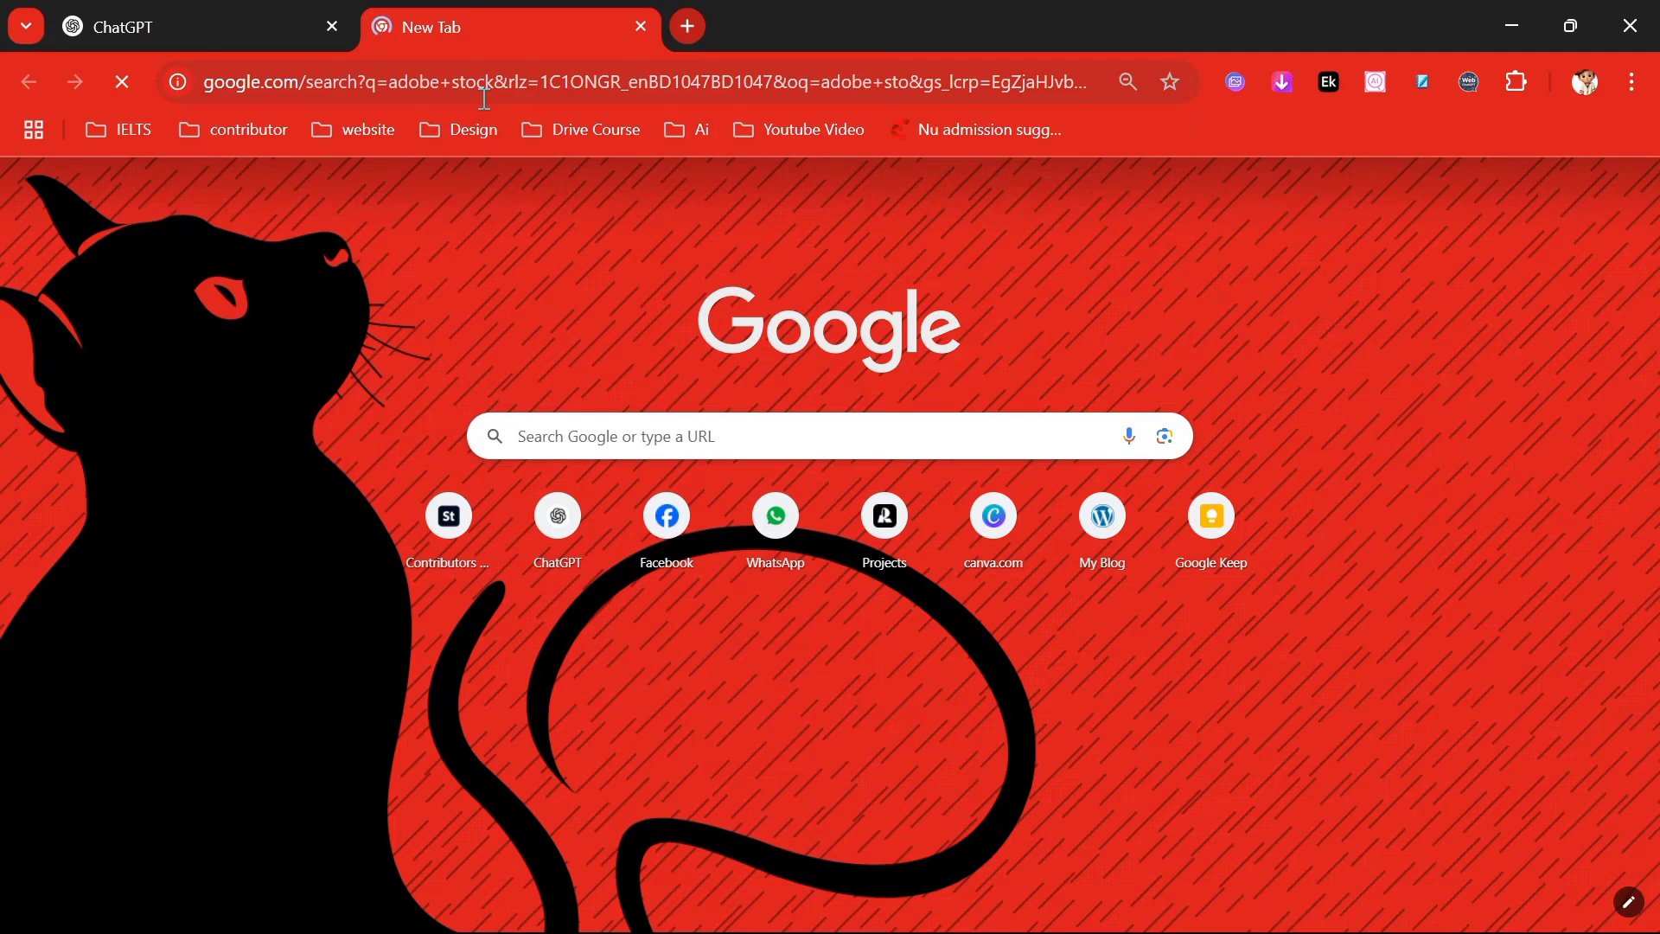
scroll(495, 179, down, 2)
scroll(426, 608, down, 1)
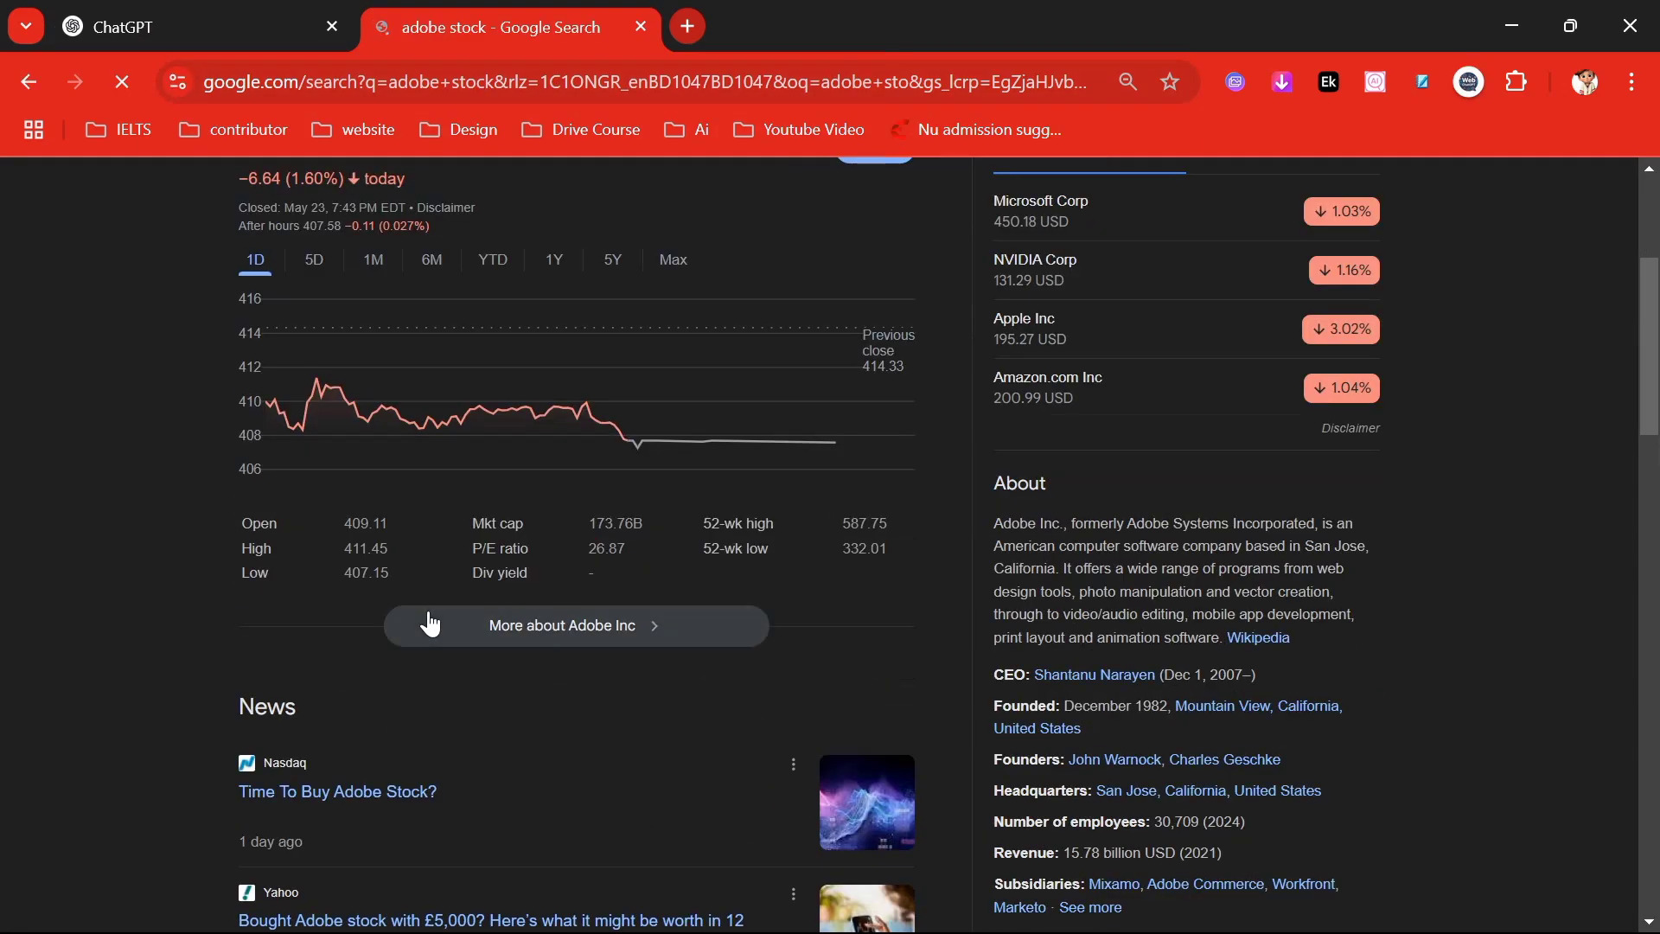
scroll(430, 623, down, 4)
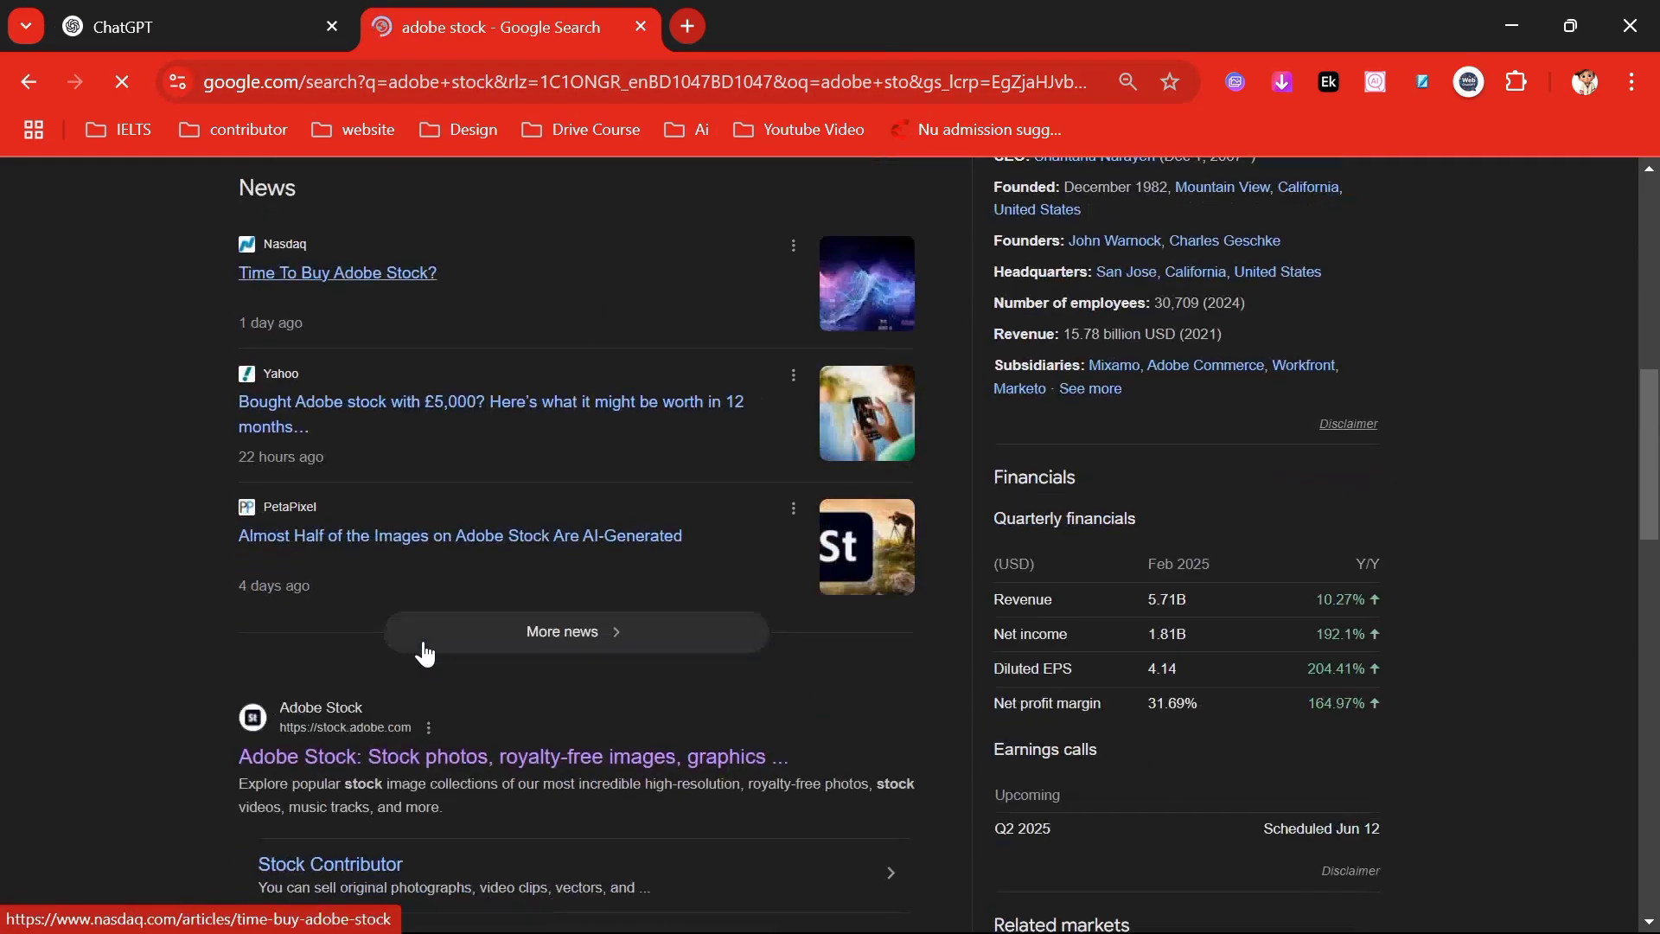
Step: Search Adobe Stock for '3d badge png icon' and paste the blue check badge into ChatGPT
click(546, 757)
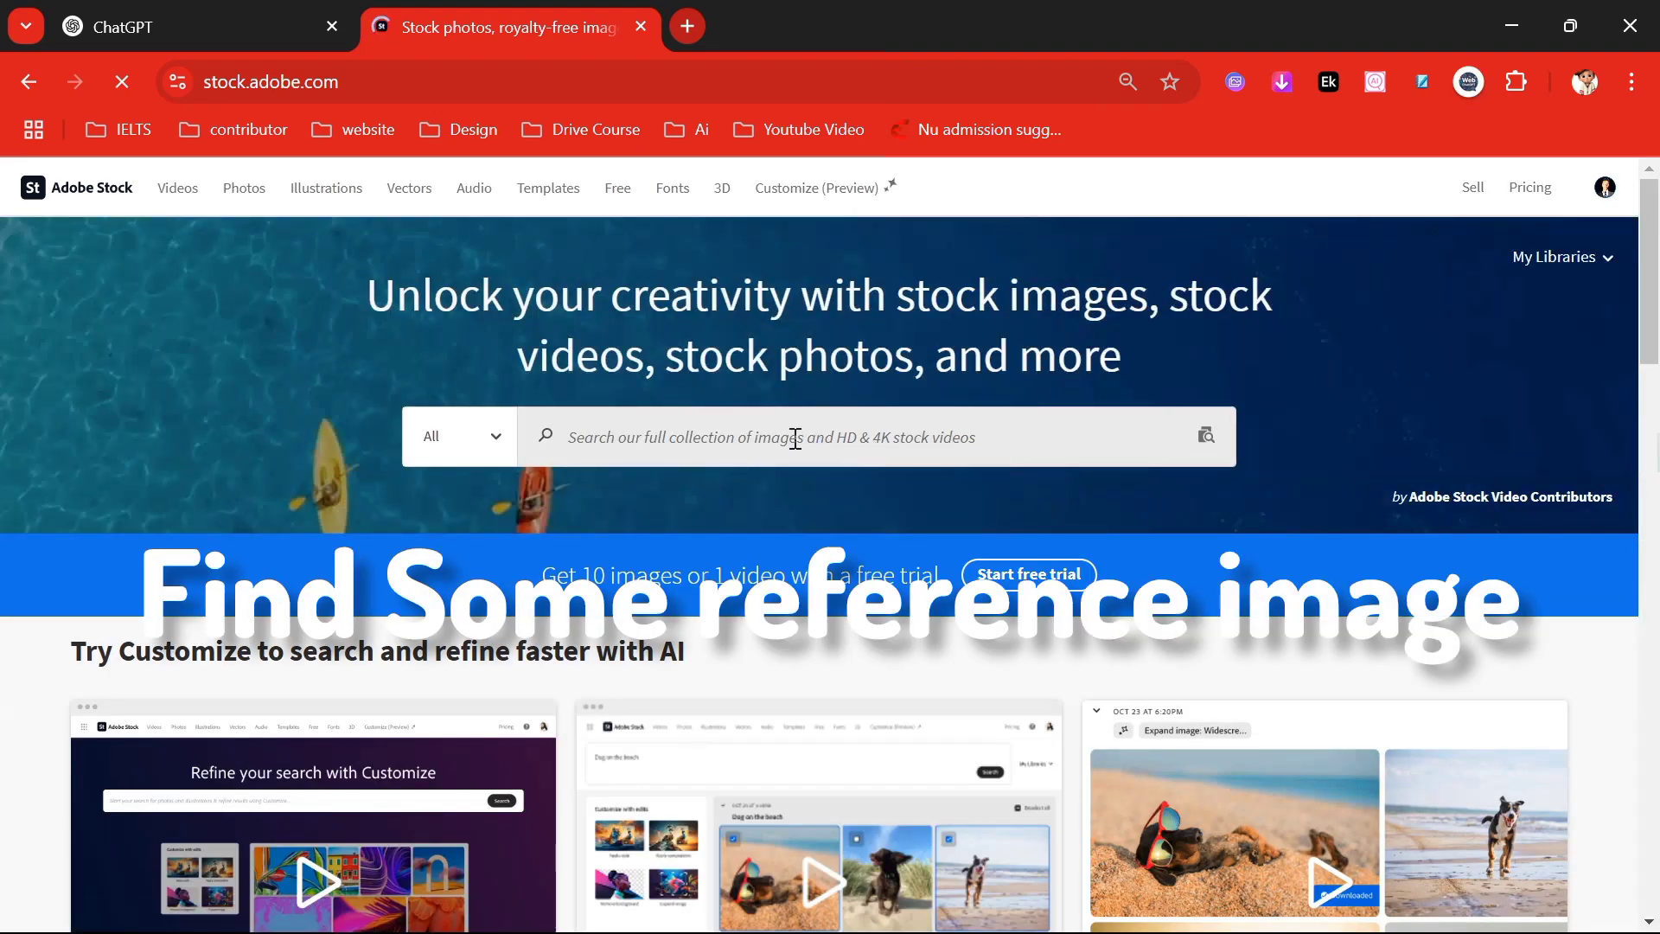
click(792, 437)
text(3d)
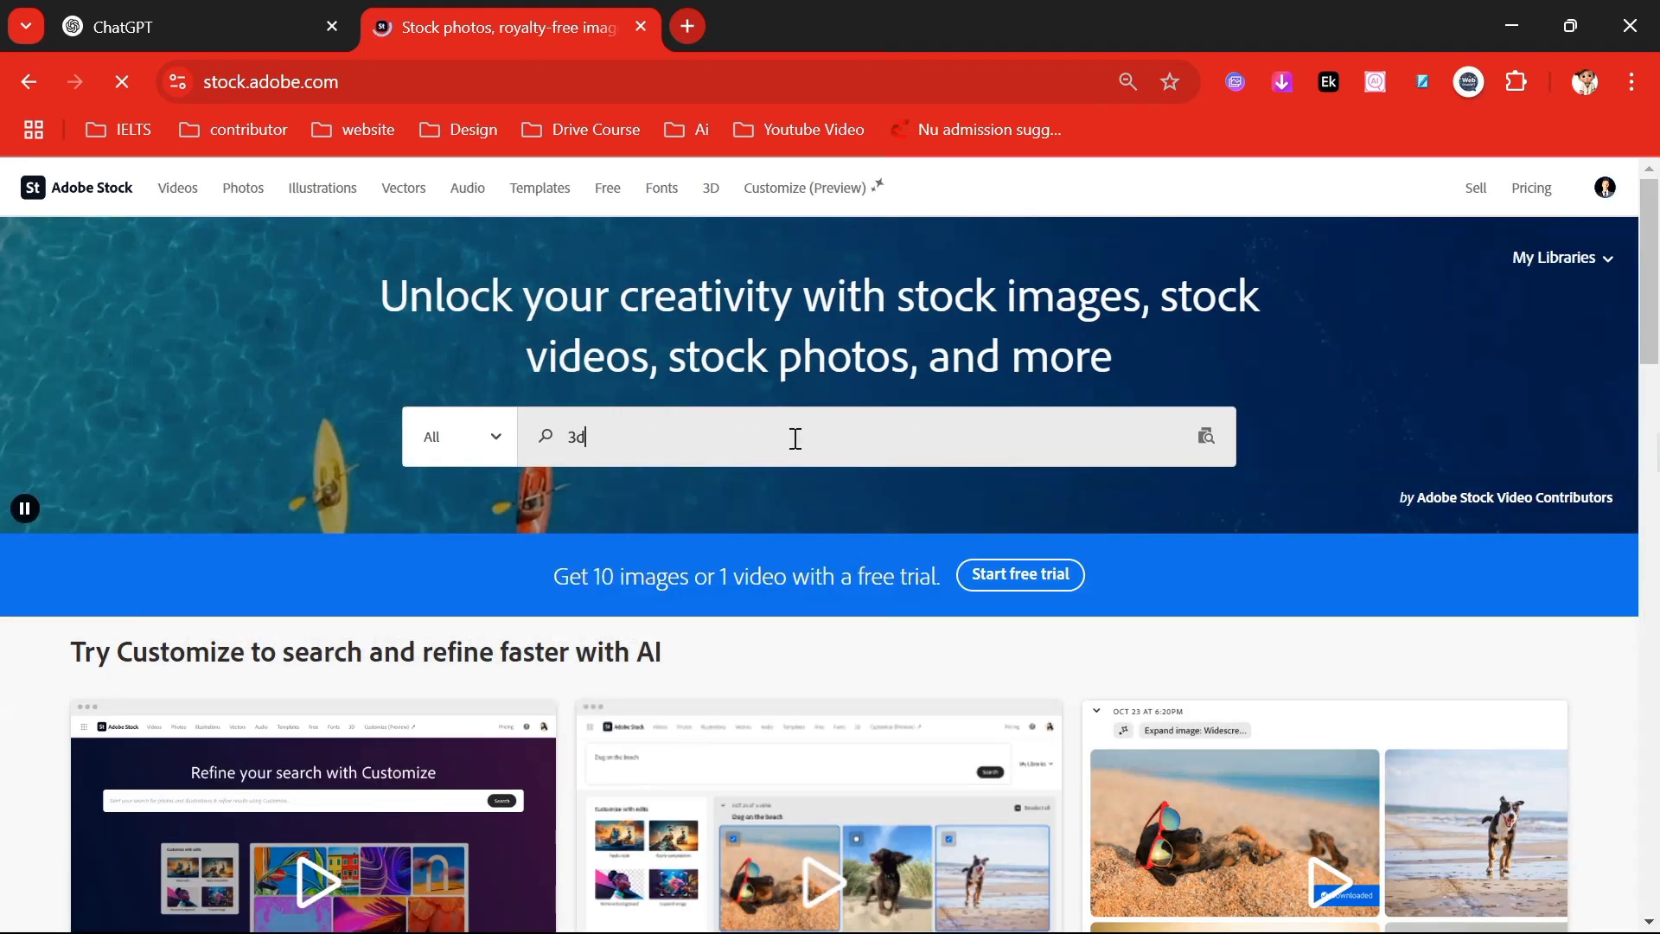
text(e png icon)
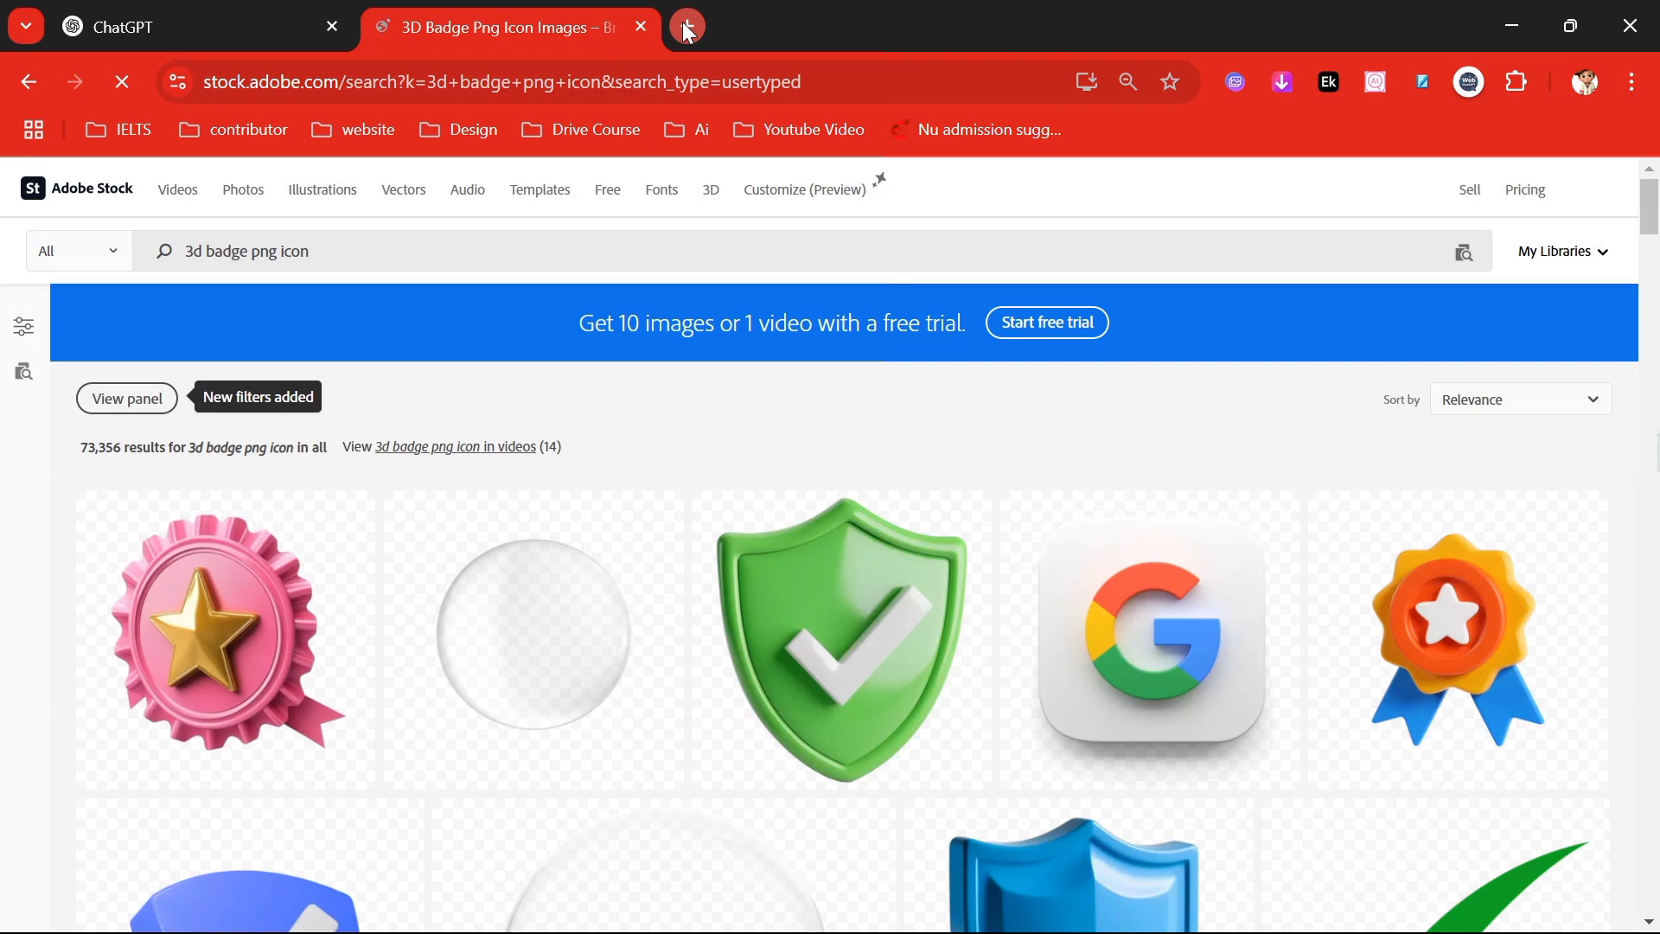
scroll(578, 655, down, 4)
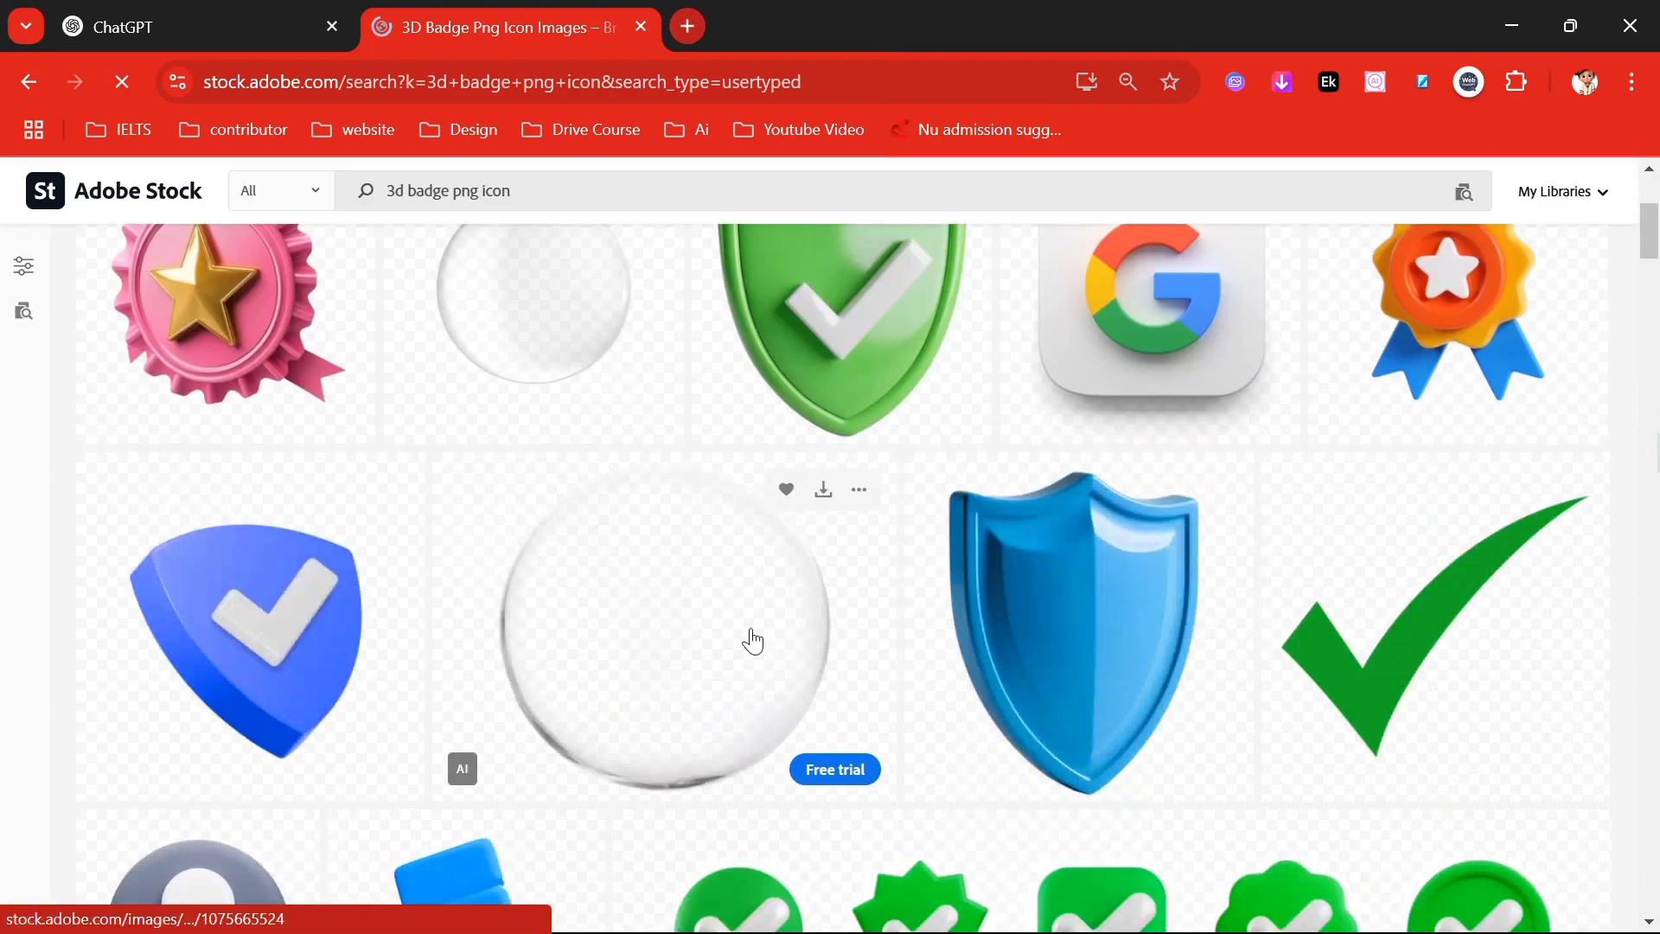
scroll(726, 648, down, 3)
scroll(912, 563, down, 3)
scroll(912, 564, down, 2)
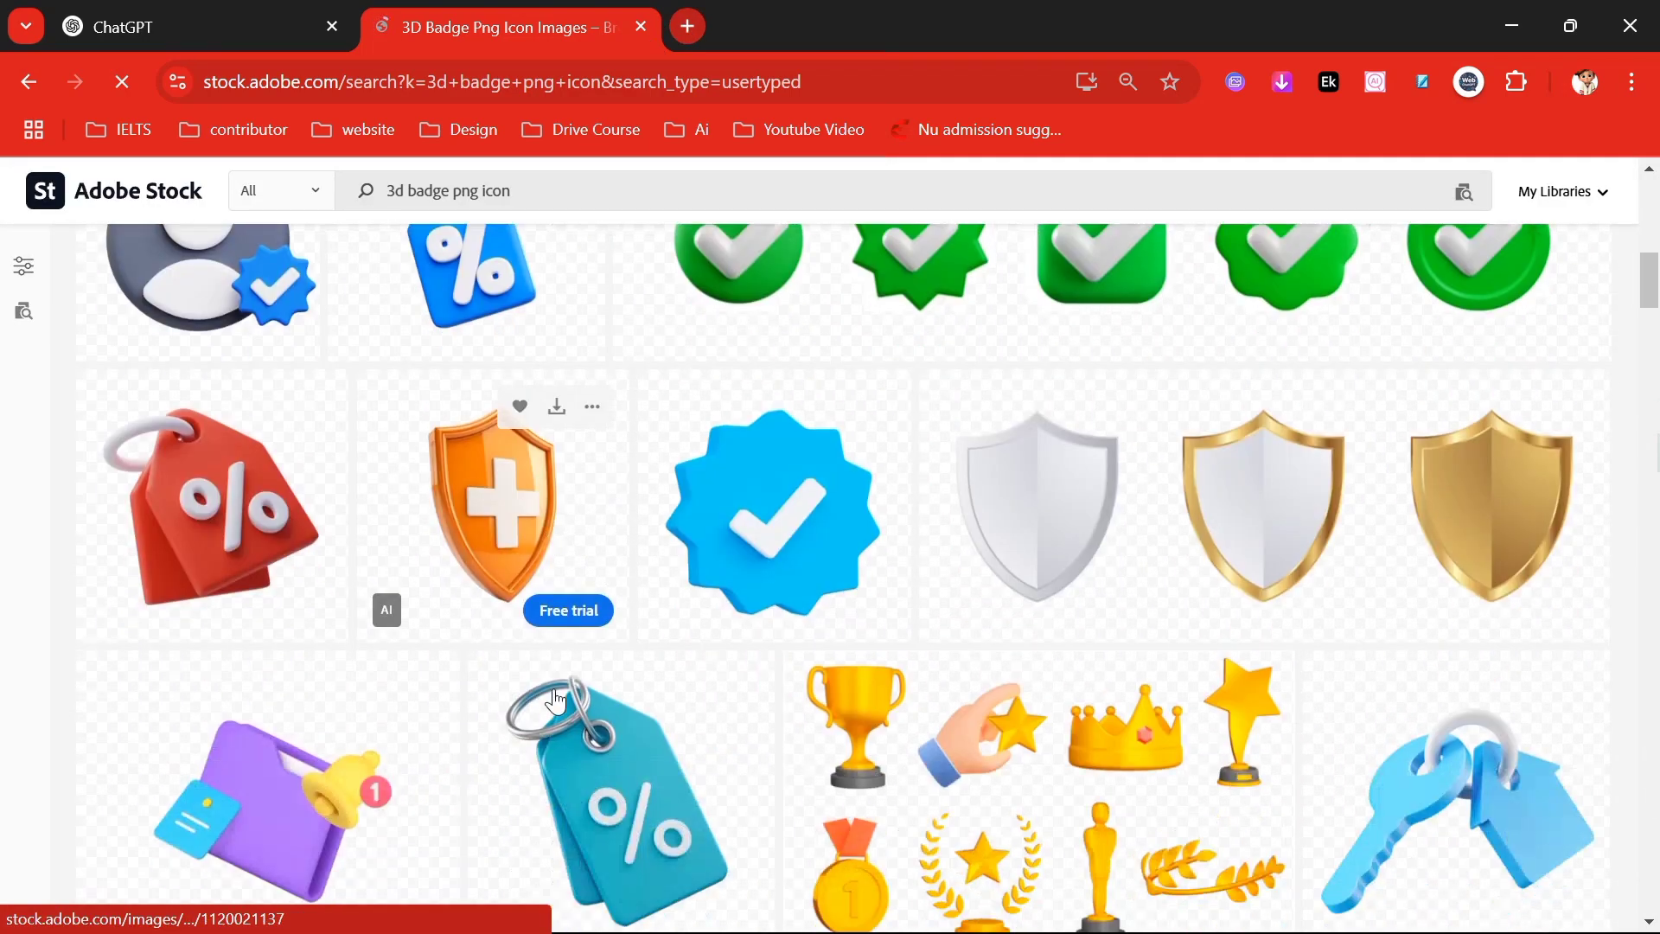
right_click(728, 519)
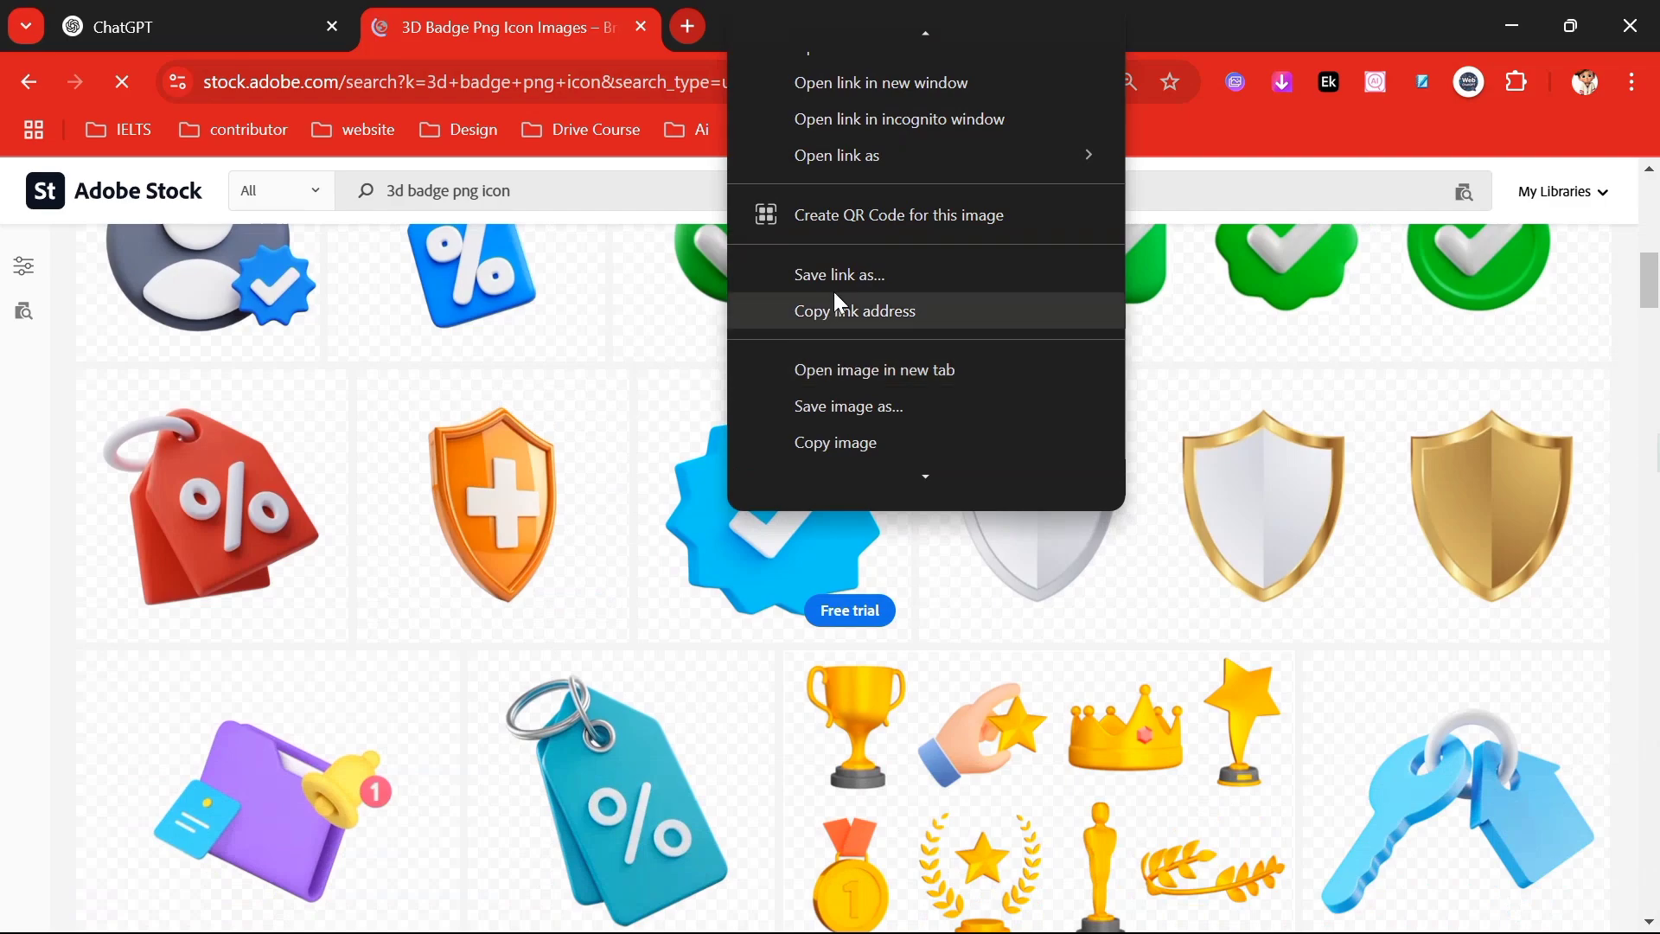
click(848, 443)
click(189, 26)
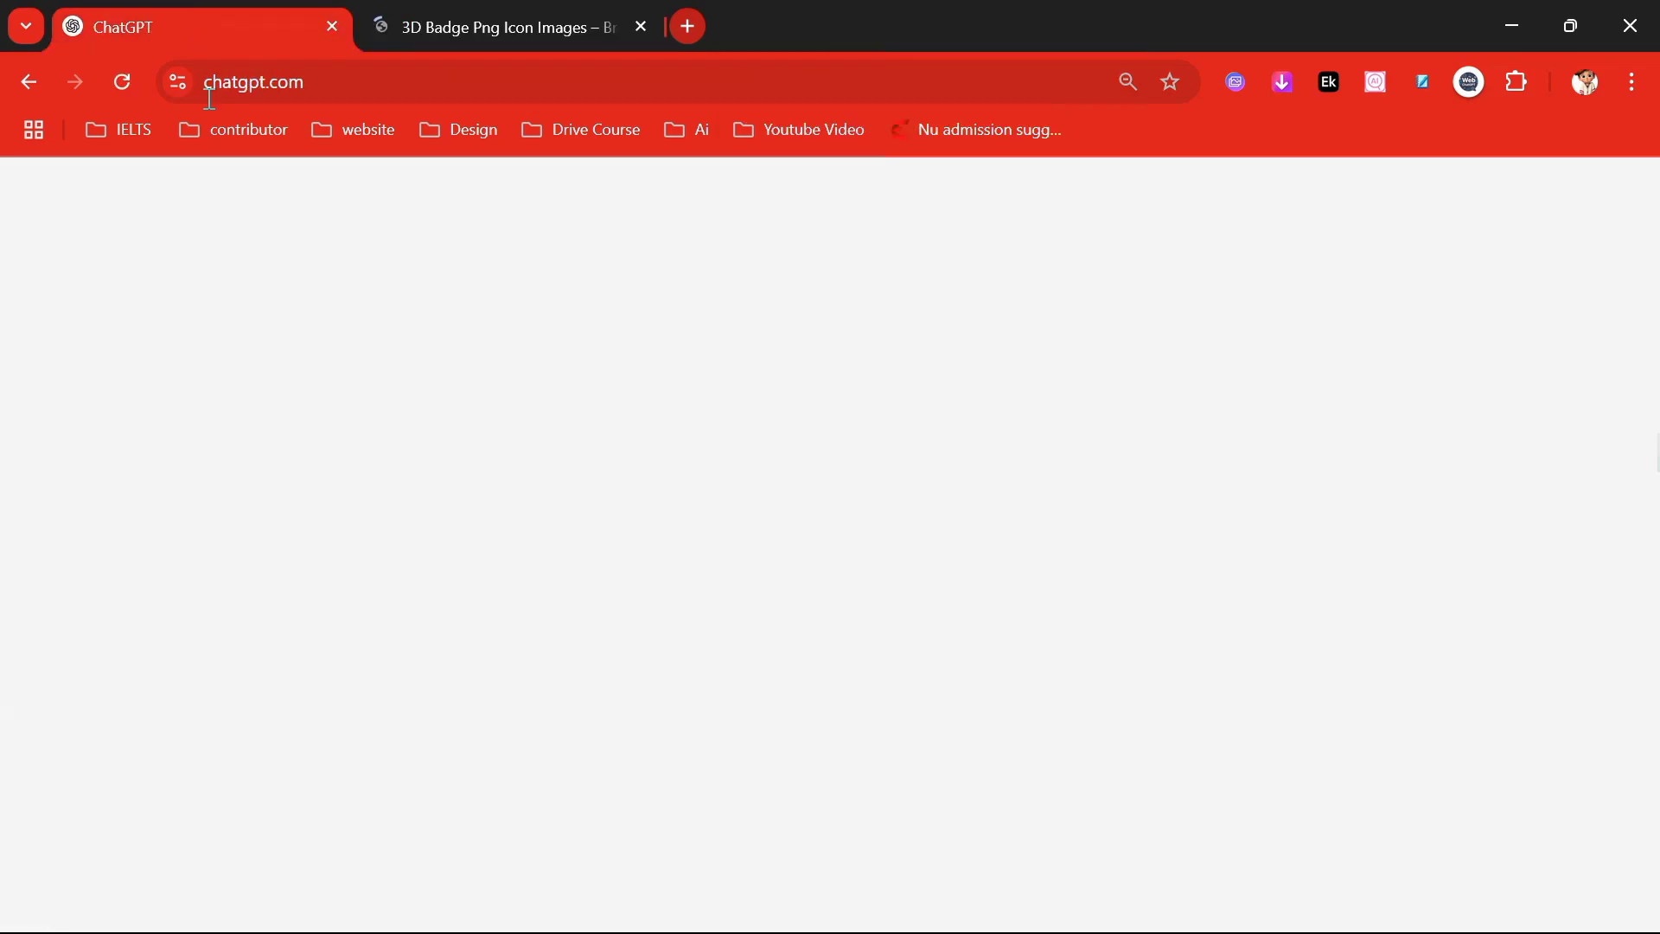
key(ctrl+v)
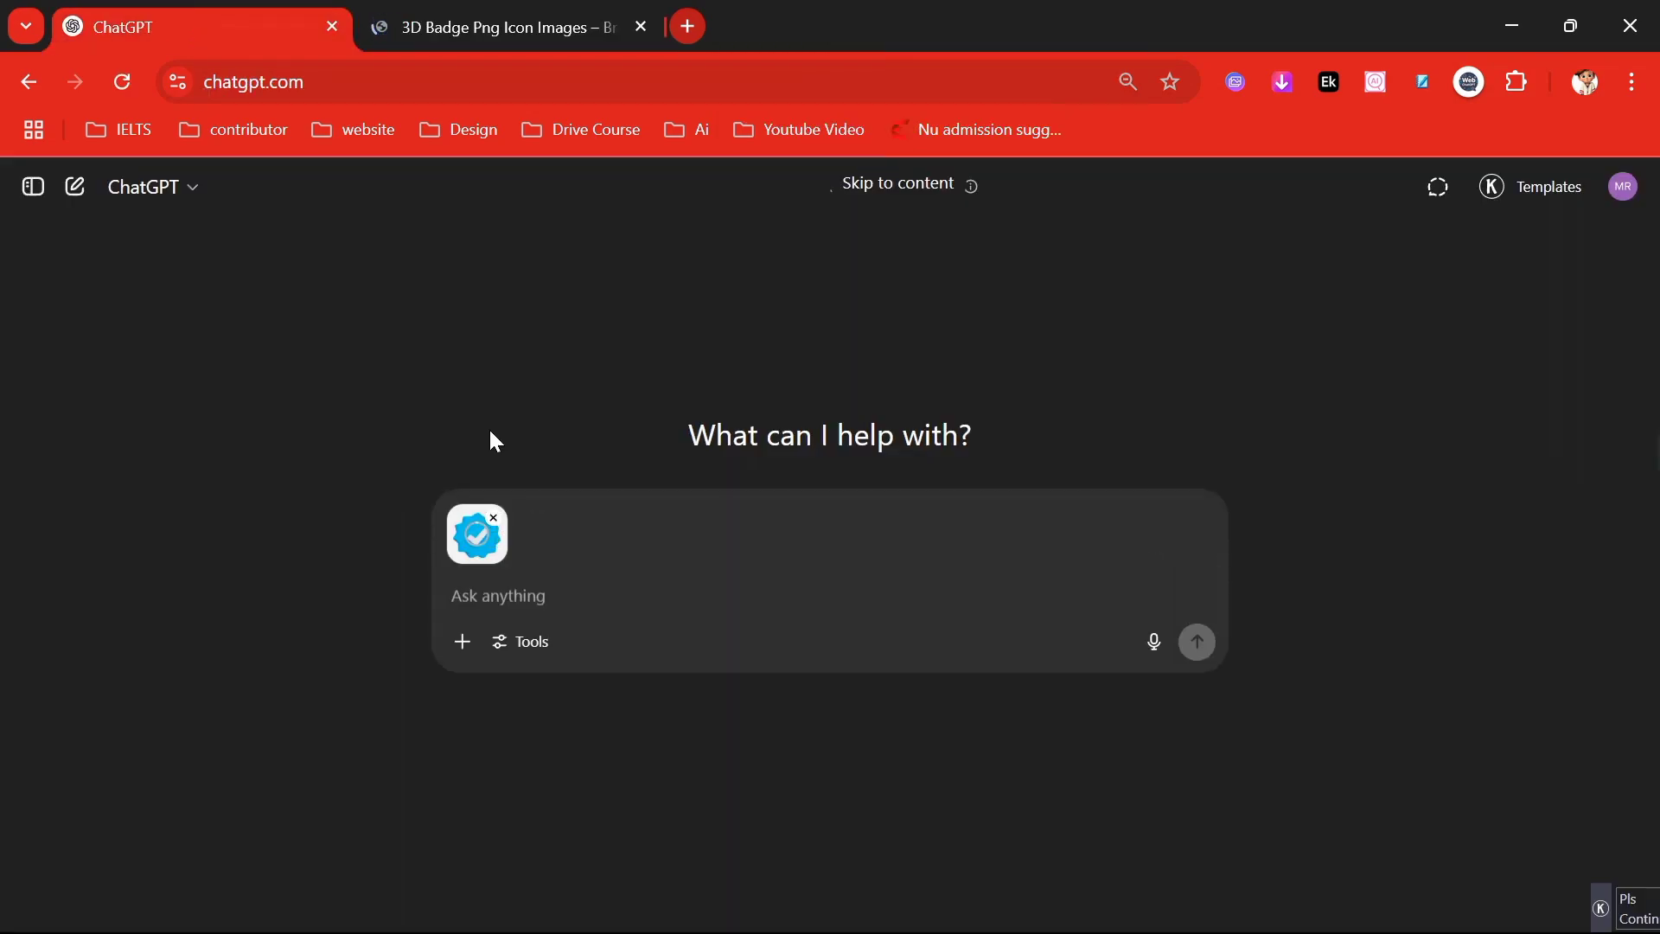
Step: Copy the star award badge image from Adobe Stock and bring it to the ChatGPT tab
click(506, 26)
scroll(595, 579, down, 1)
scroll(595, 579, down, 3)
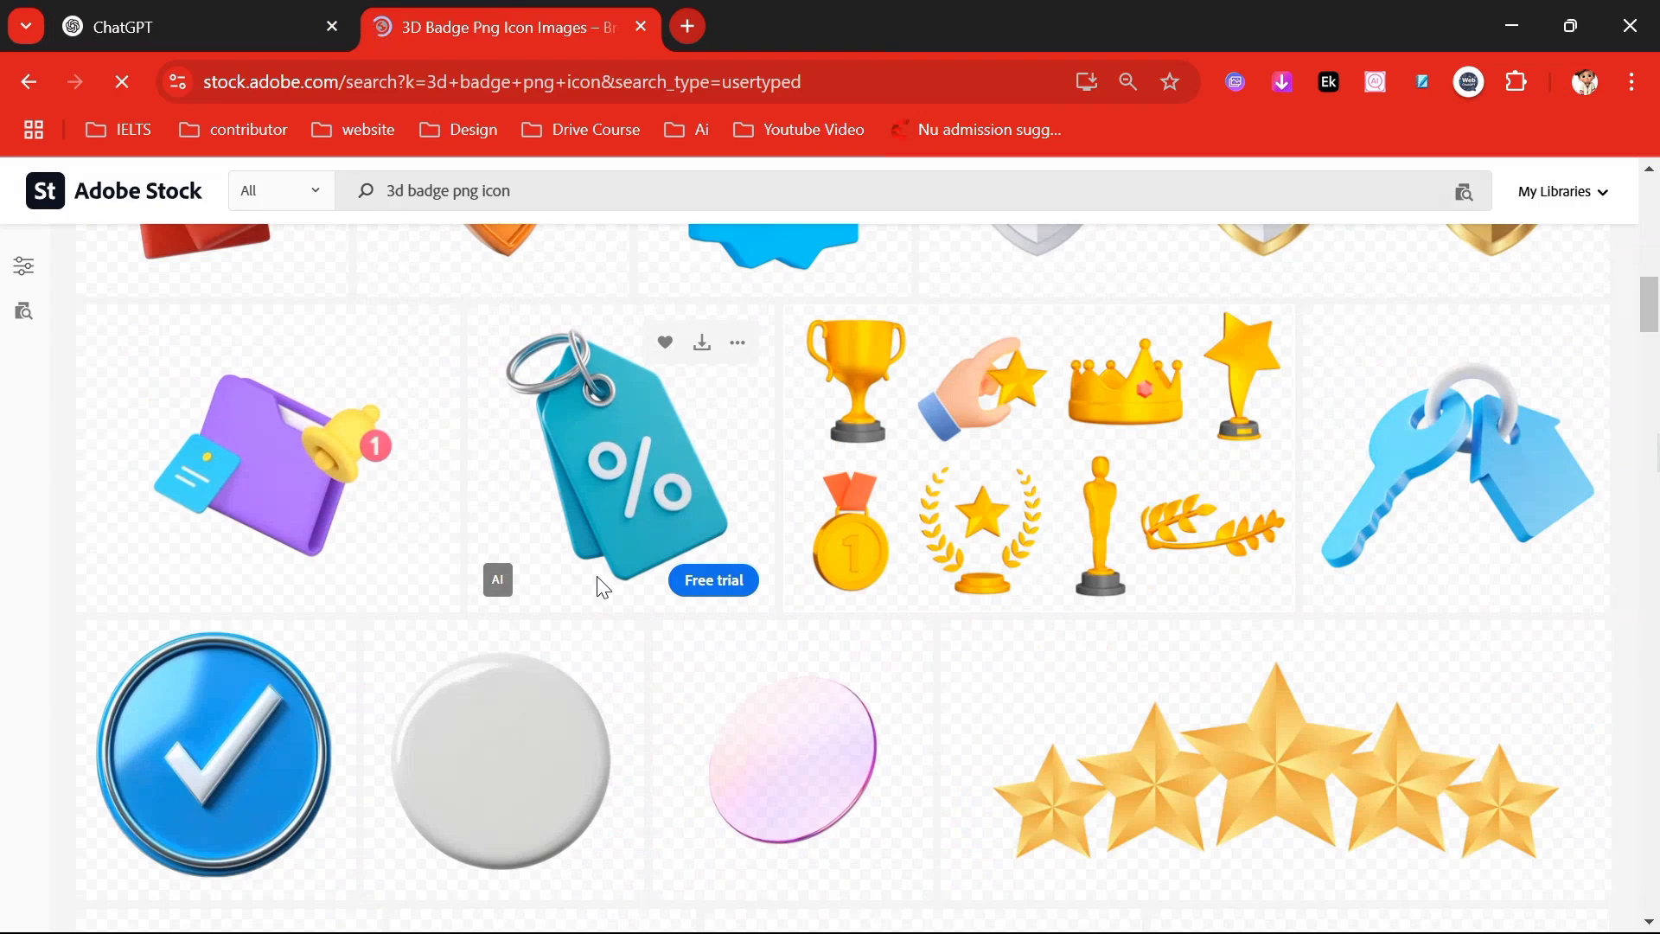
scroll(594, 578, down, 2)
scroll(263, 626, down, 3)
scroll(264, 625, down, 2)
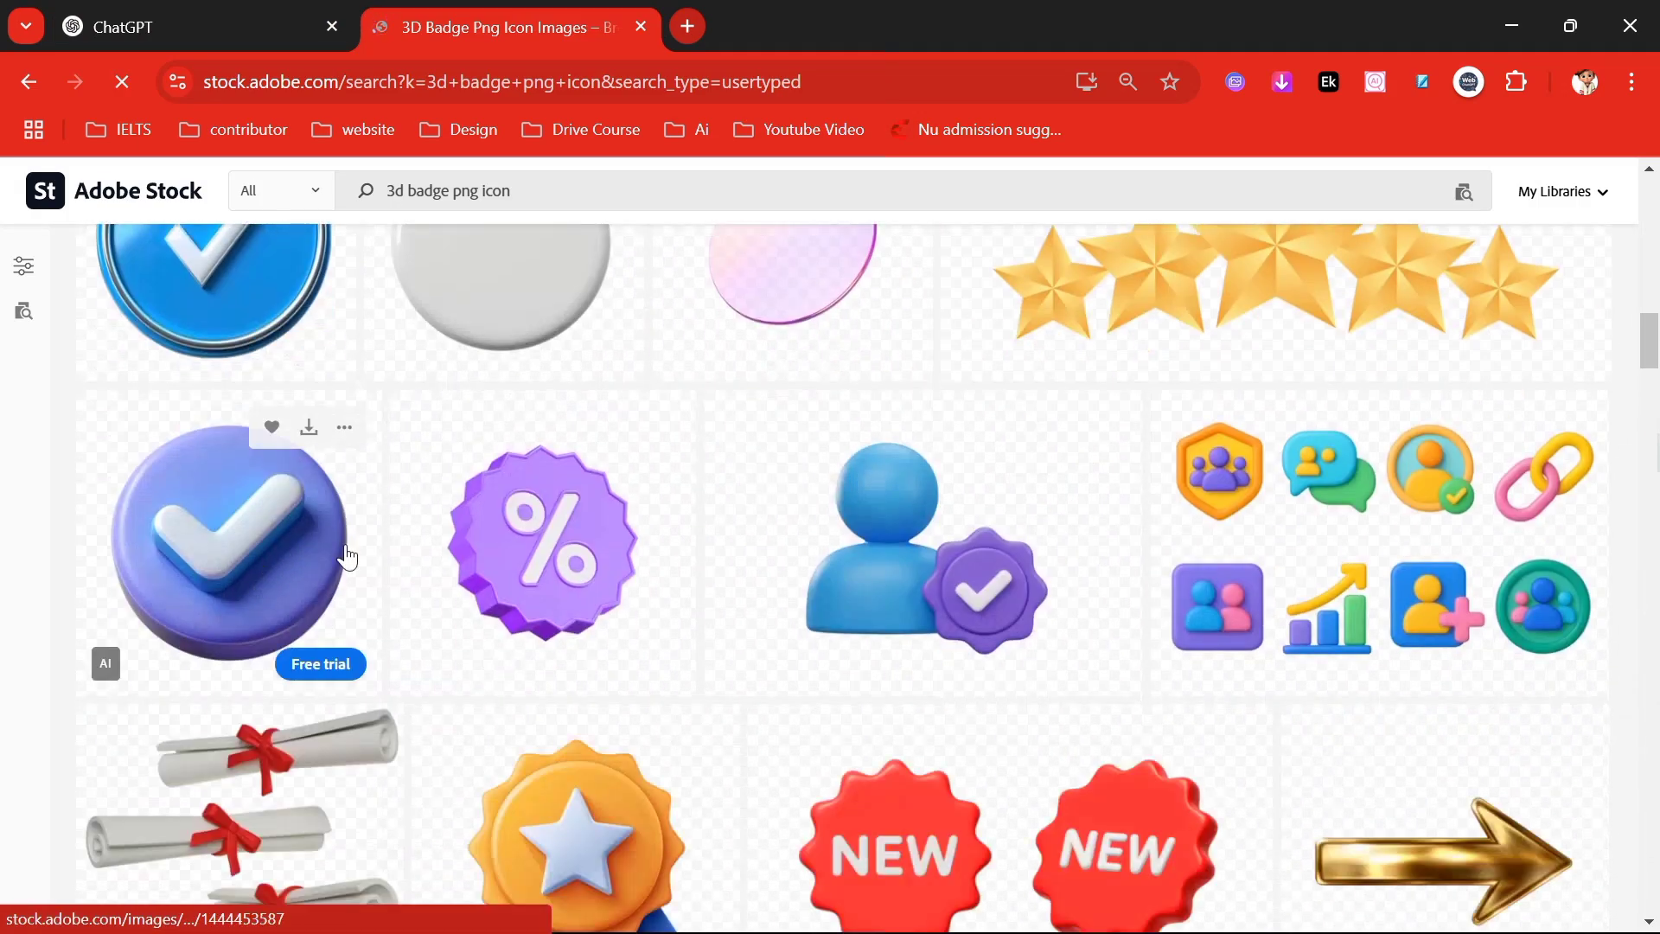
scroll(561, 581, down, 2)
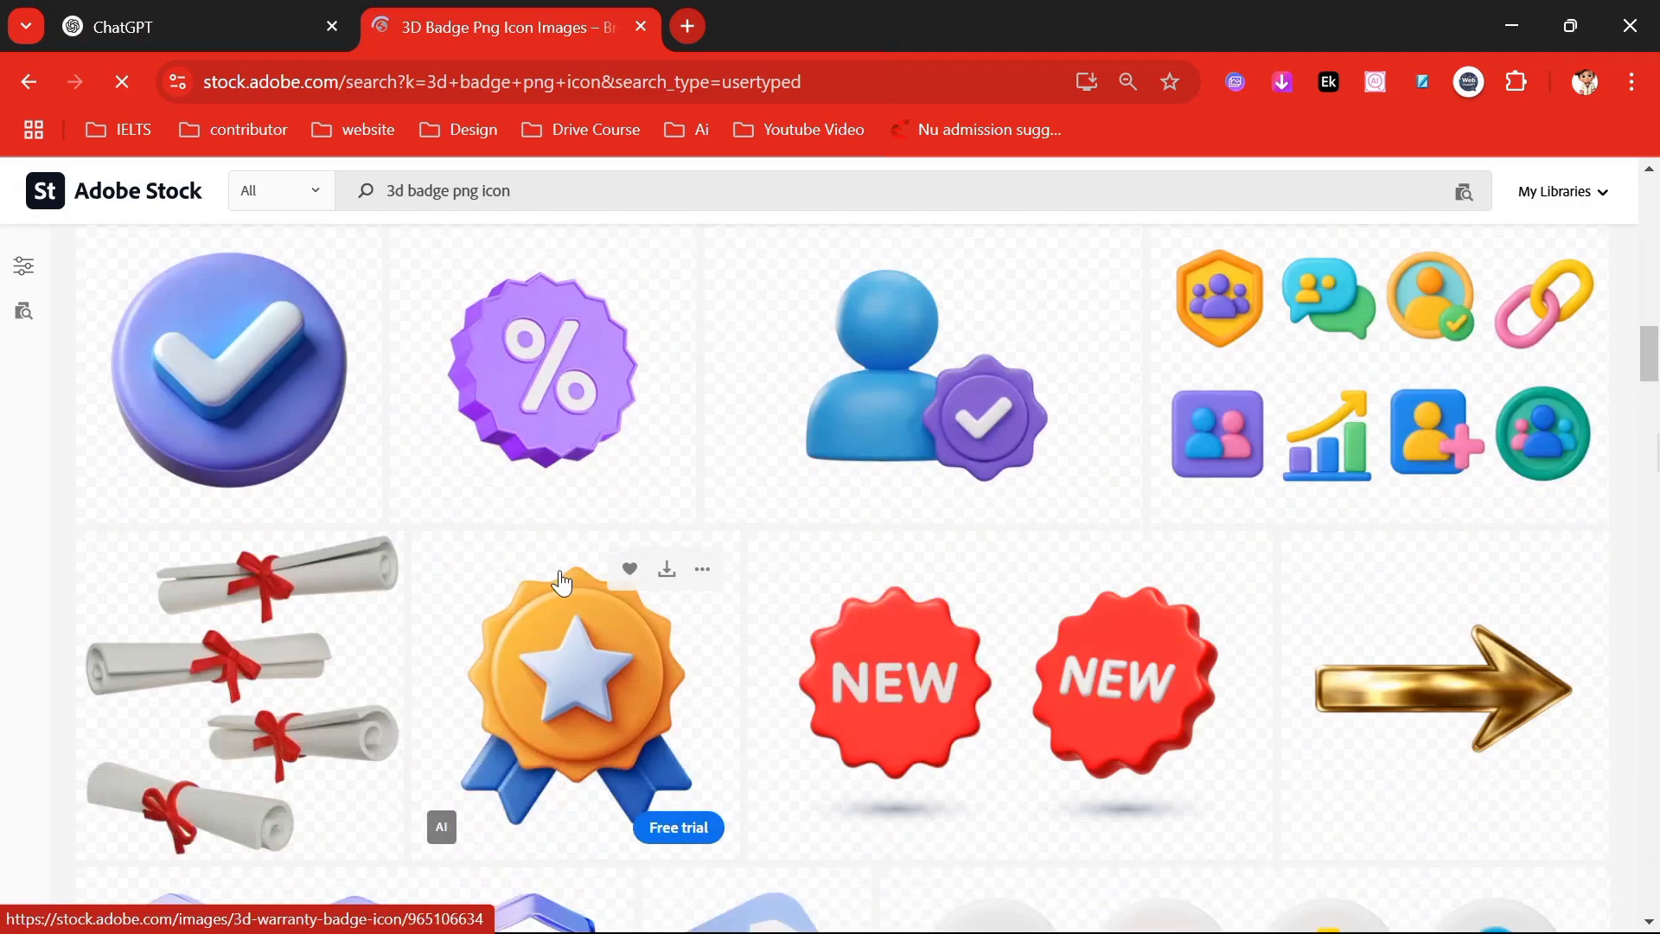
right_click(604, 568)
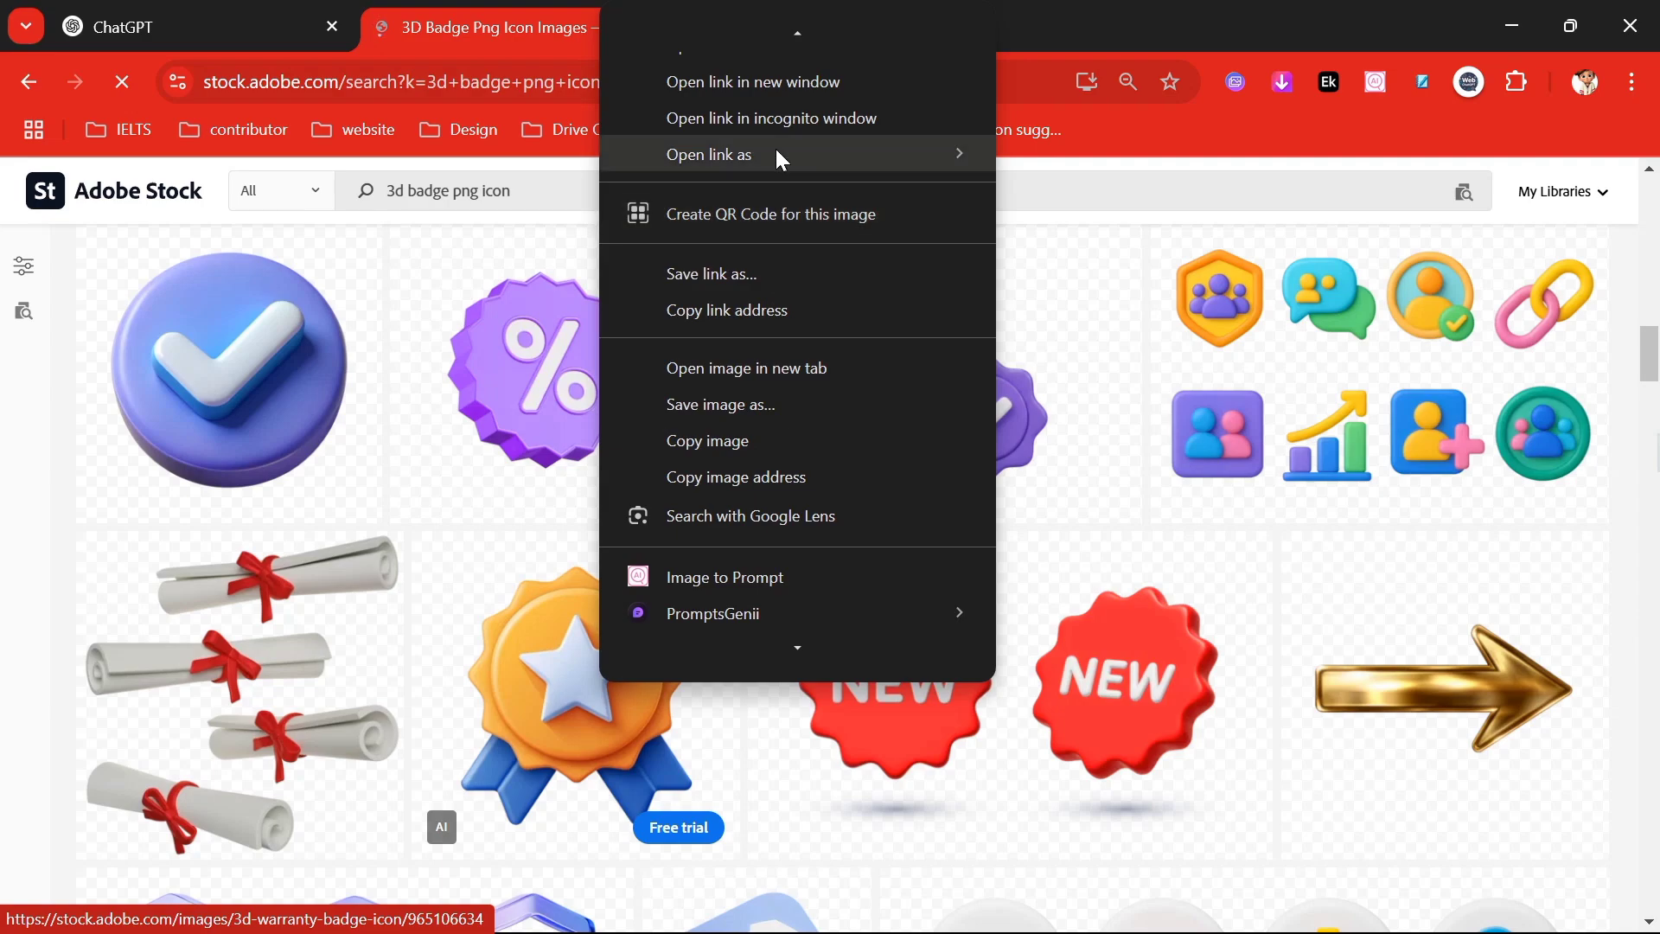
click(764, 439)
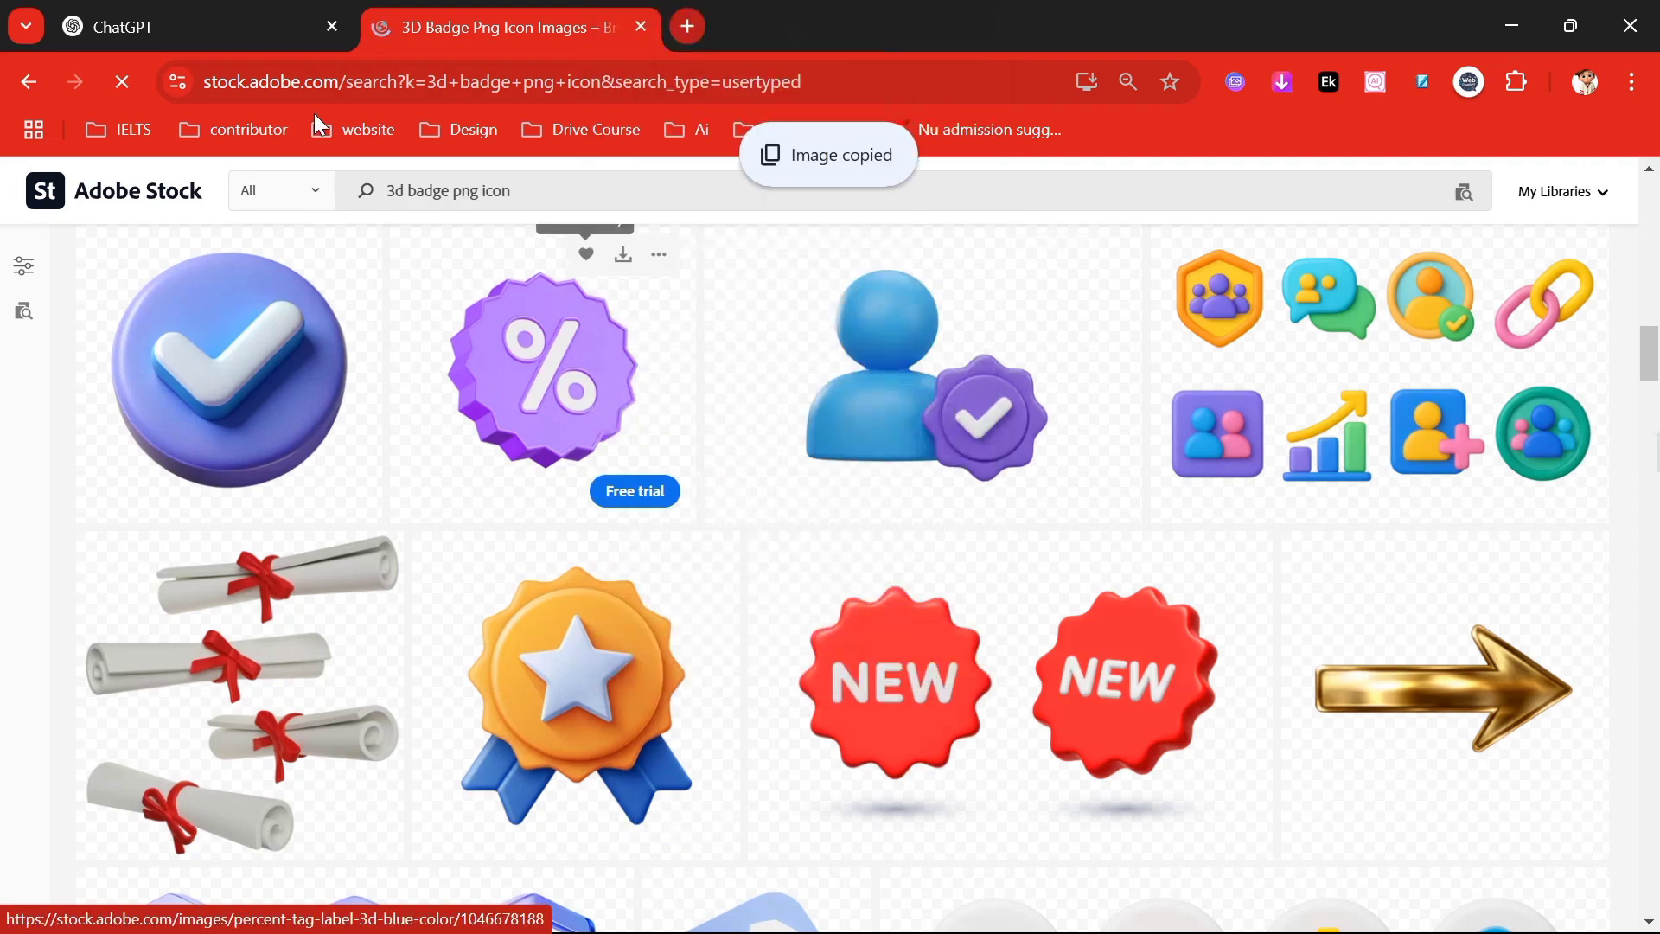
click(201, 26)
Step: Attach the award badge and green check badge to the ChatGPT message and close the Adobe Stock tab
key(ctrl+v)
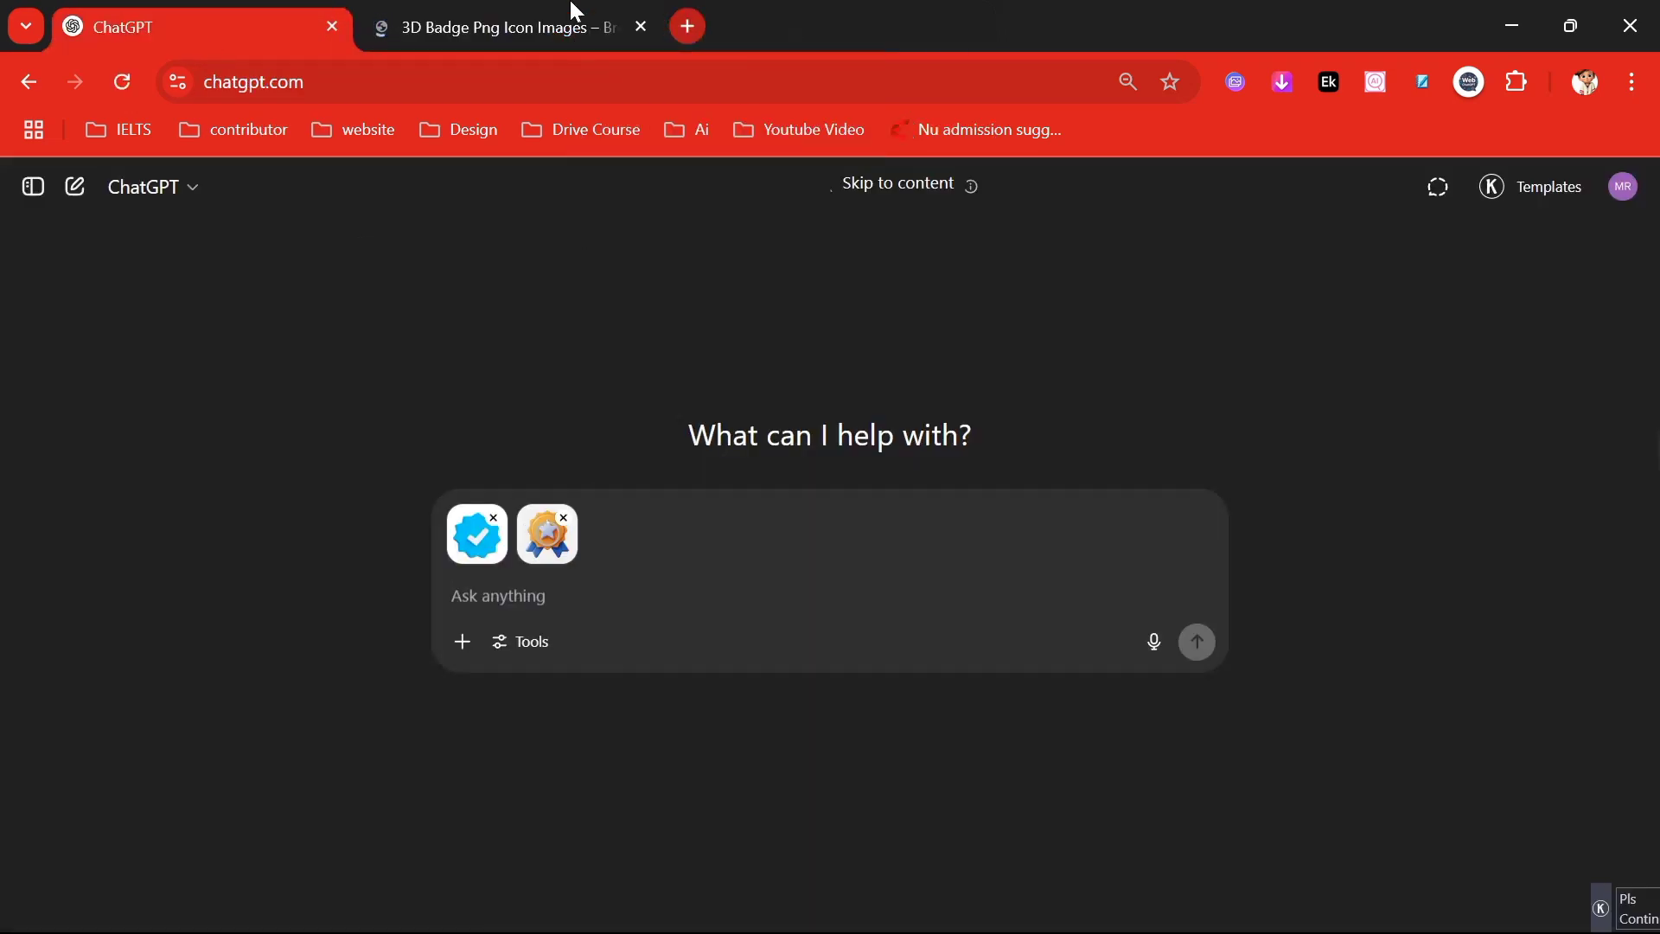
click(506, 26)
scroll(726, 505, down, 3)
scroll(762, 590, down, 3)
right_click(712, 570)
click(791, 376)
click(201, 26)
key(ctrl+v)
click(640, 28)
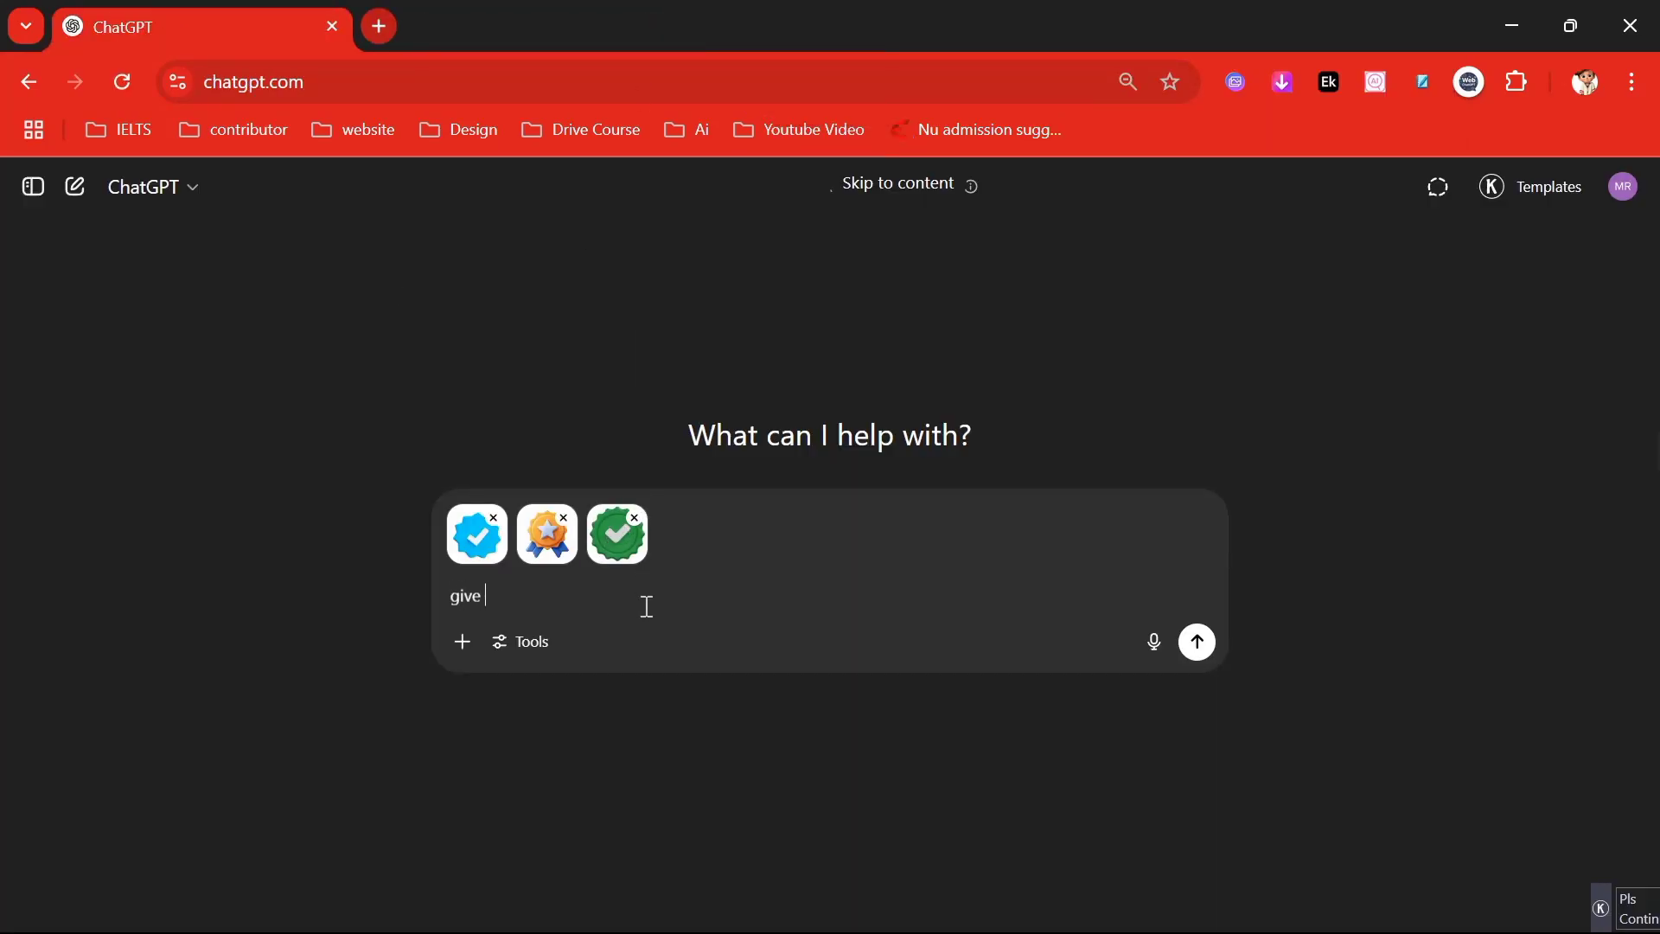
text(me )
text(pr)
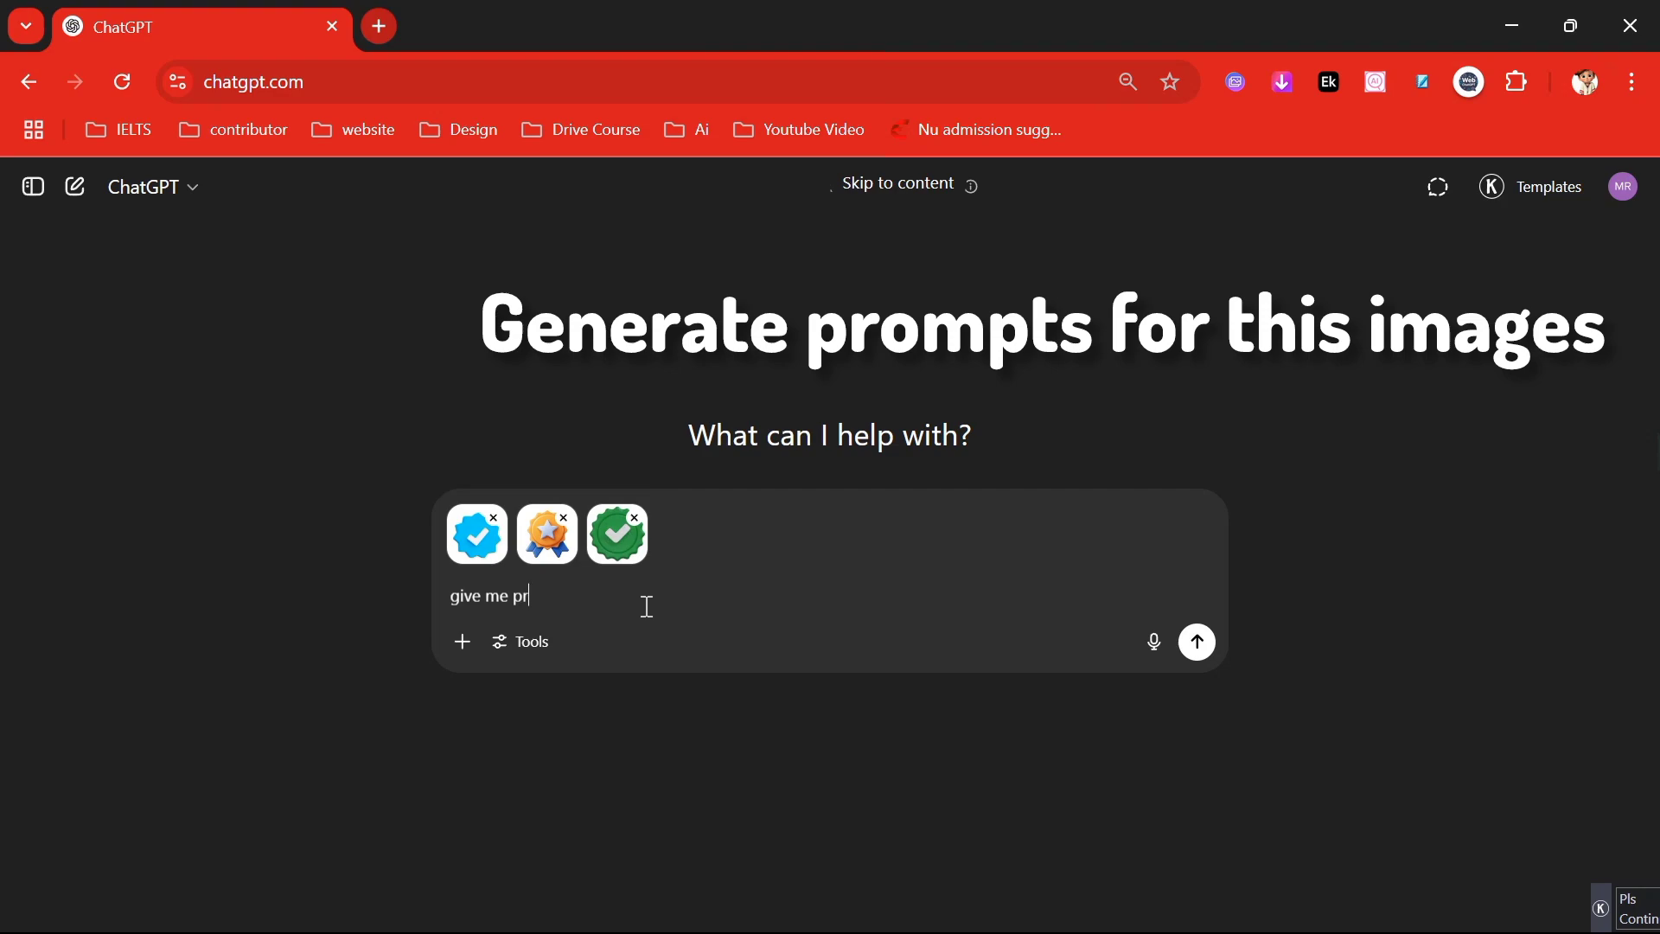
text(ompts fo)
text(r this image add white background in last)
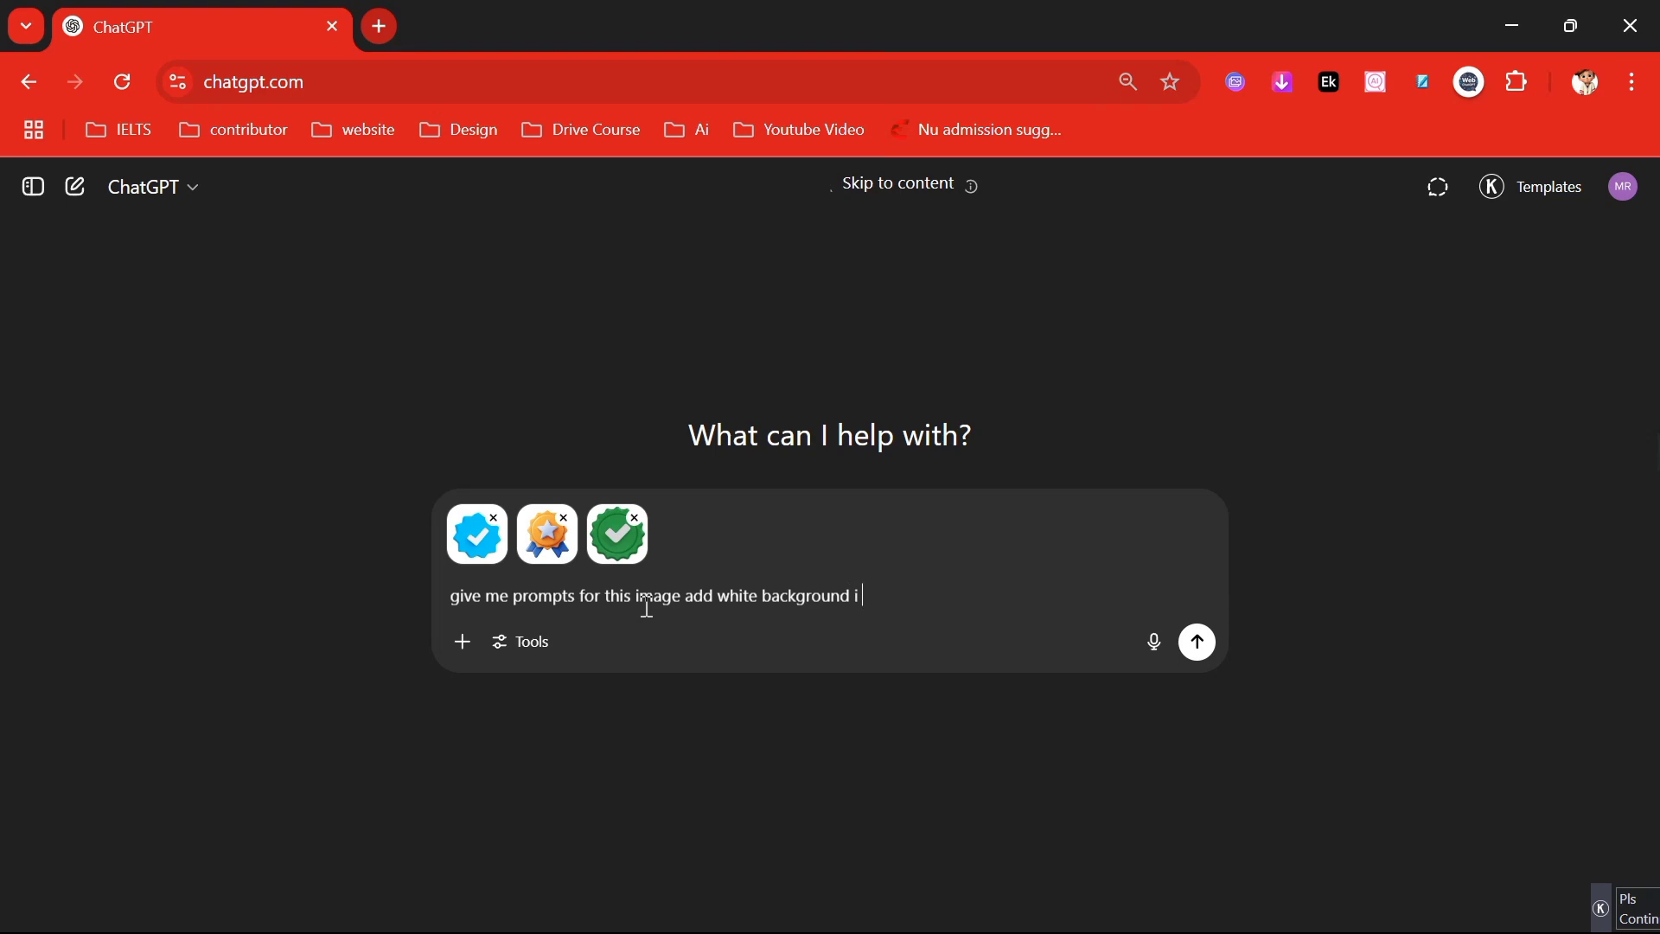
Step: Send the request for white-background design prompts for the three badges
key(Return)
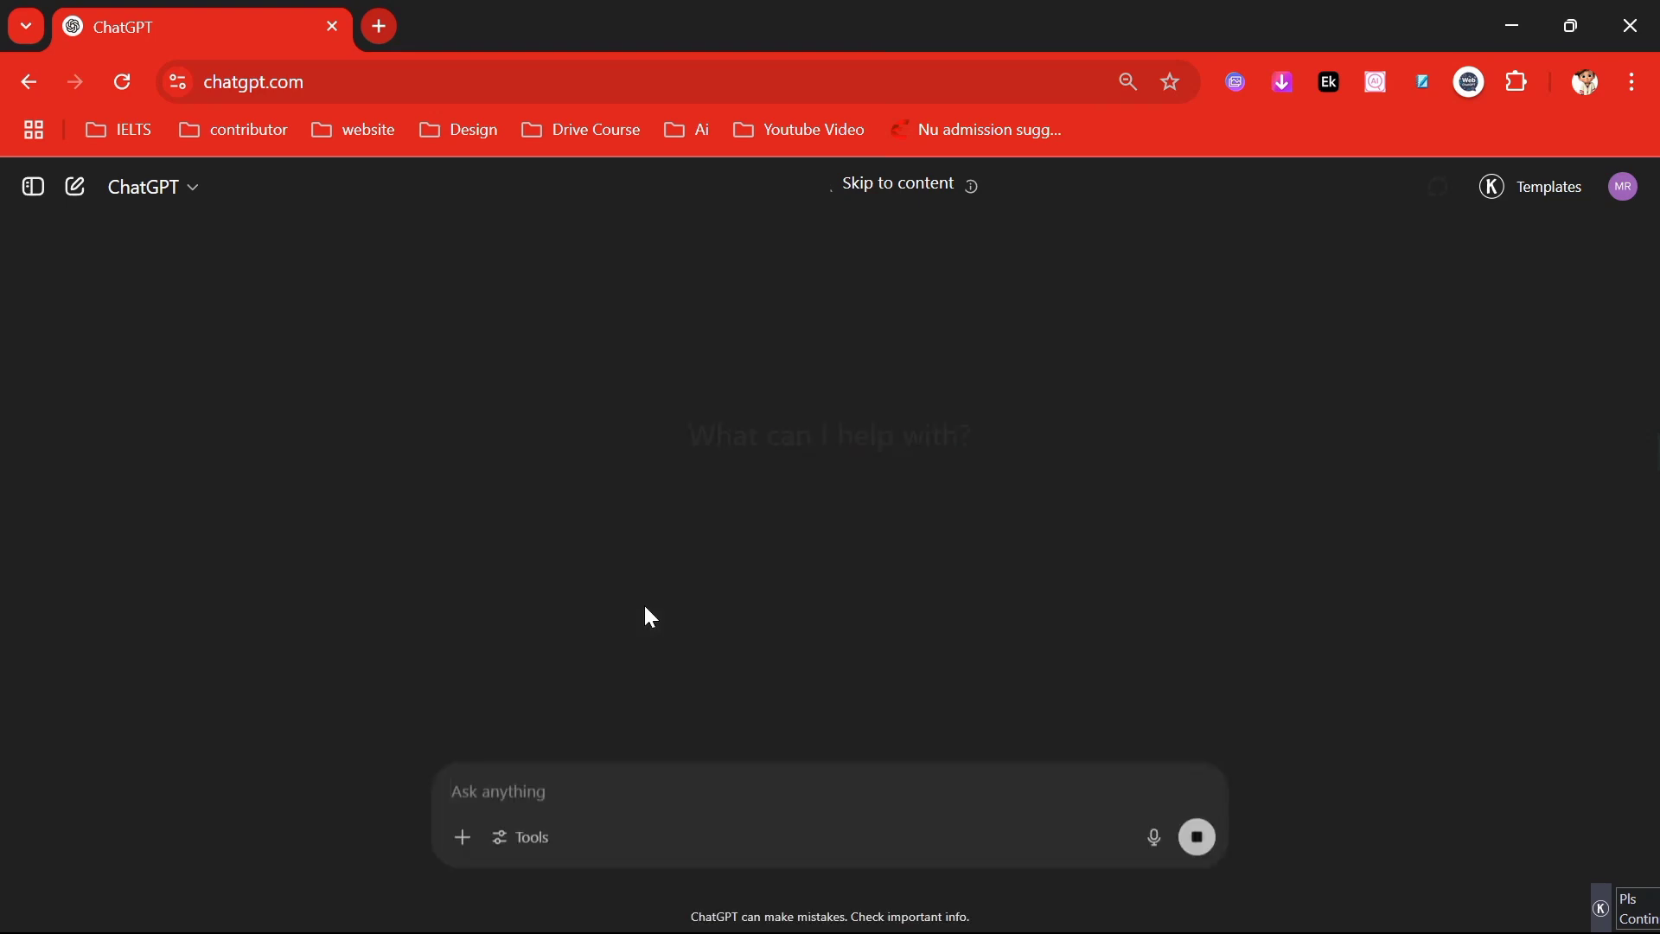
drag(765, 406, 1191, 402)
click(1255, 493)
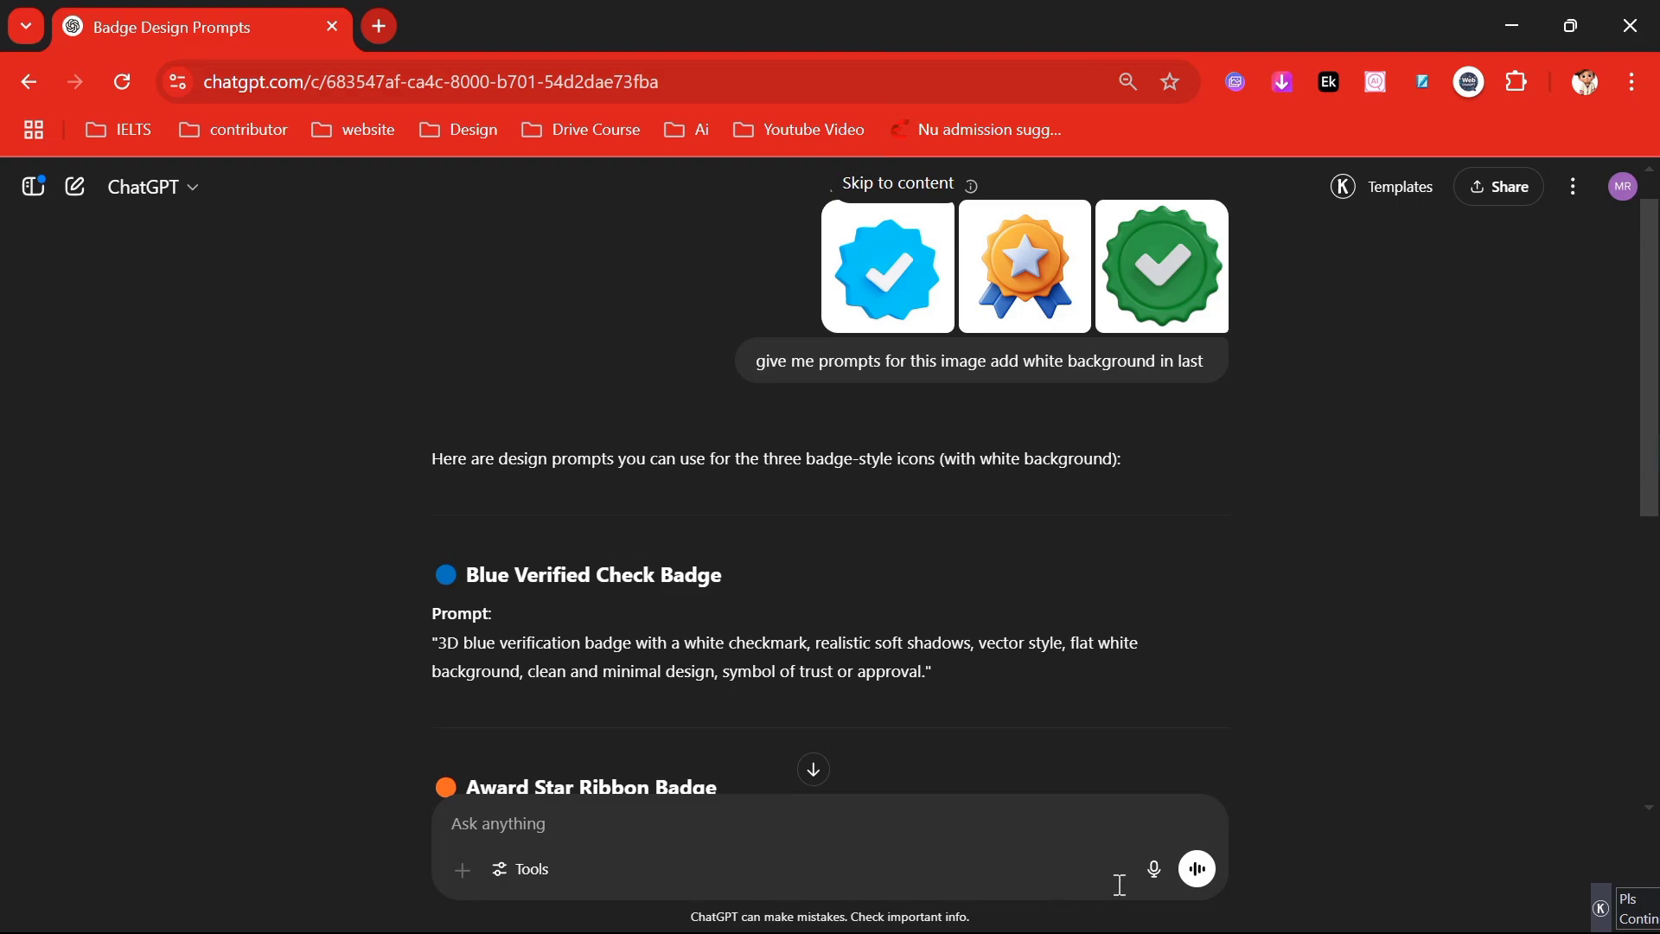
Step: Load the Ideogram site in a second Chrome window under another profile
click(1509, 24)
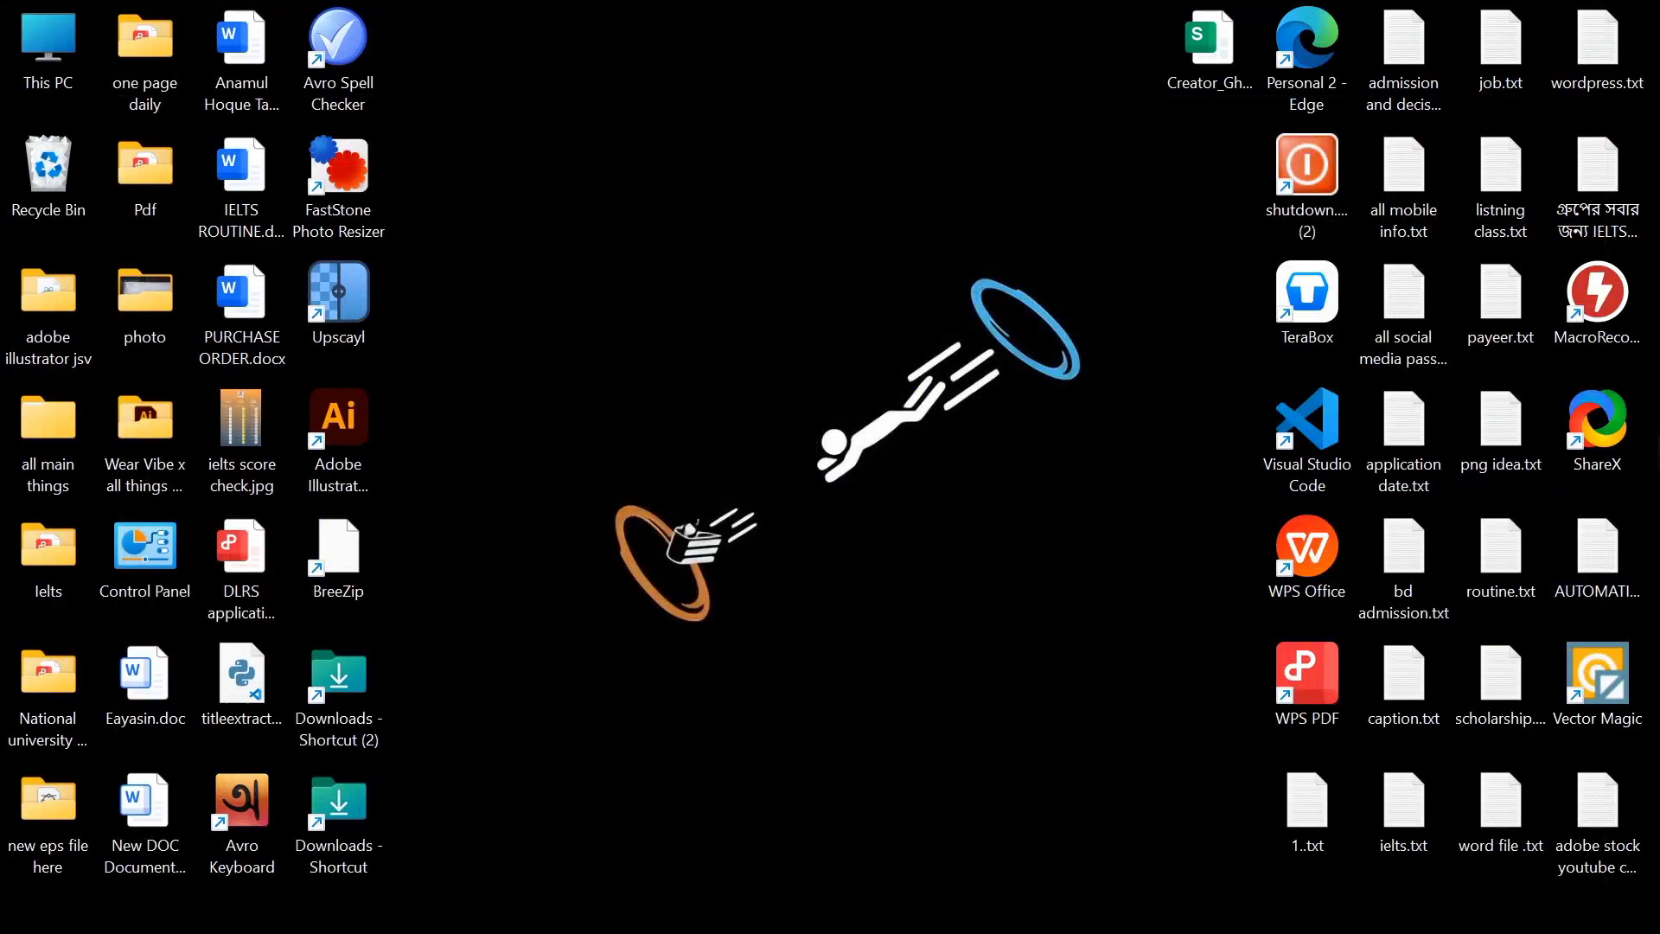
click(1100, 904)
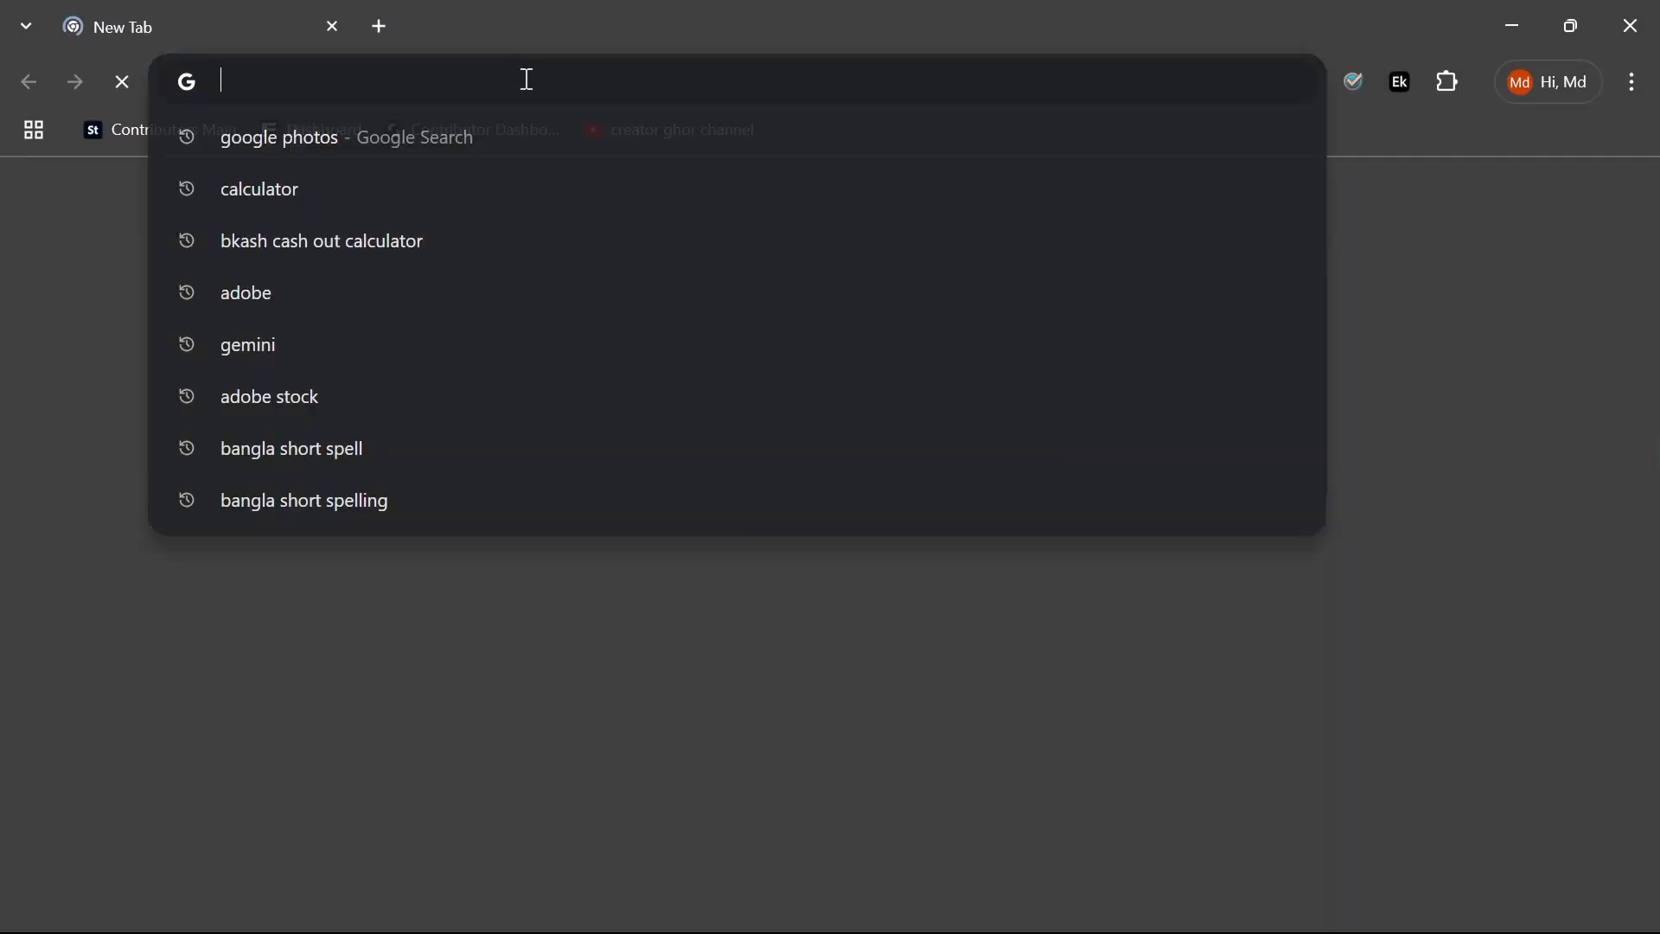
text(idogr)
key(Down)
key(Return)
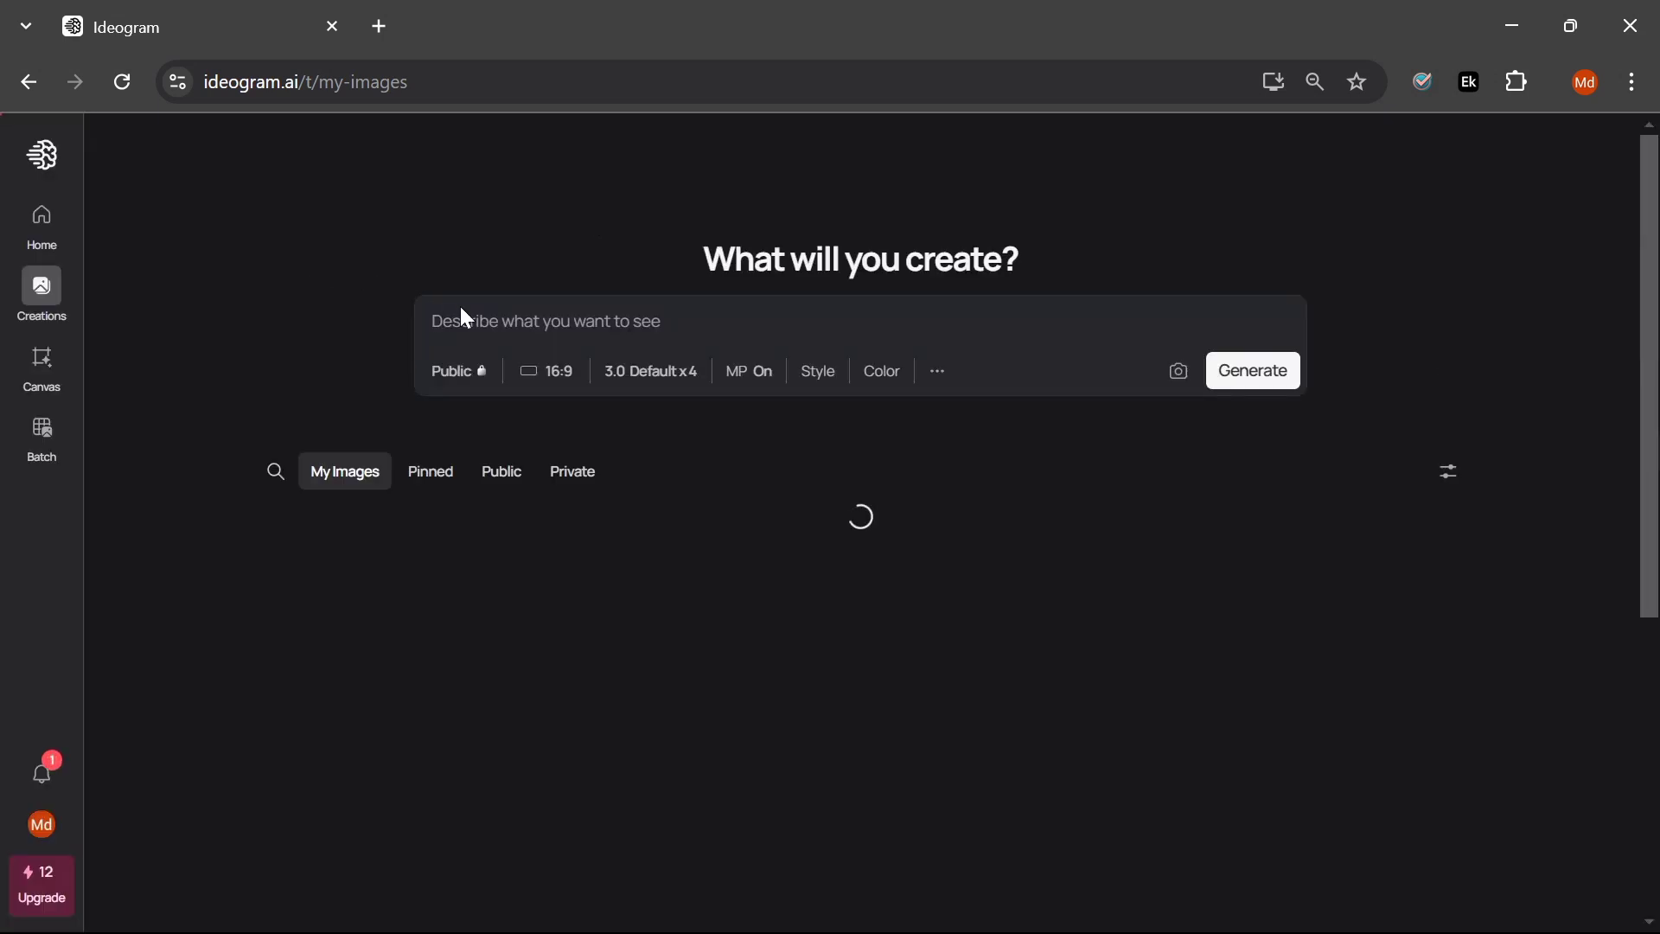
Step: Select the Blue Verified Check Badge prompt text in the ChatGPT conversation
key(alt+Tab)
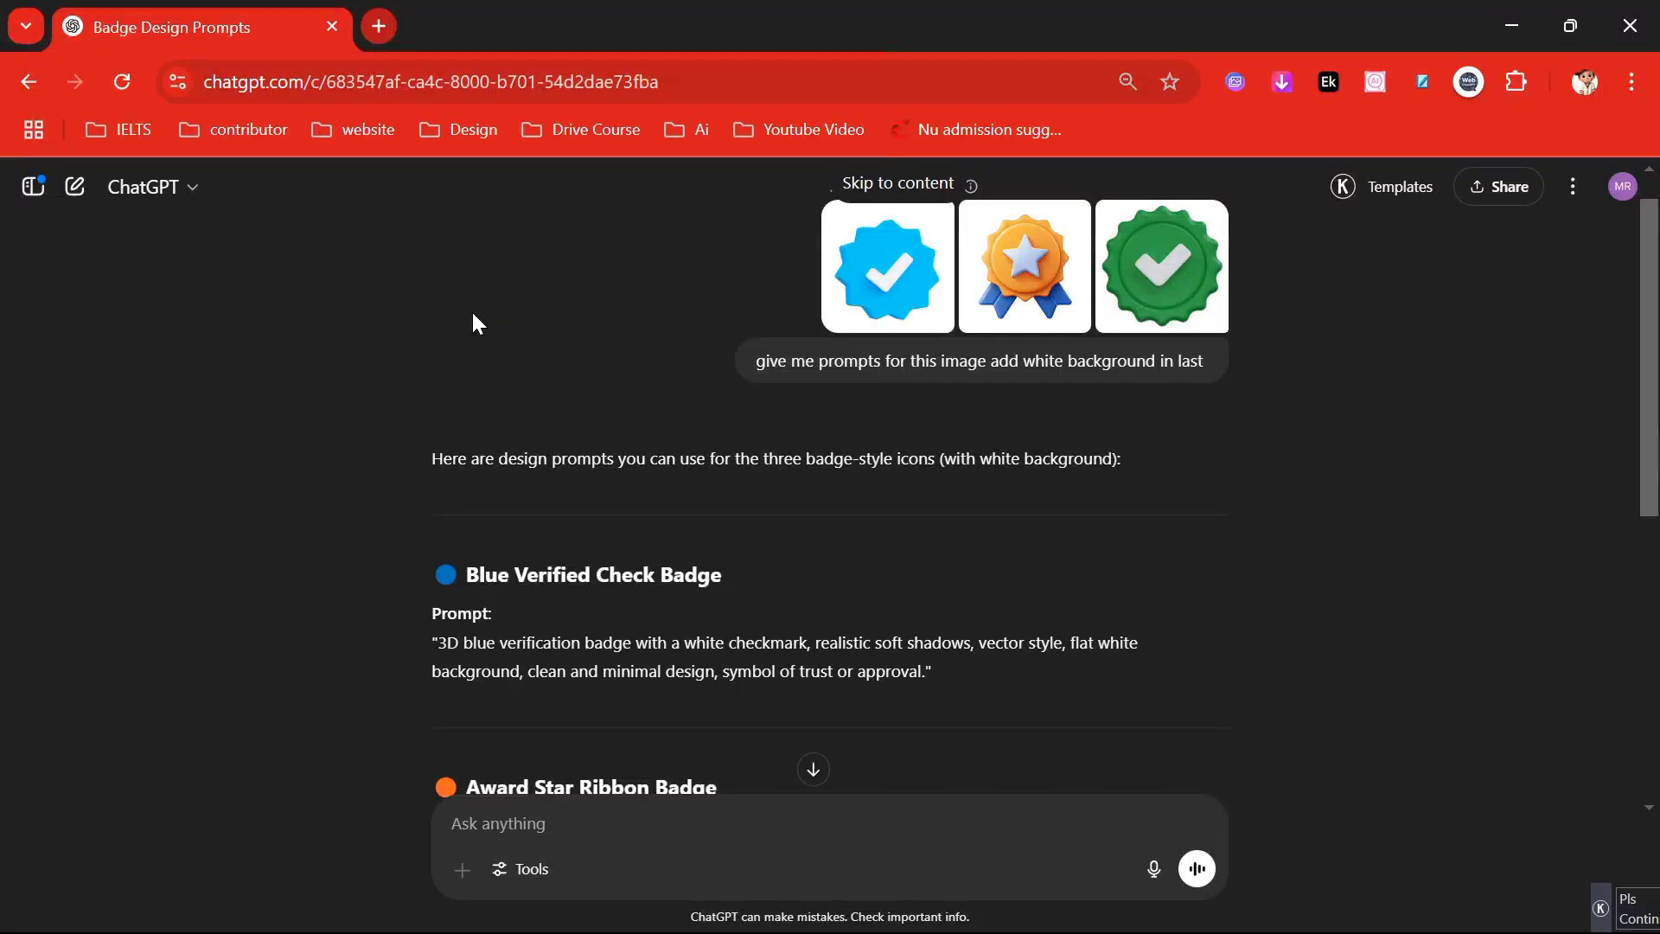
scroll(440, 676, down, 5)
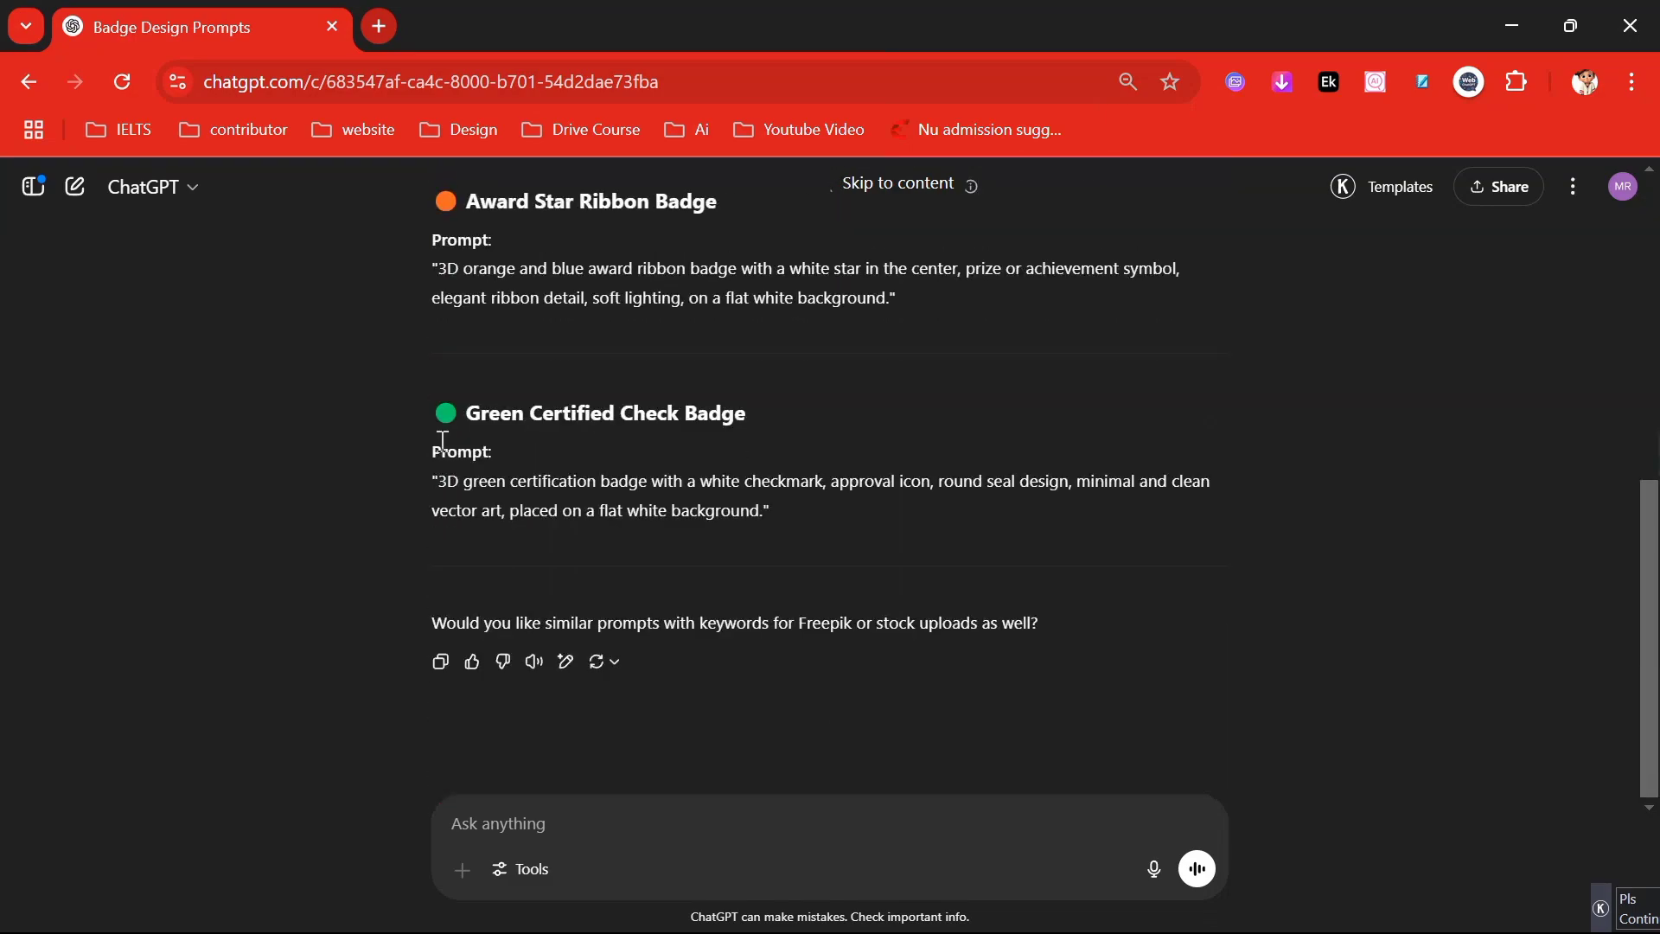
scroll(443, 441, up, 2)
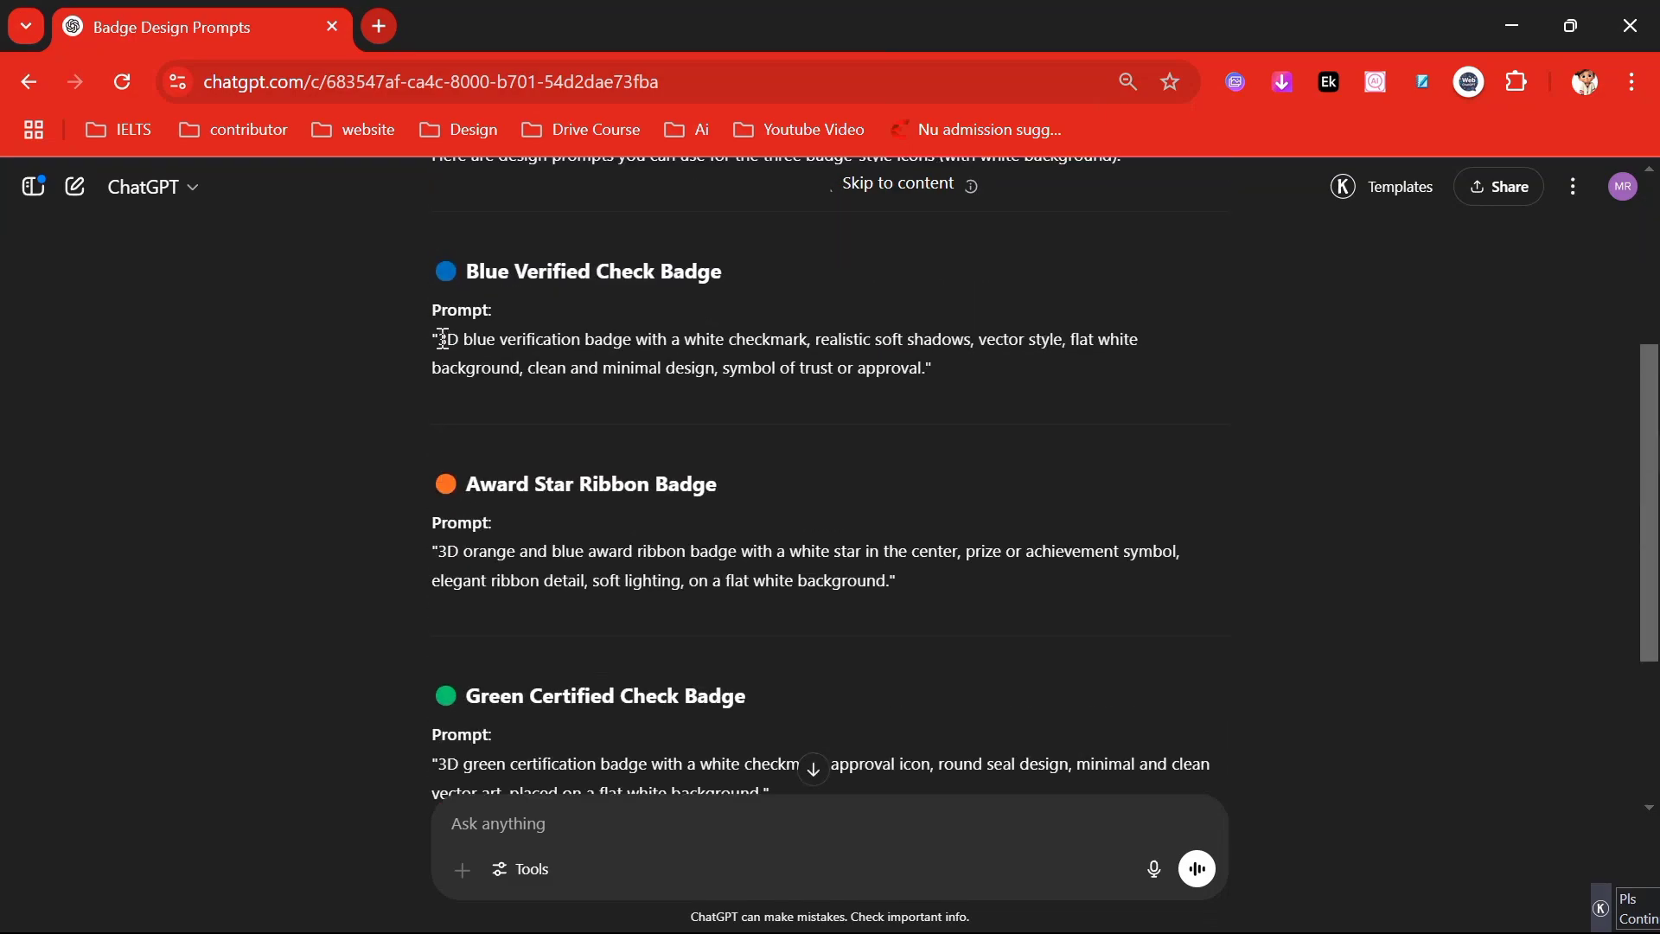
drag(442, 338, 922, 363)
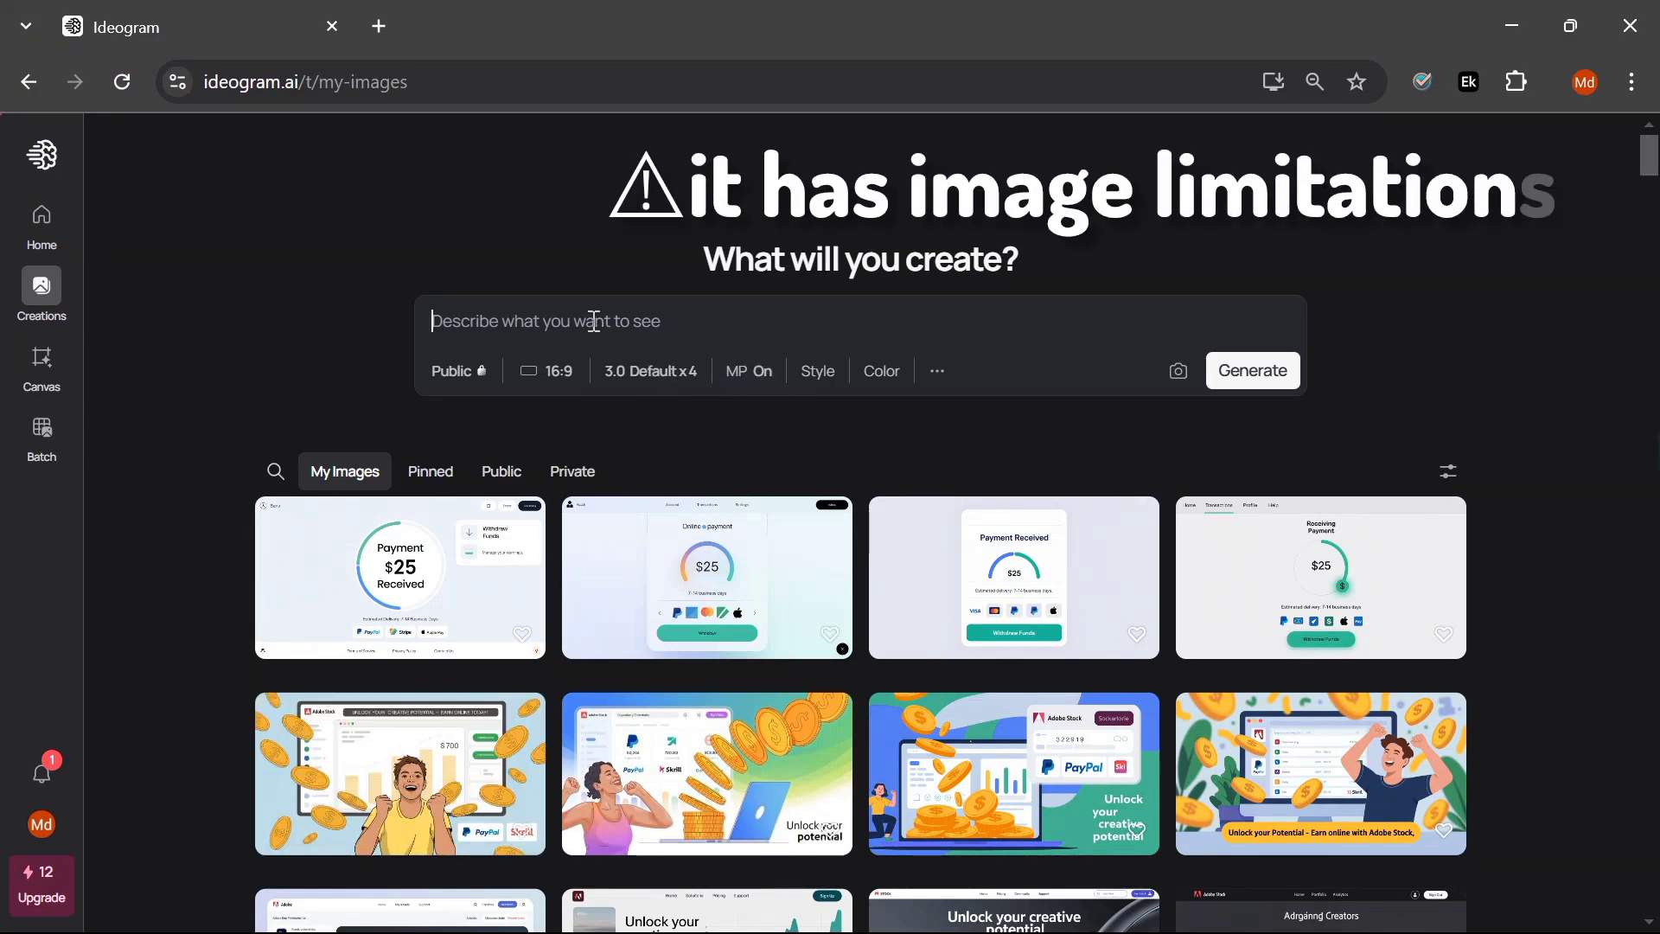
Step: Paste the blue badge prompt, set aspect ratio to square 1:1 and generate the images
click(594, 321)
text(3D blue verification badge with a white checkmark, realistic soft shadows, vector style, flat white background, clean and minimal design, symbol of trust or approval.)
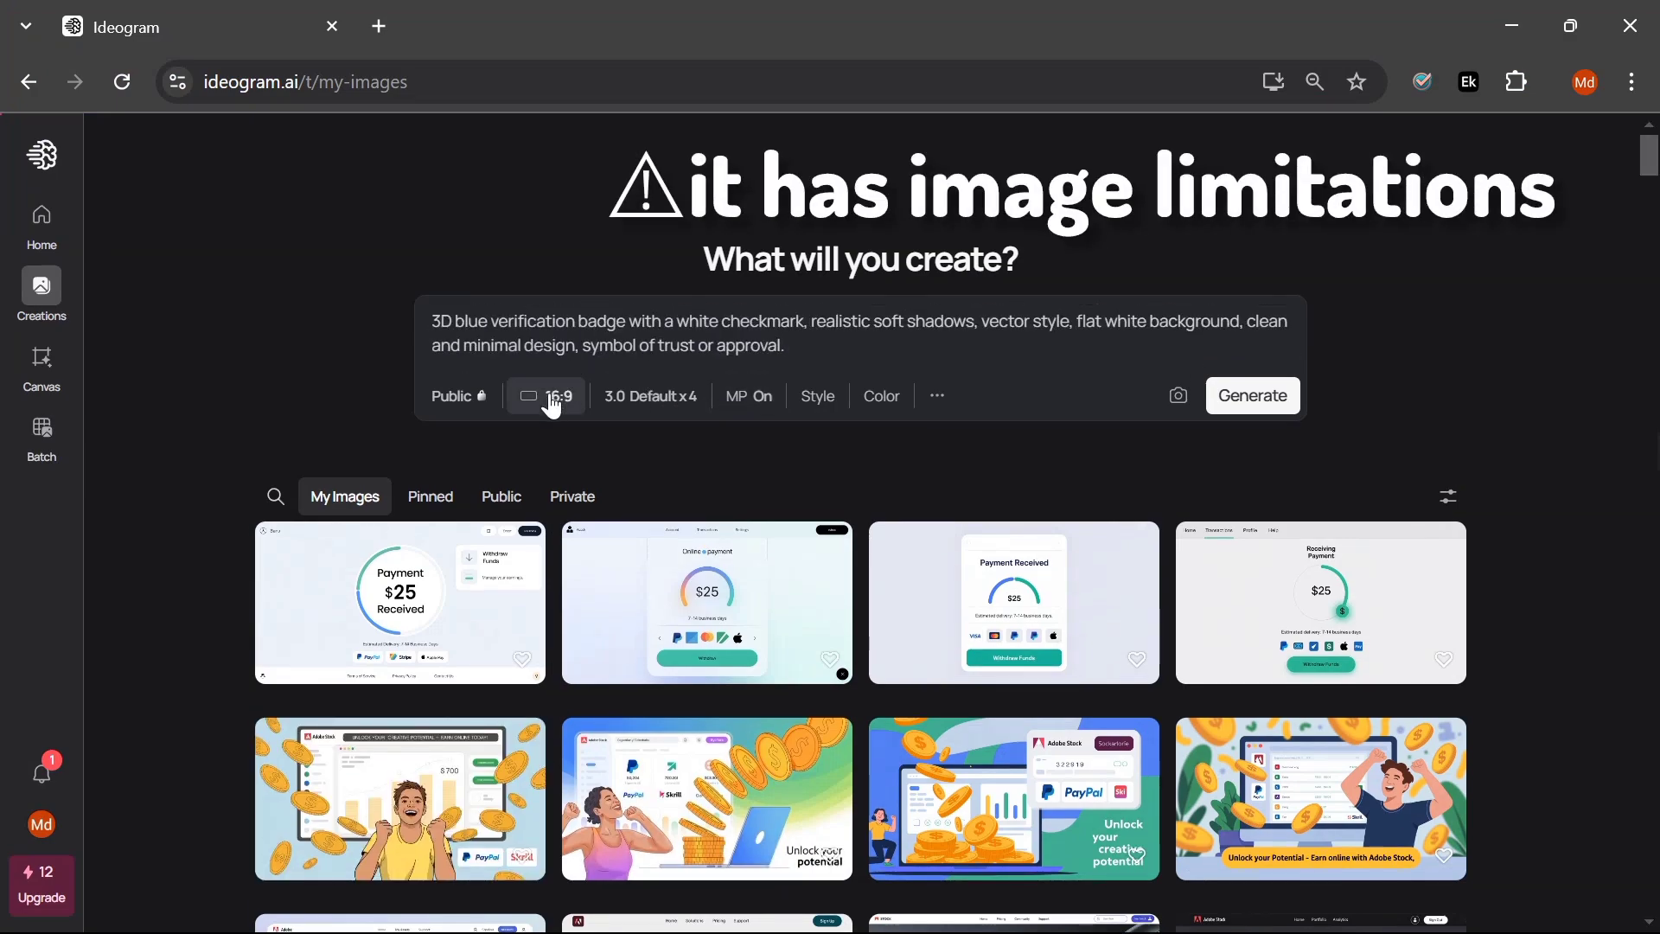
click(552, 398)
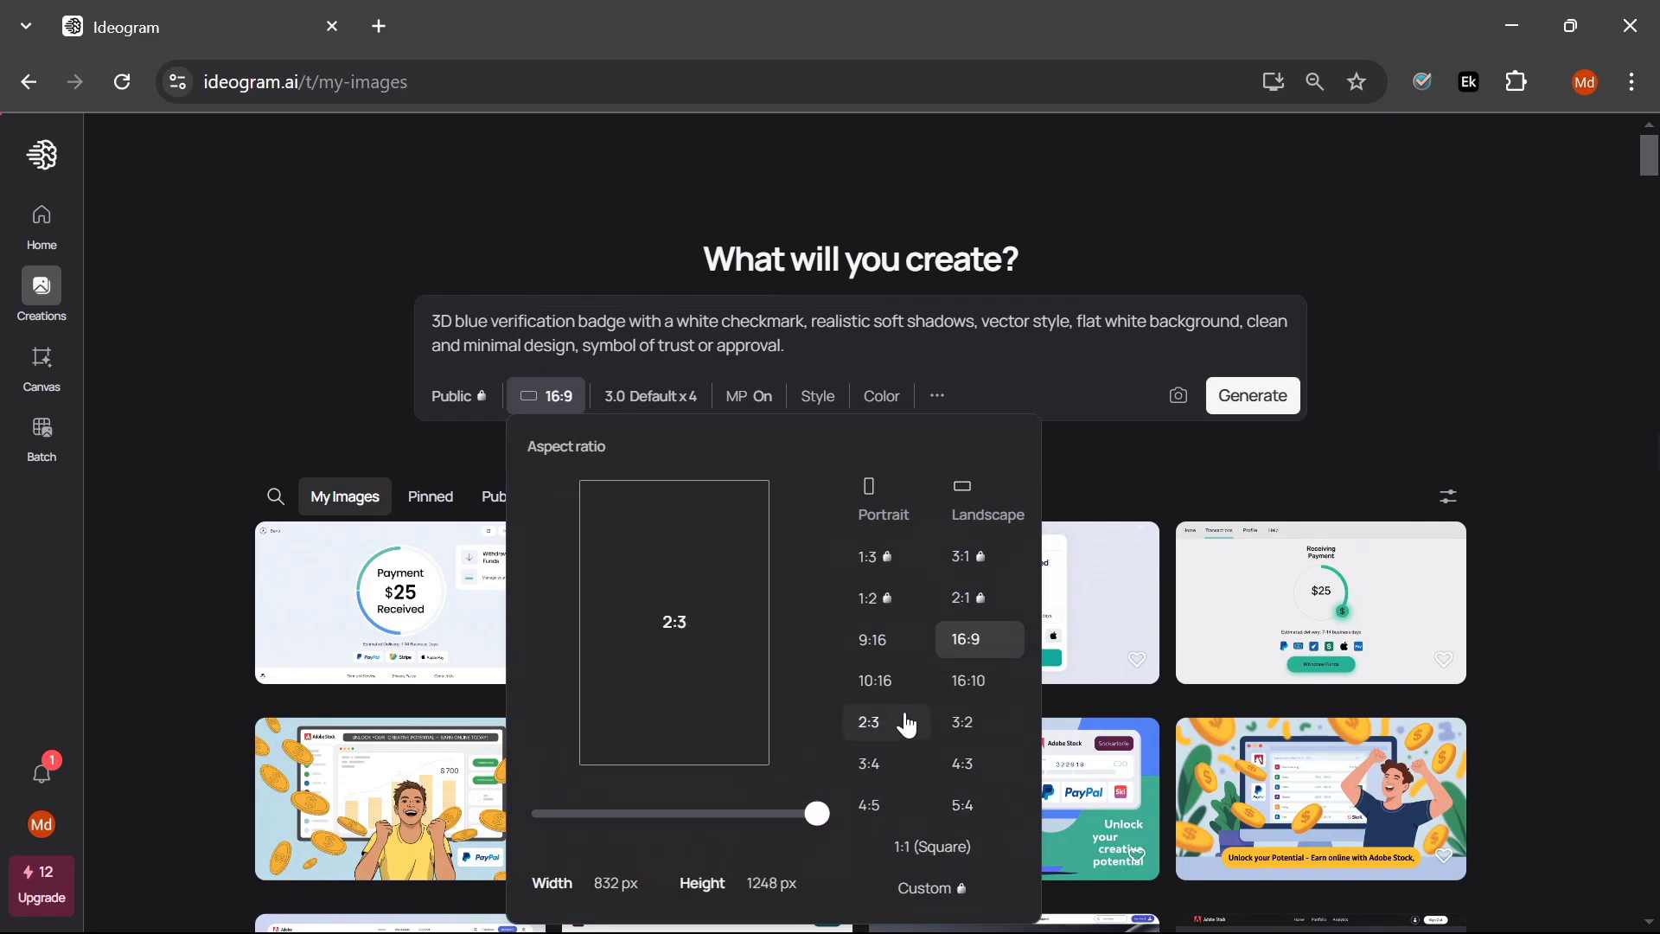
drag(816, 814, 655, 830)
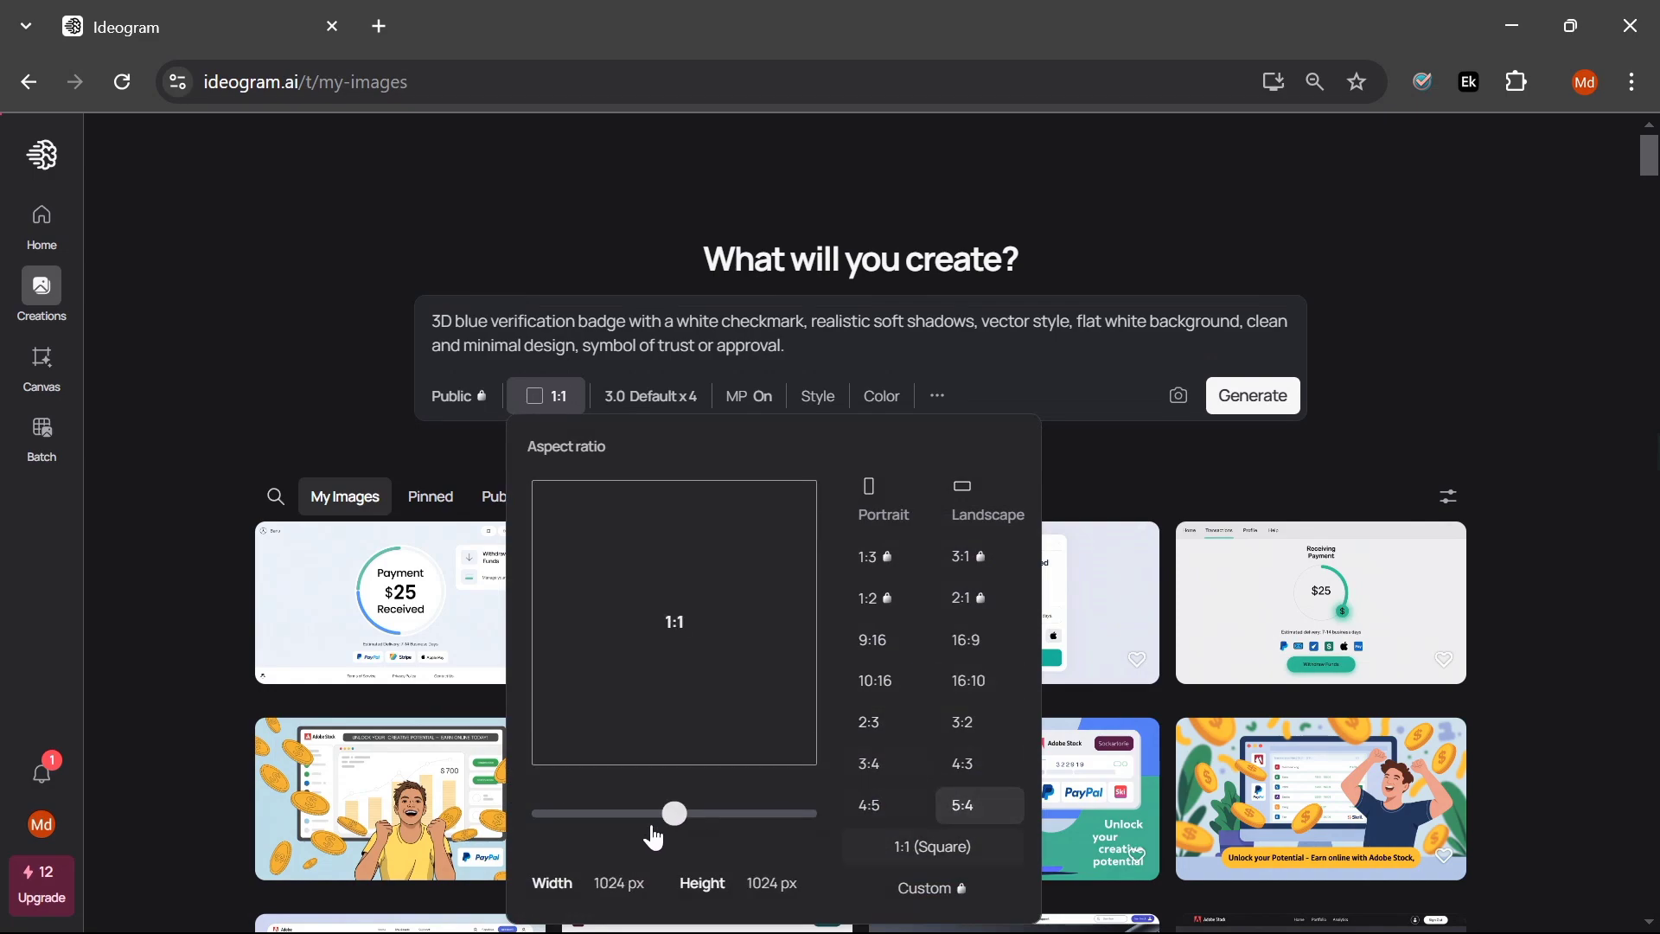
click(1443, 308)
click(1253, 395)
Step: Replace the Ideogram prompt with ChatGPT's green certified badge prompt and generate it
key(alt+Tab)
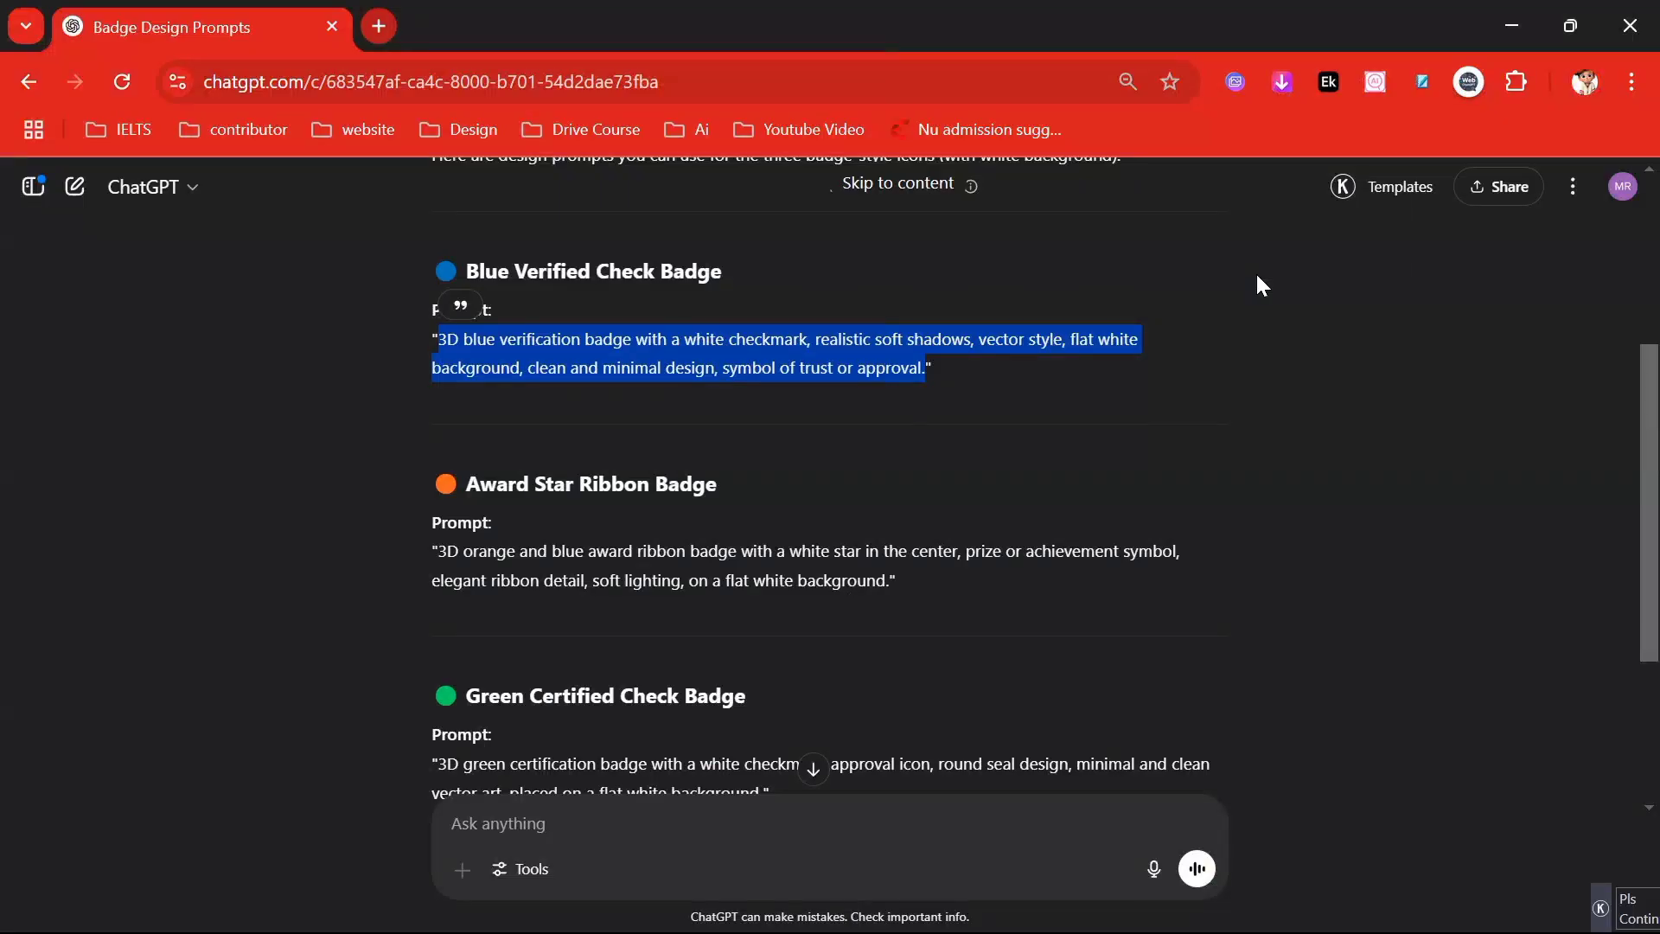
scroll(959, 441, down, 3)
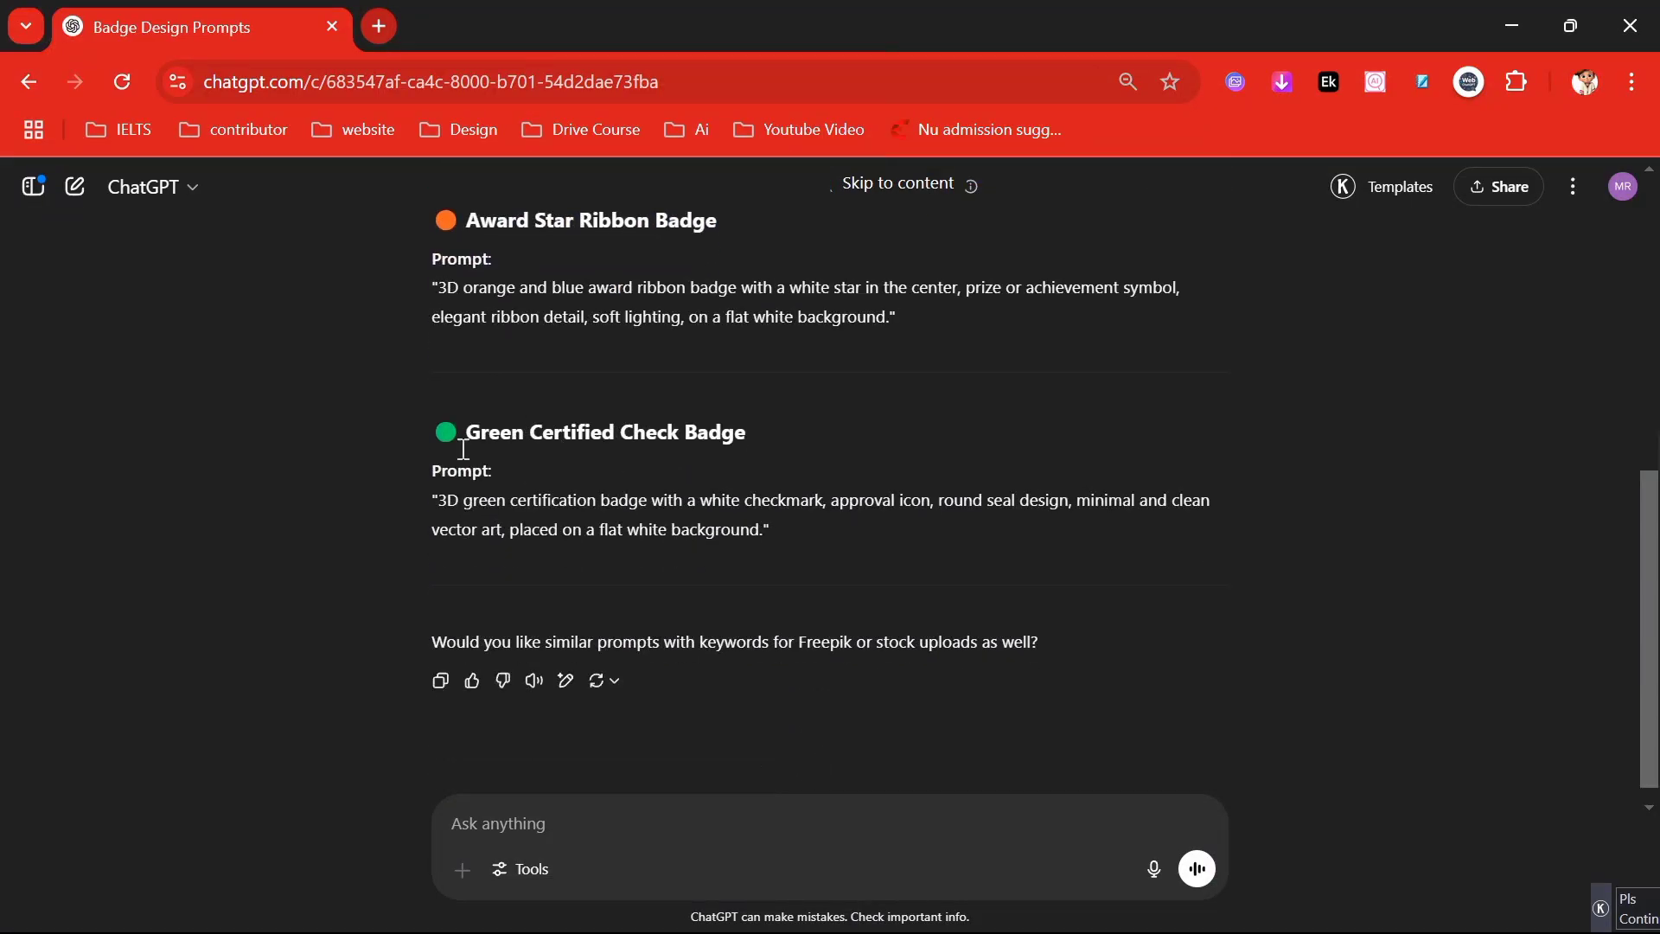
drag(437, 499, 769, 529)
right_click(726, 518)
click(874, 100)
key(alt+Tab)
key(ctrl+a)
right_click(779, 156)
click(831, 351)
click(1263, 195)
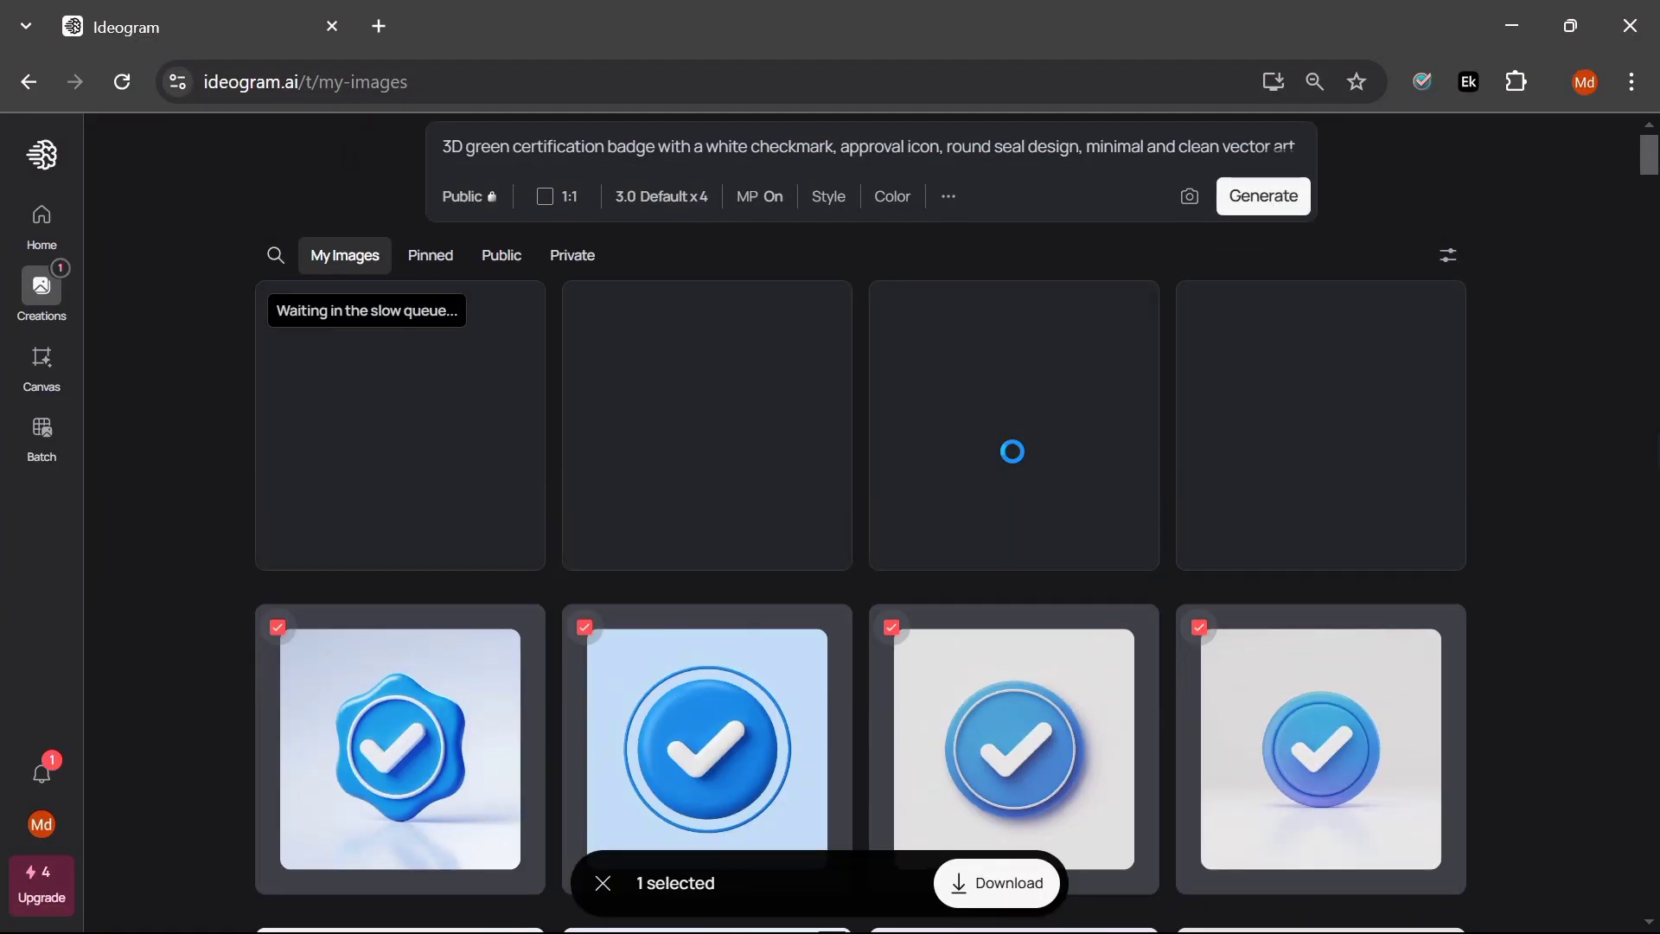
Step: Replace the Ideogram prompt with ChatGPT's award star ribbon badge prompt
key(alt+Tab)
drag(436, 281, 890, 316)
right_click(890, 333)
click(938, 360)
key(alt+Tab)
key(ctrl+a)
right_click(674, 147)
click(727, 356)
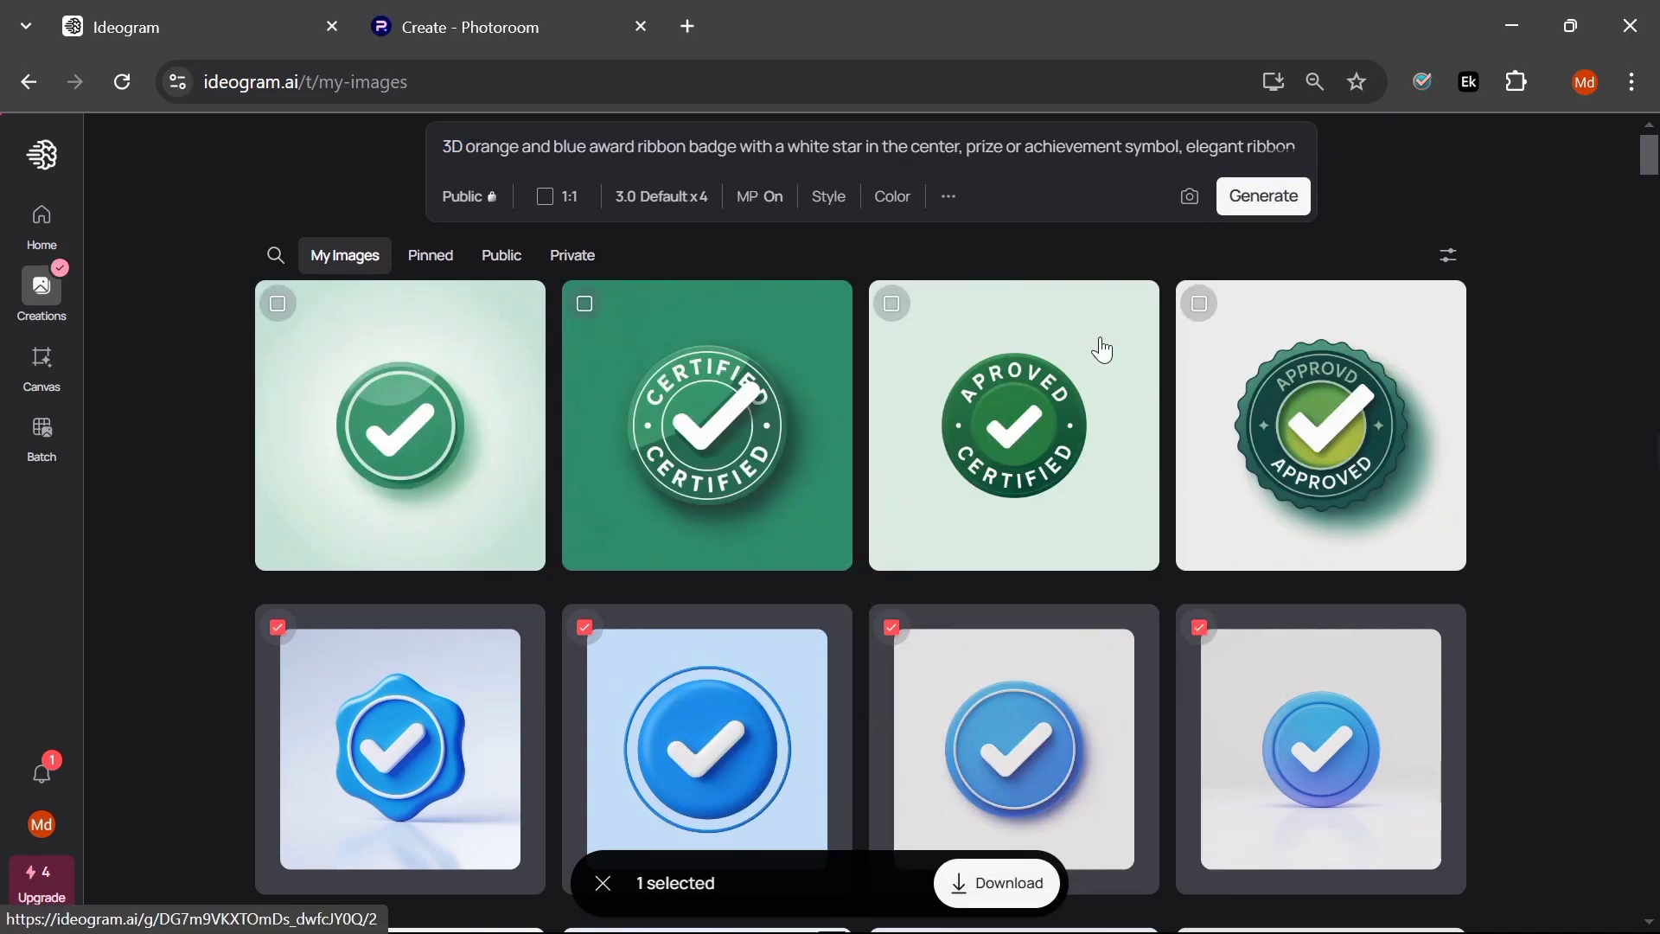
Step: Generate the ribbon badges, download the selected green and ribbon badges and show the file in Downloads
click(1263, 194)
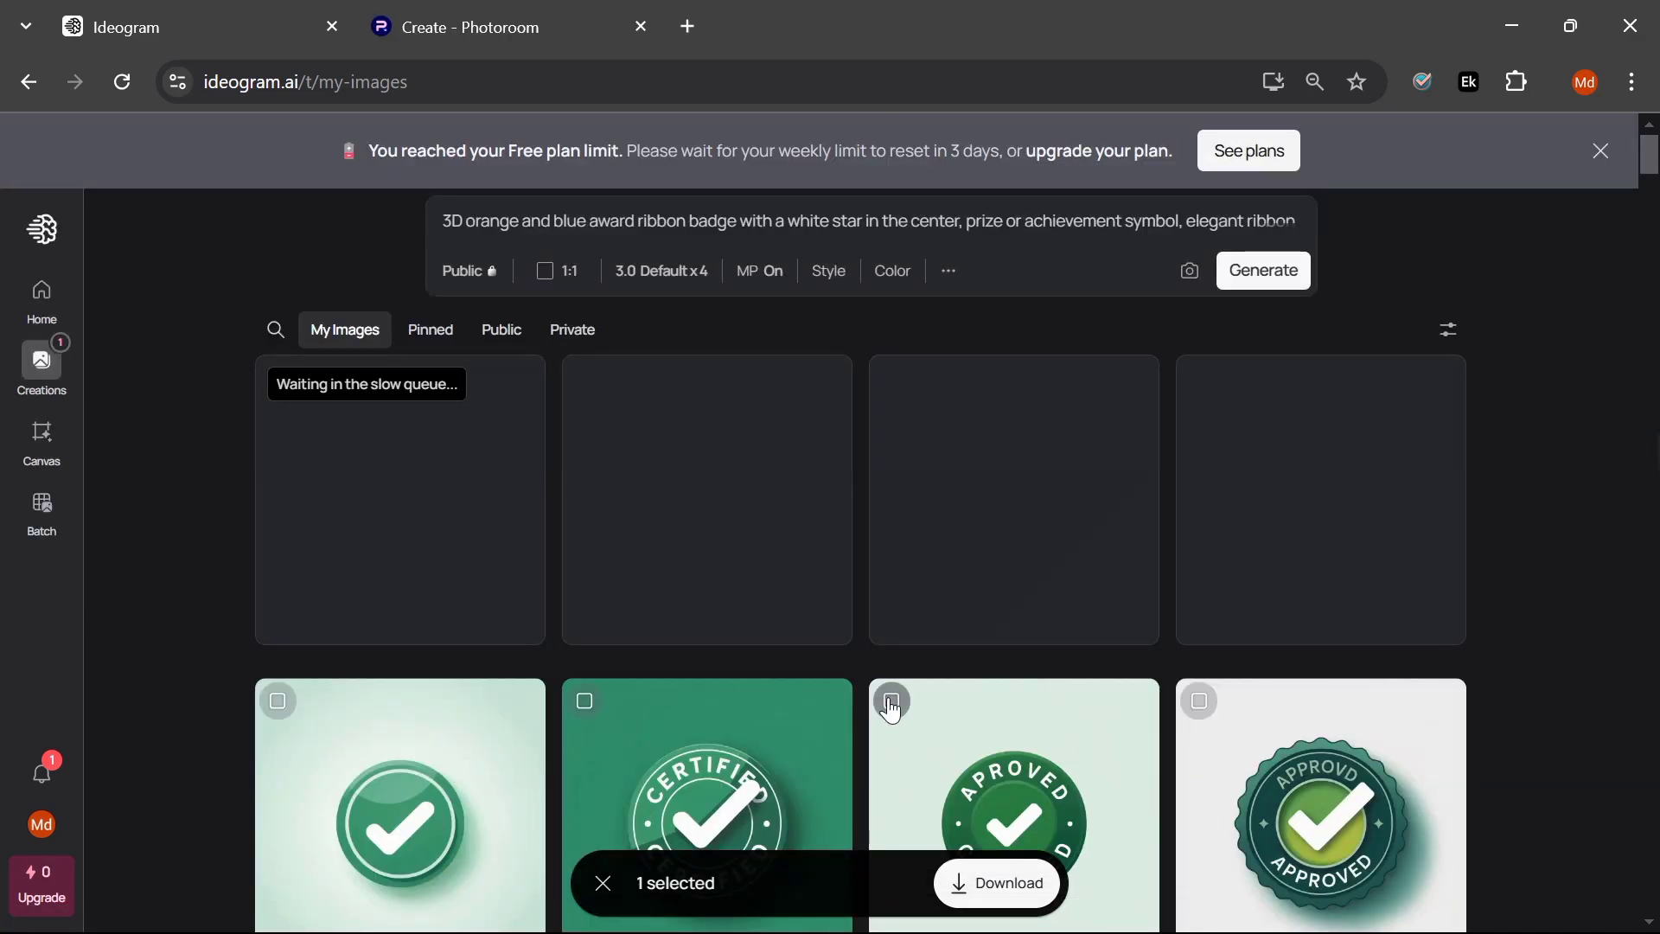
click(890, 704)
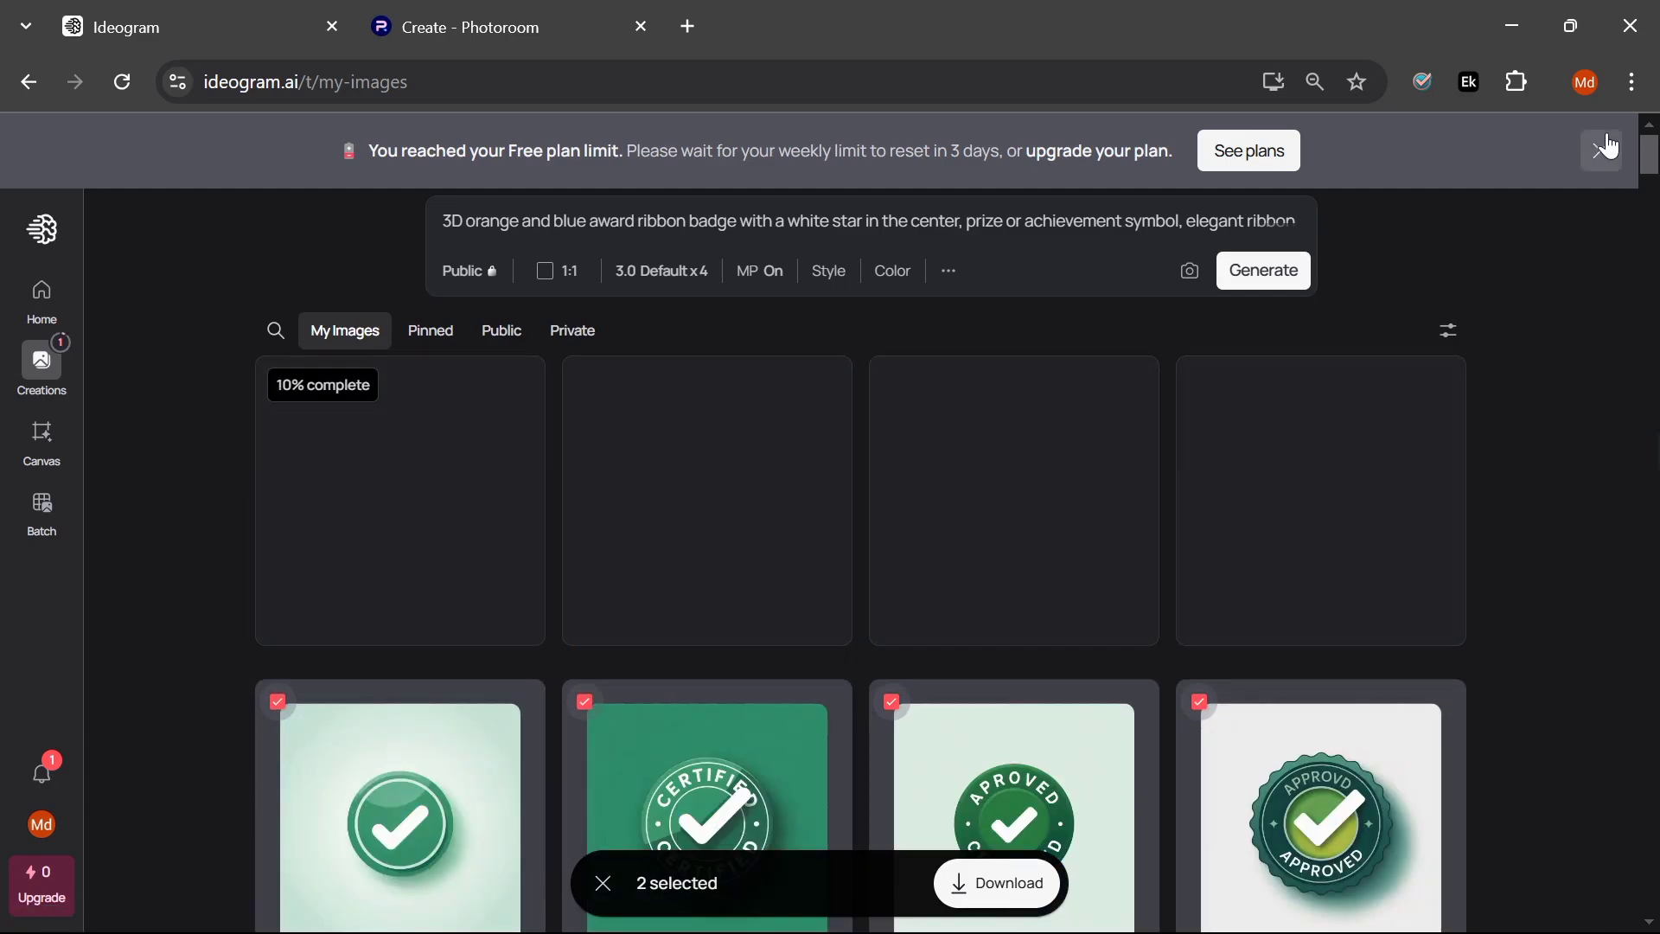
click(1600, 150)
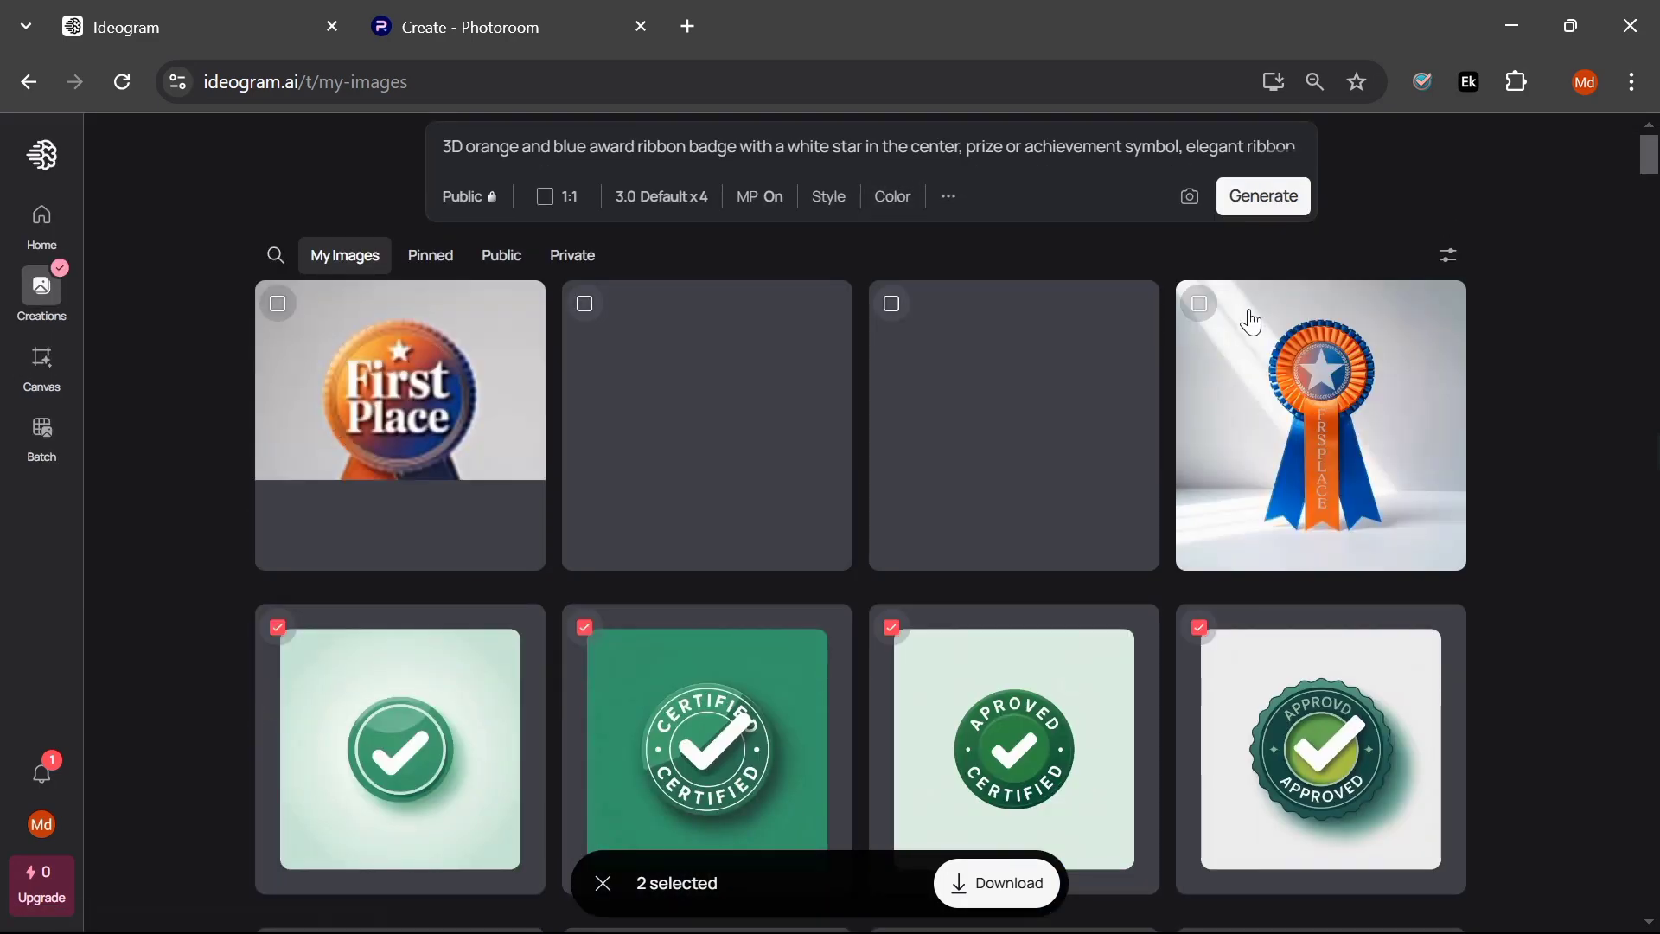
click(1202, 307)
click(1025, 884)
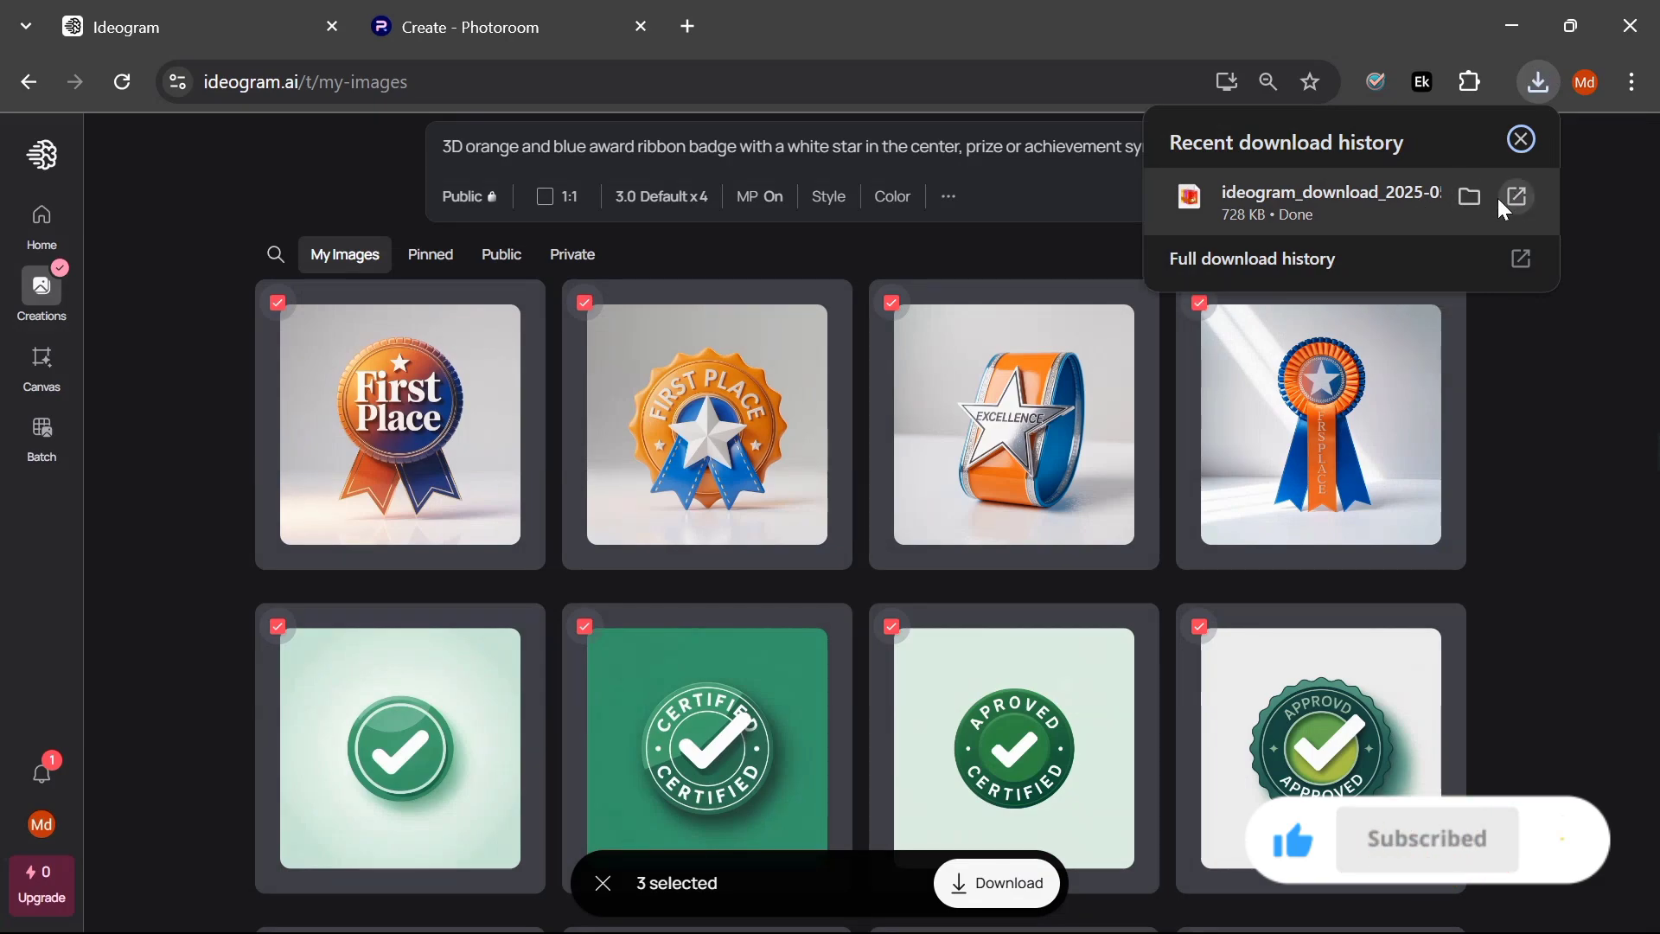
click(1470, 197)
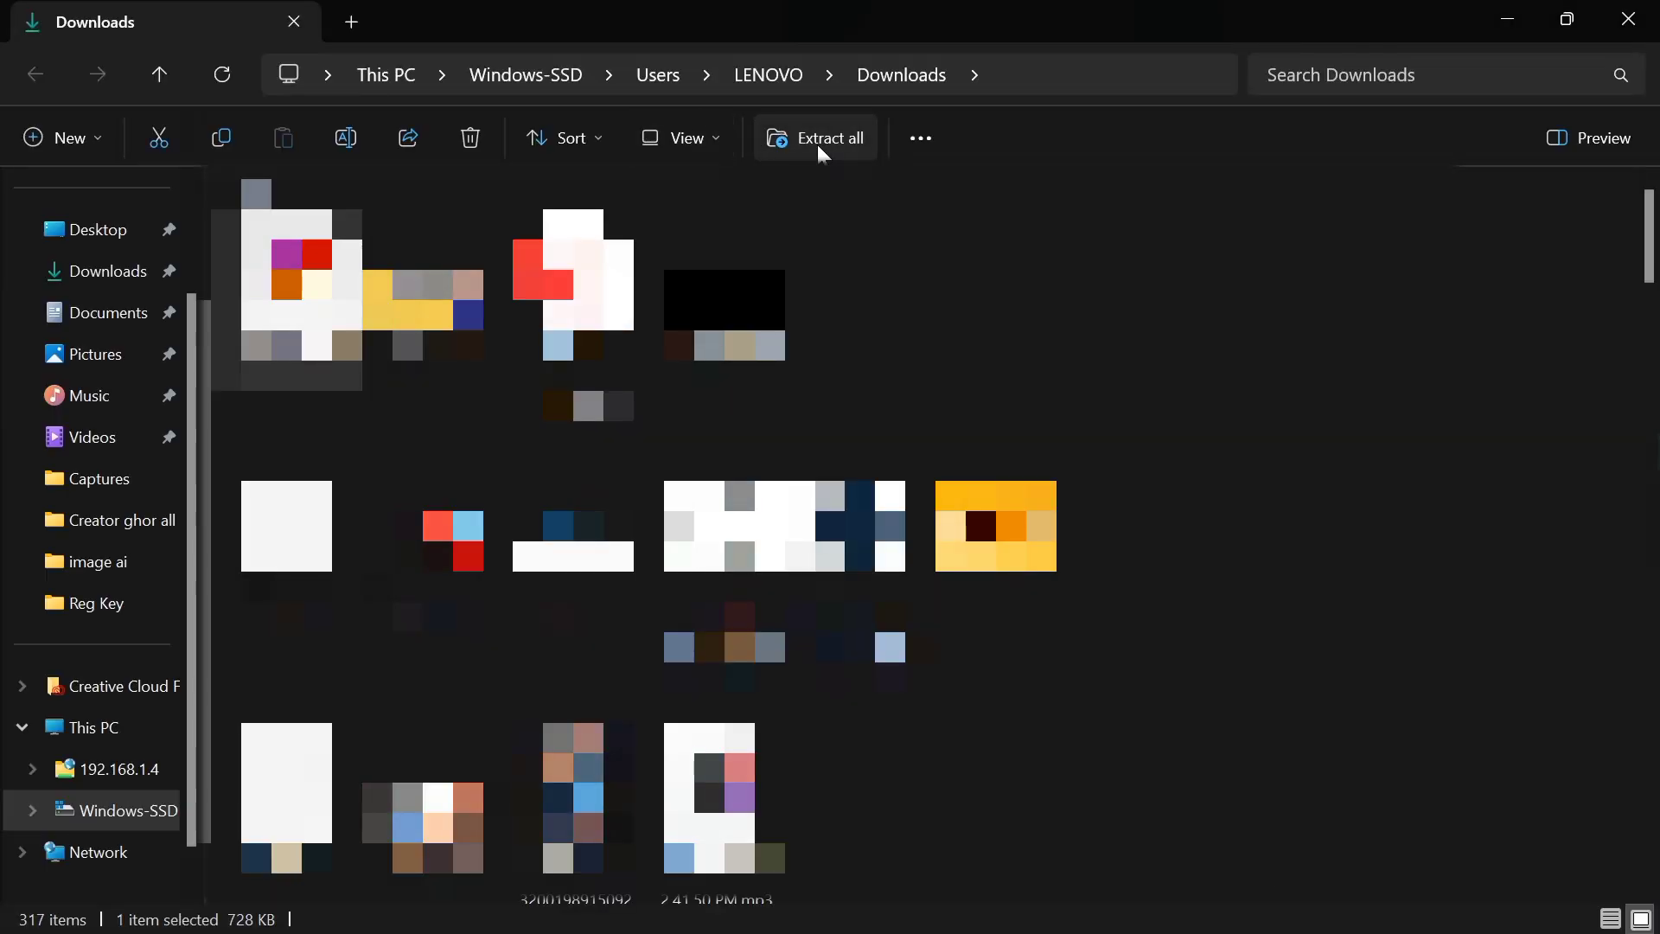
Step: Extract the downloaded Ideogram zip into a folder in Downloads and close File Explorer
click(817, 144)
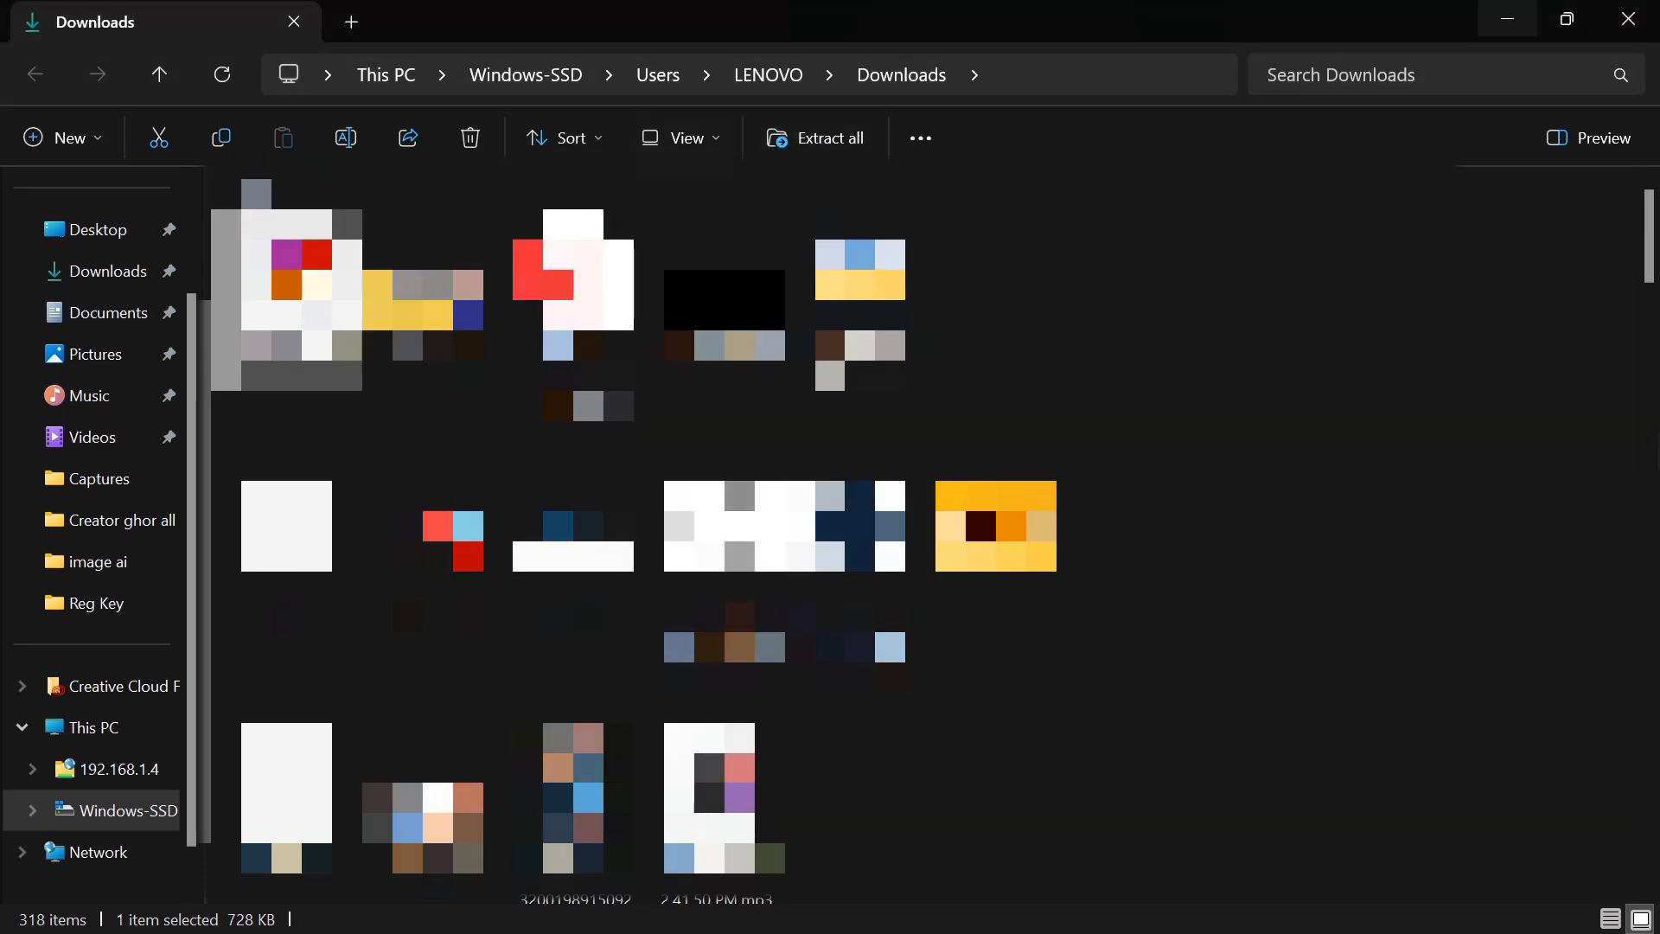
click(1629, 18)
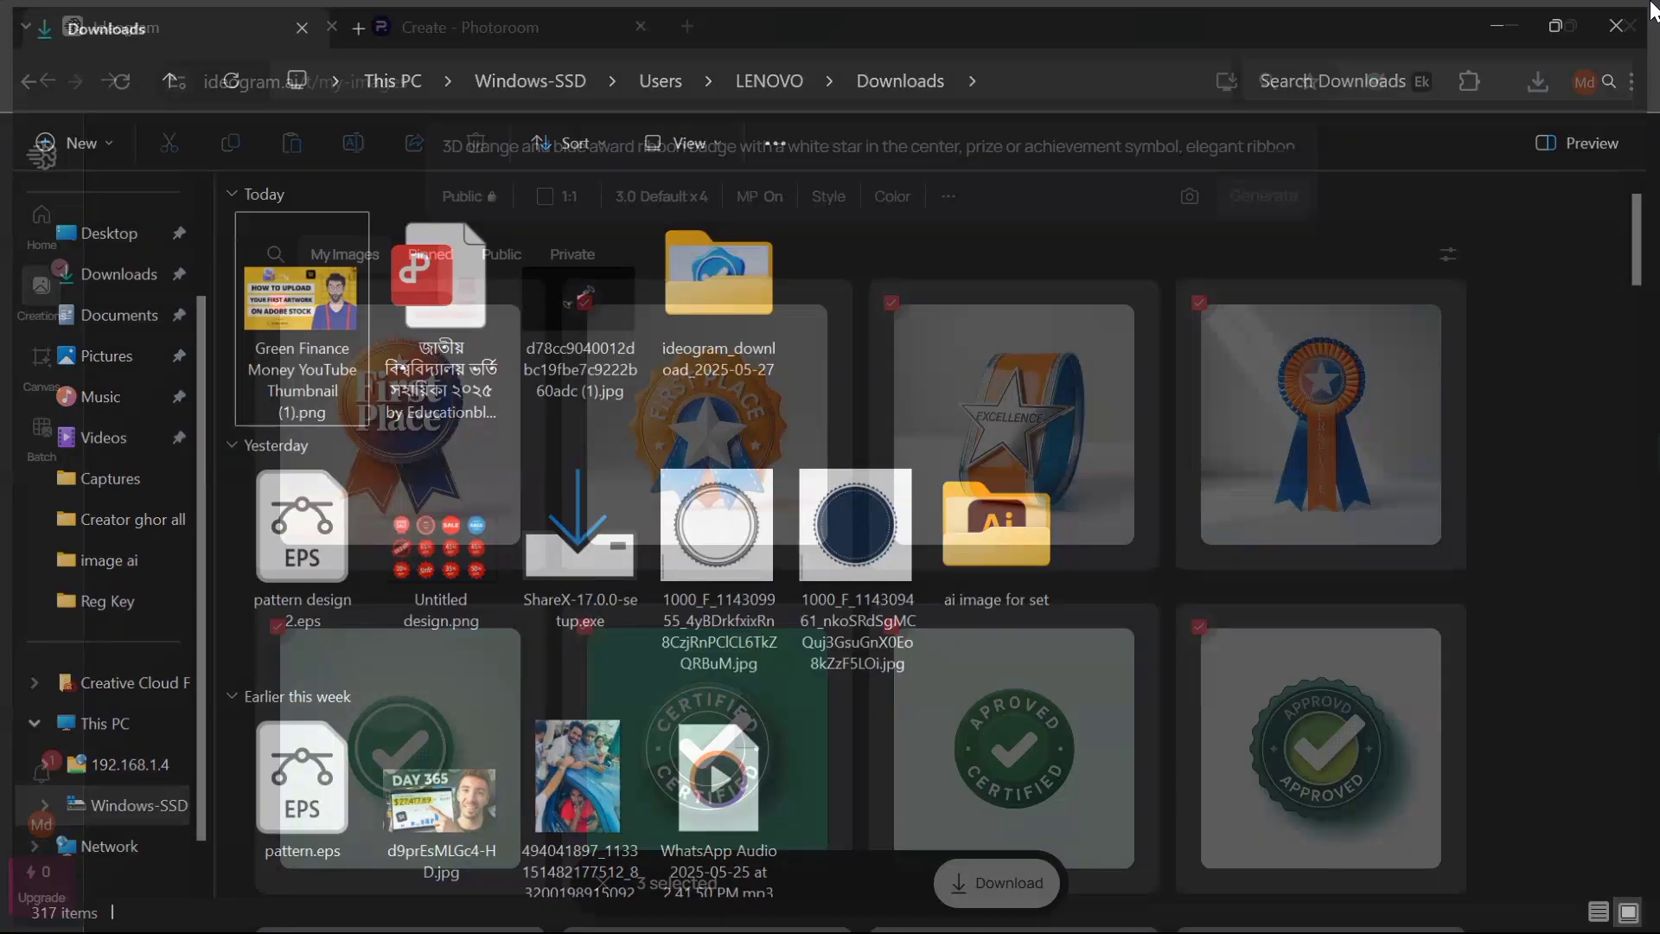
Step: Load canva.com in a new tab, zoom in and reveal the Custom size design option
click(1210, 903)
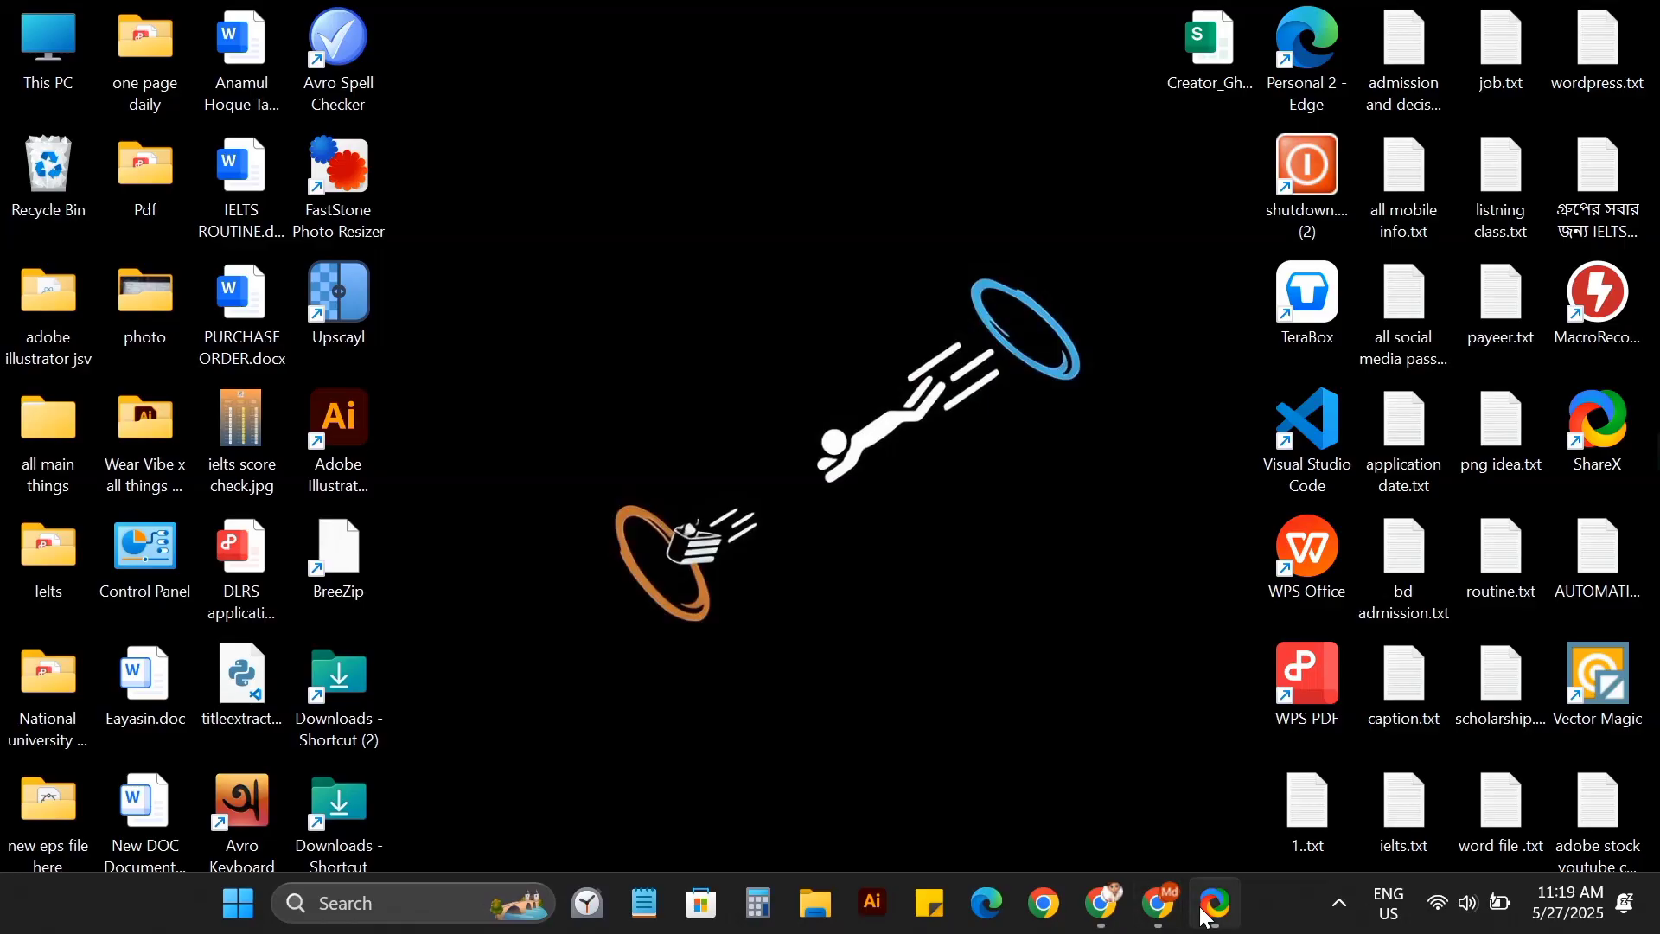
click(1106, 904)
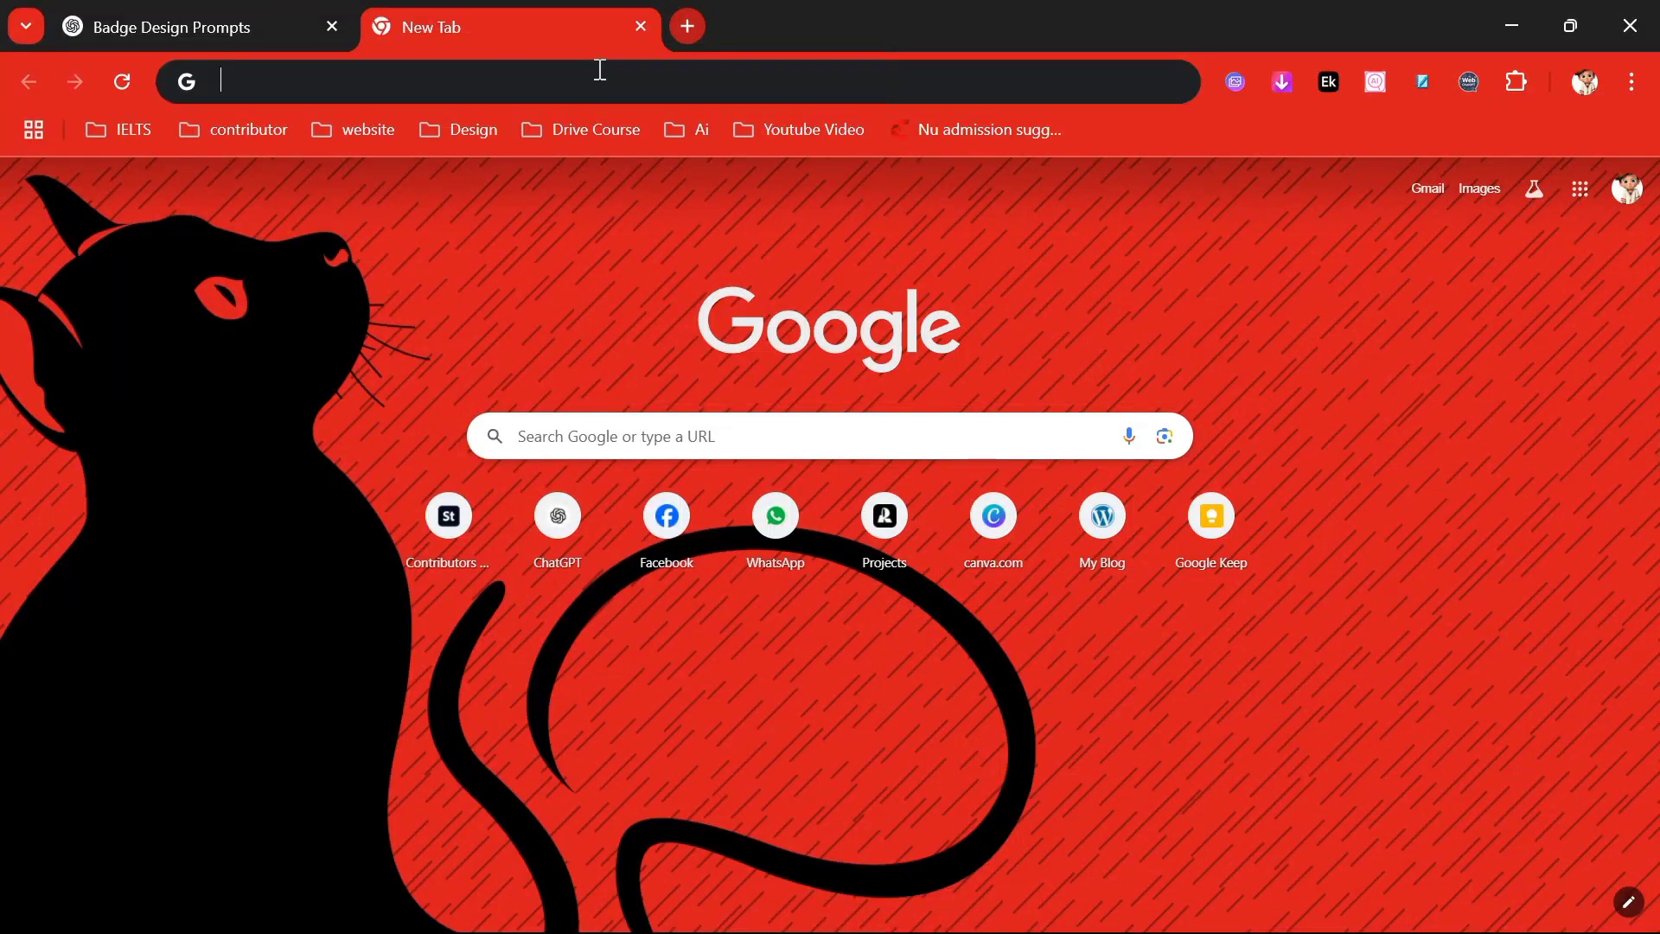
text(canv)
key(Return)
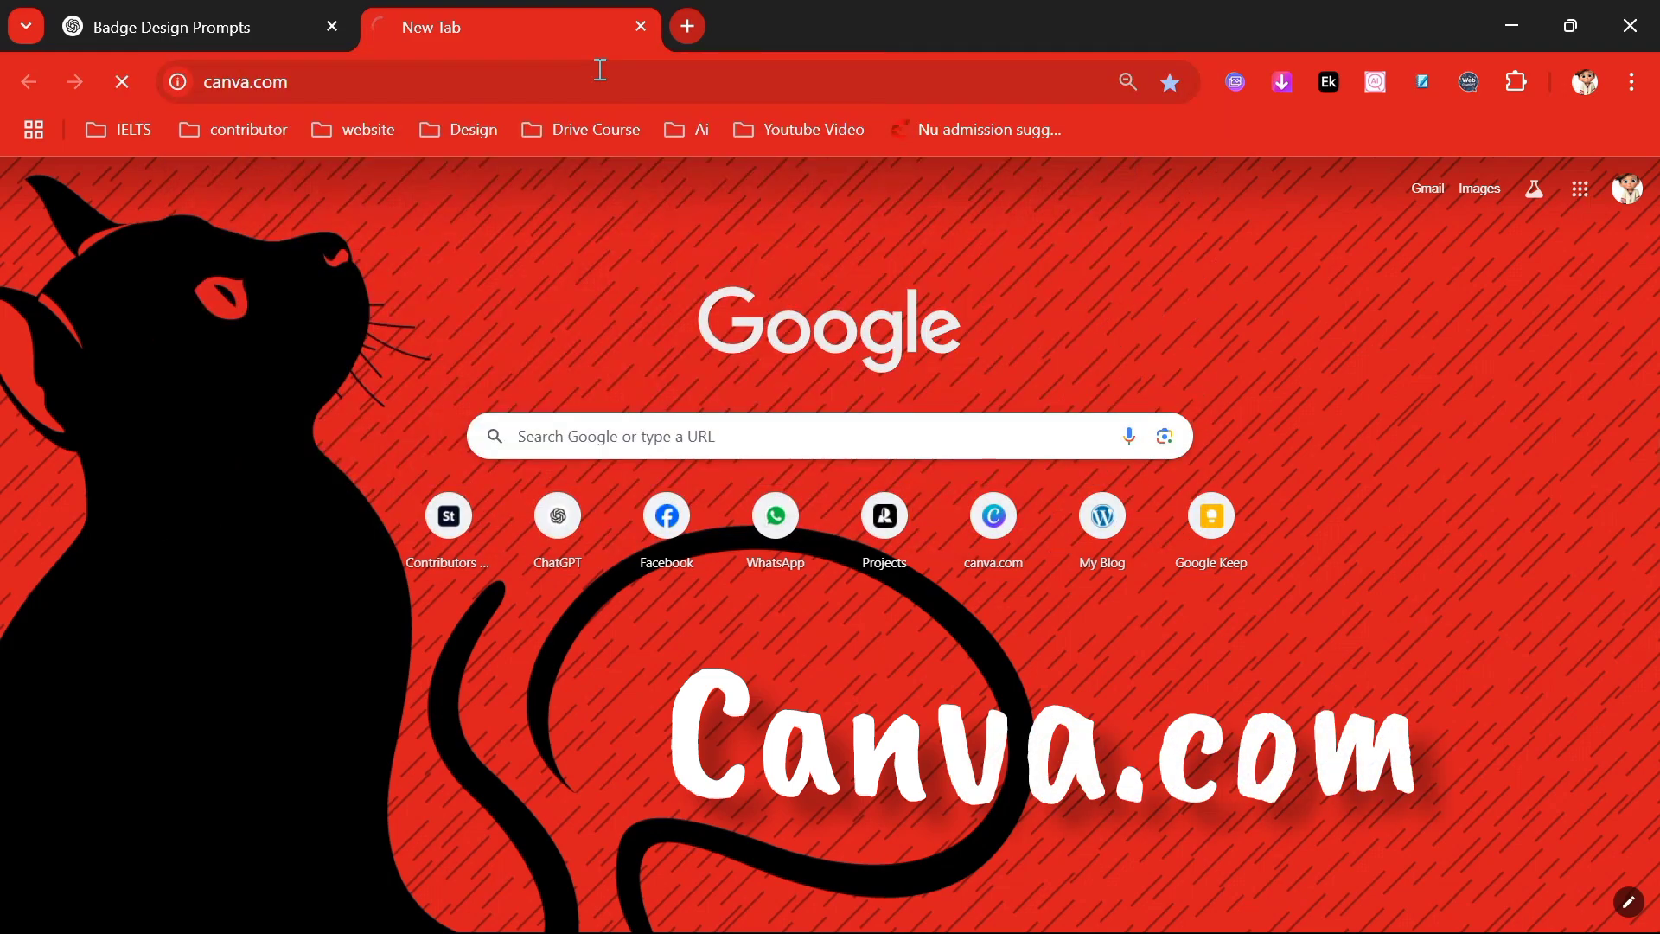
key(ctrl+plus)
key(ctrl+plus)
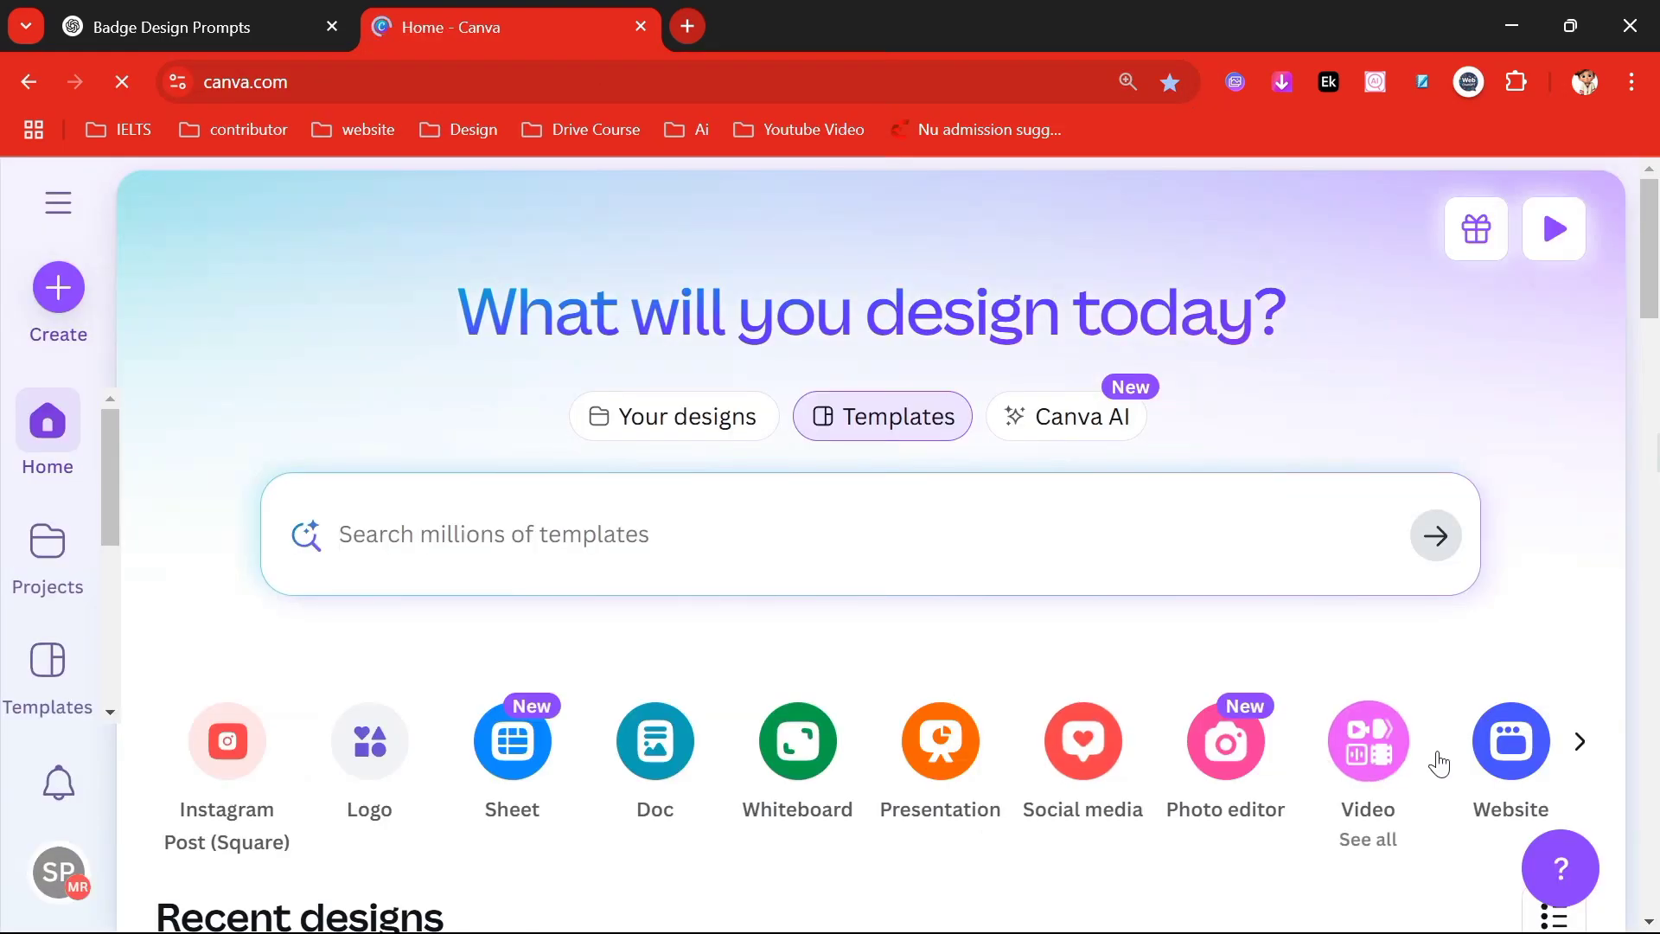
click(1580, 741)
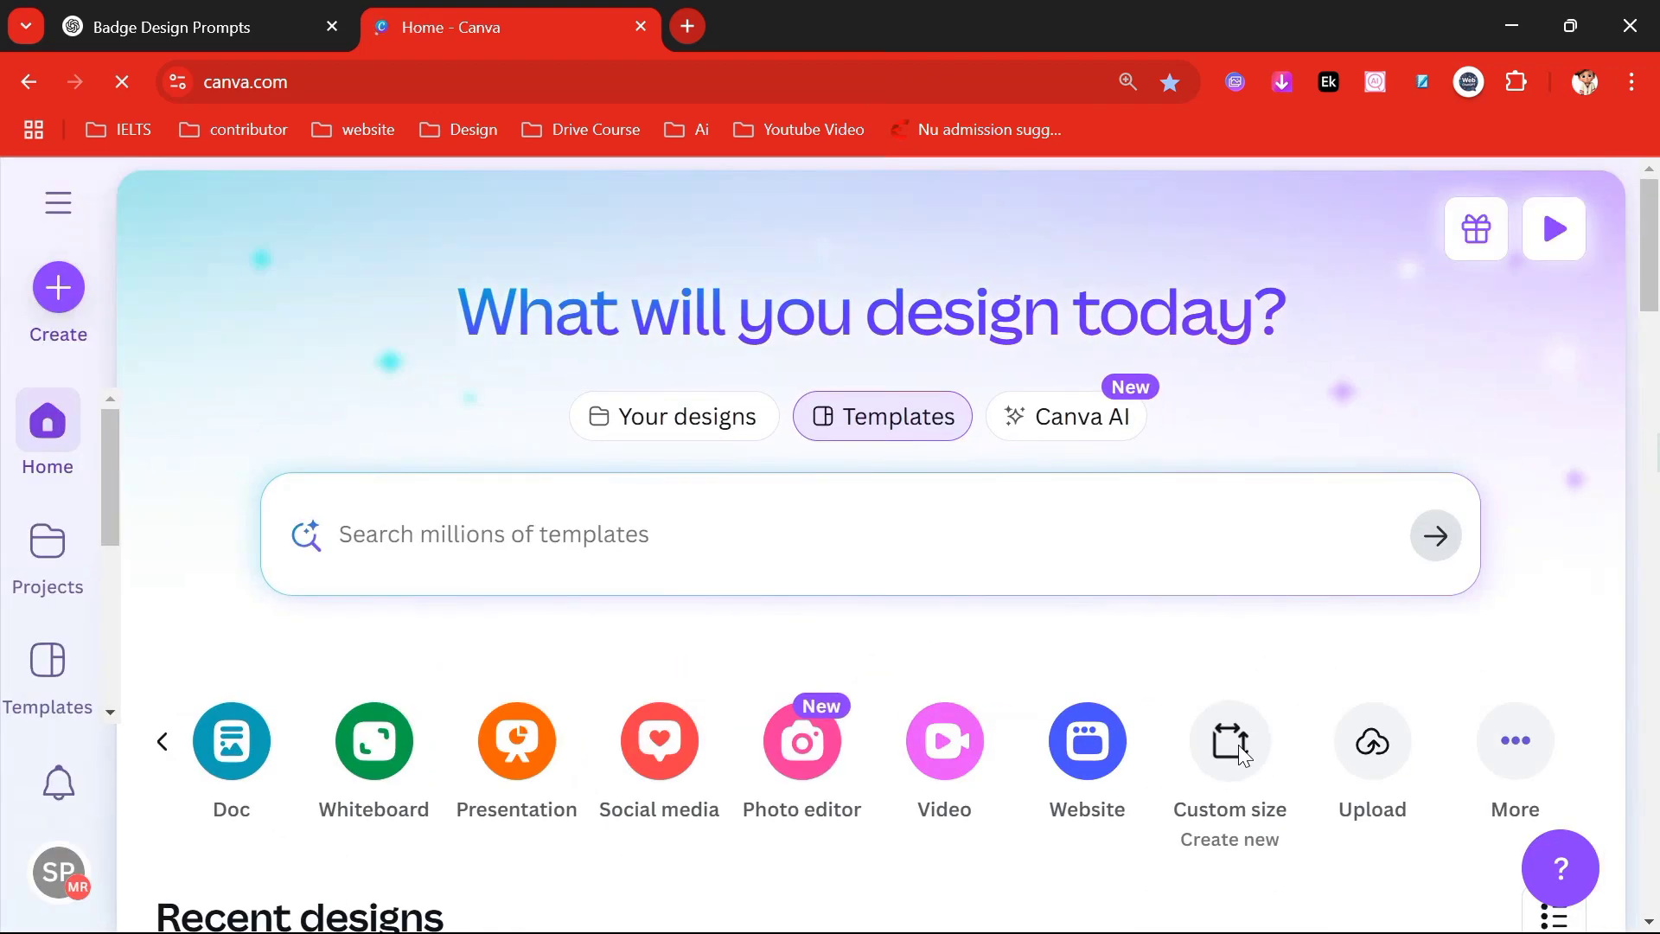
Step: Create a custom-size design of 4500 × 4500 px in the Canva editor
click(1233, 746)
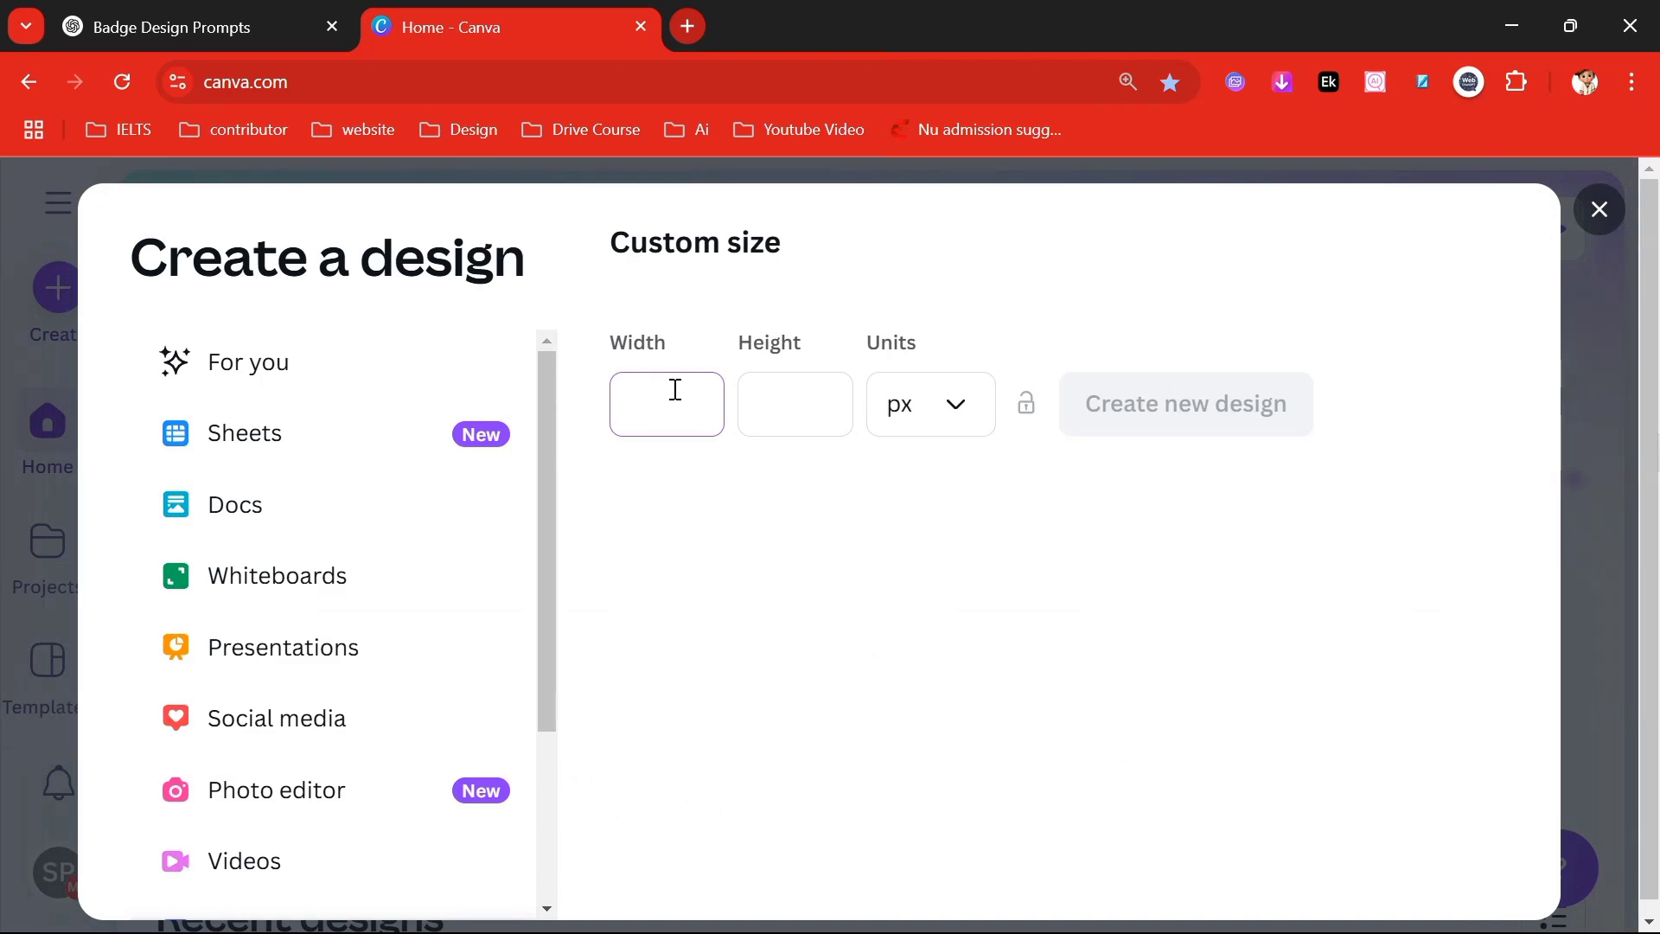
text(4500)
key(Tab)
text(4500)
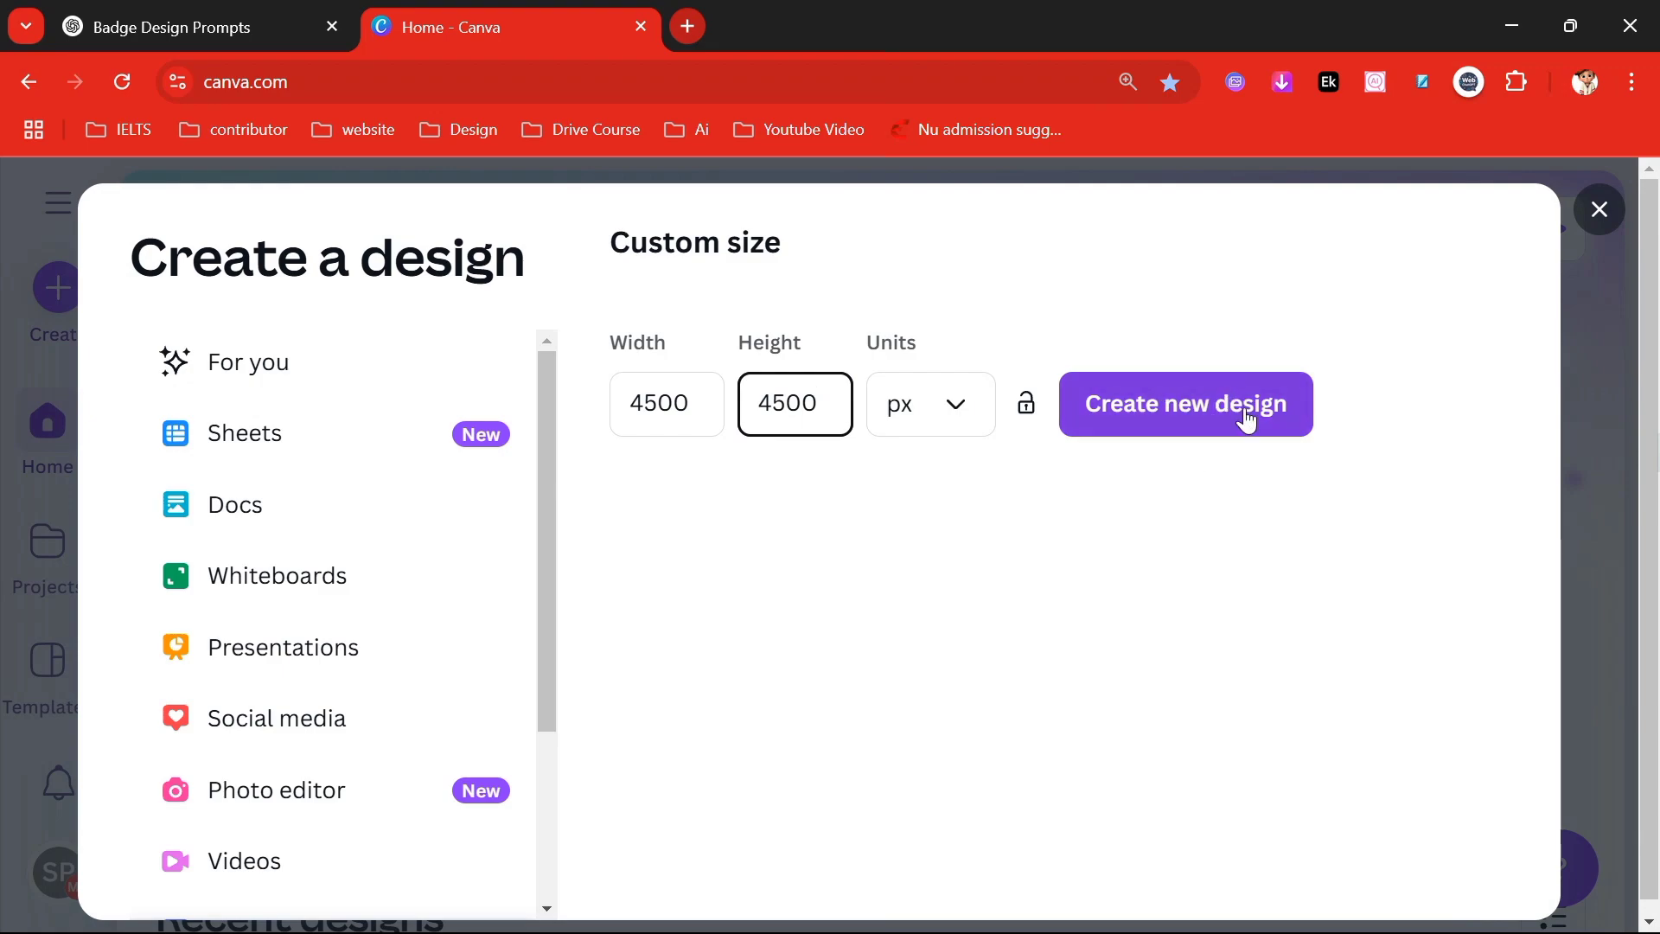
click(1247, 413)
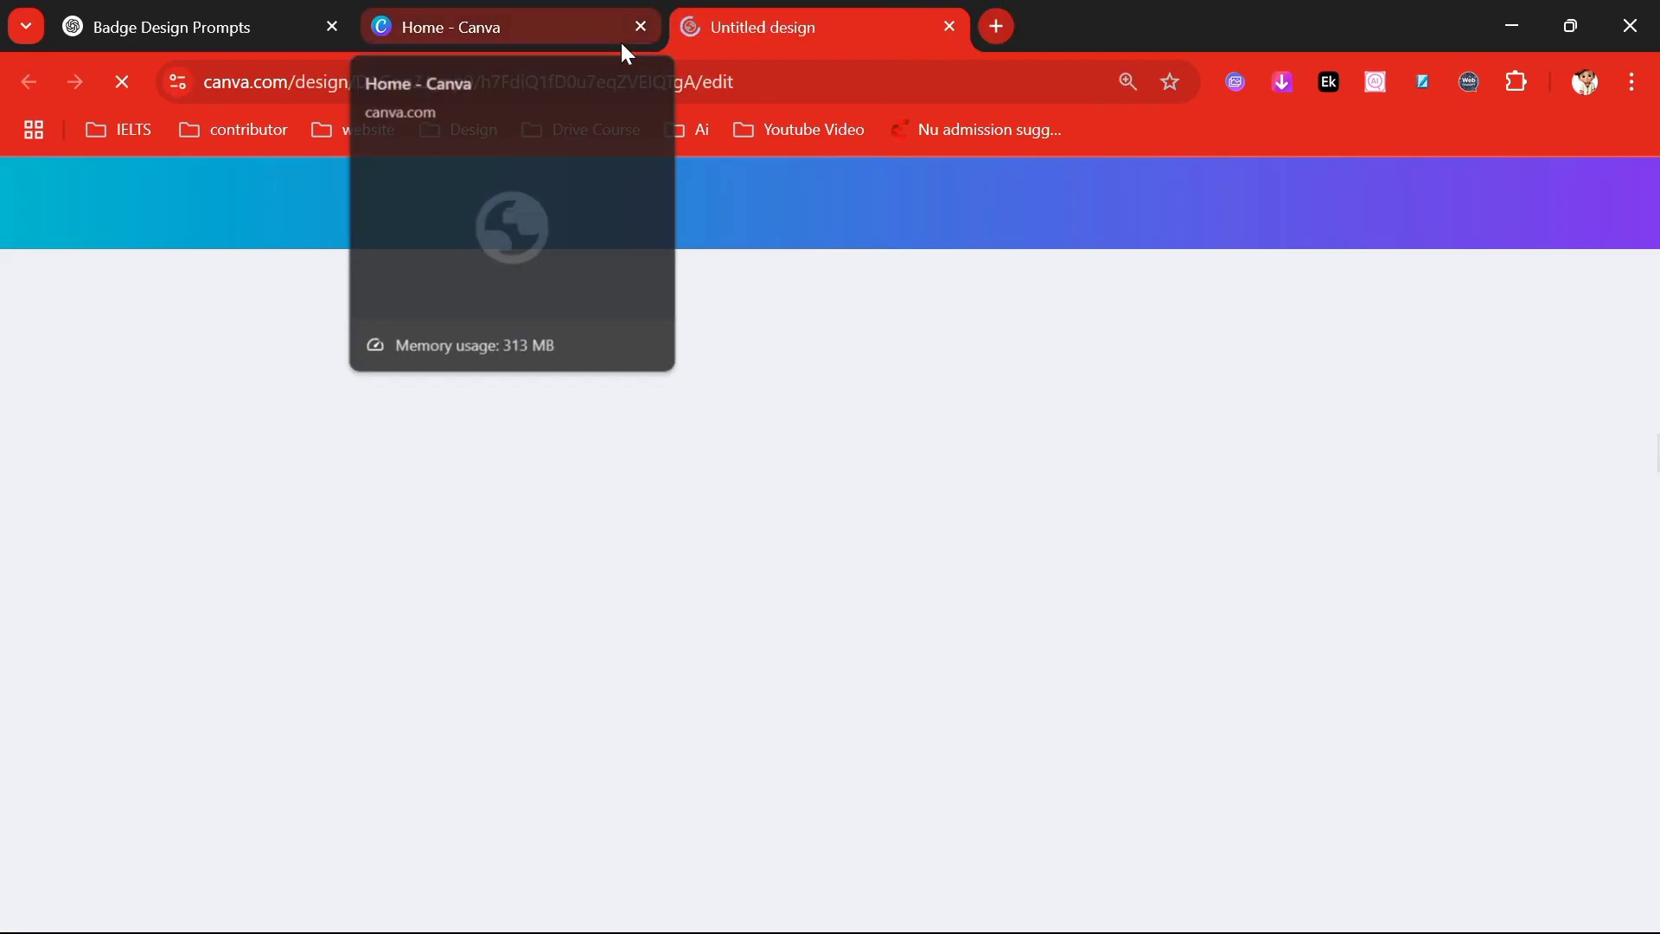
Step: Close the Canva home tab and reduce the browser page zoom
click(638, 21)
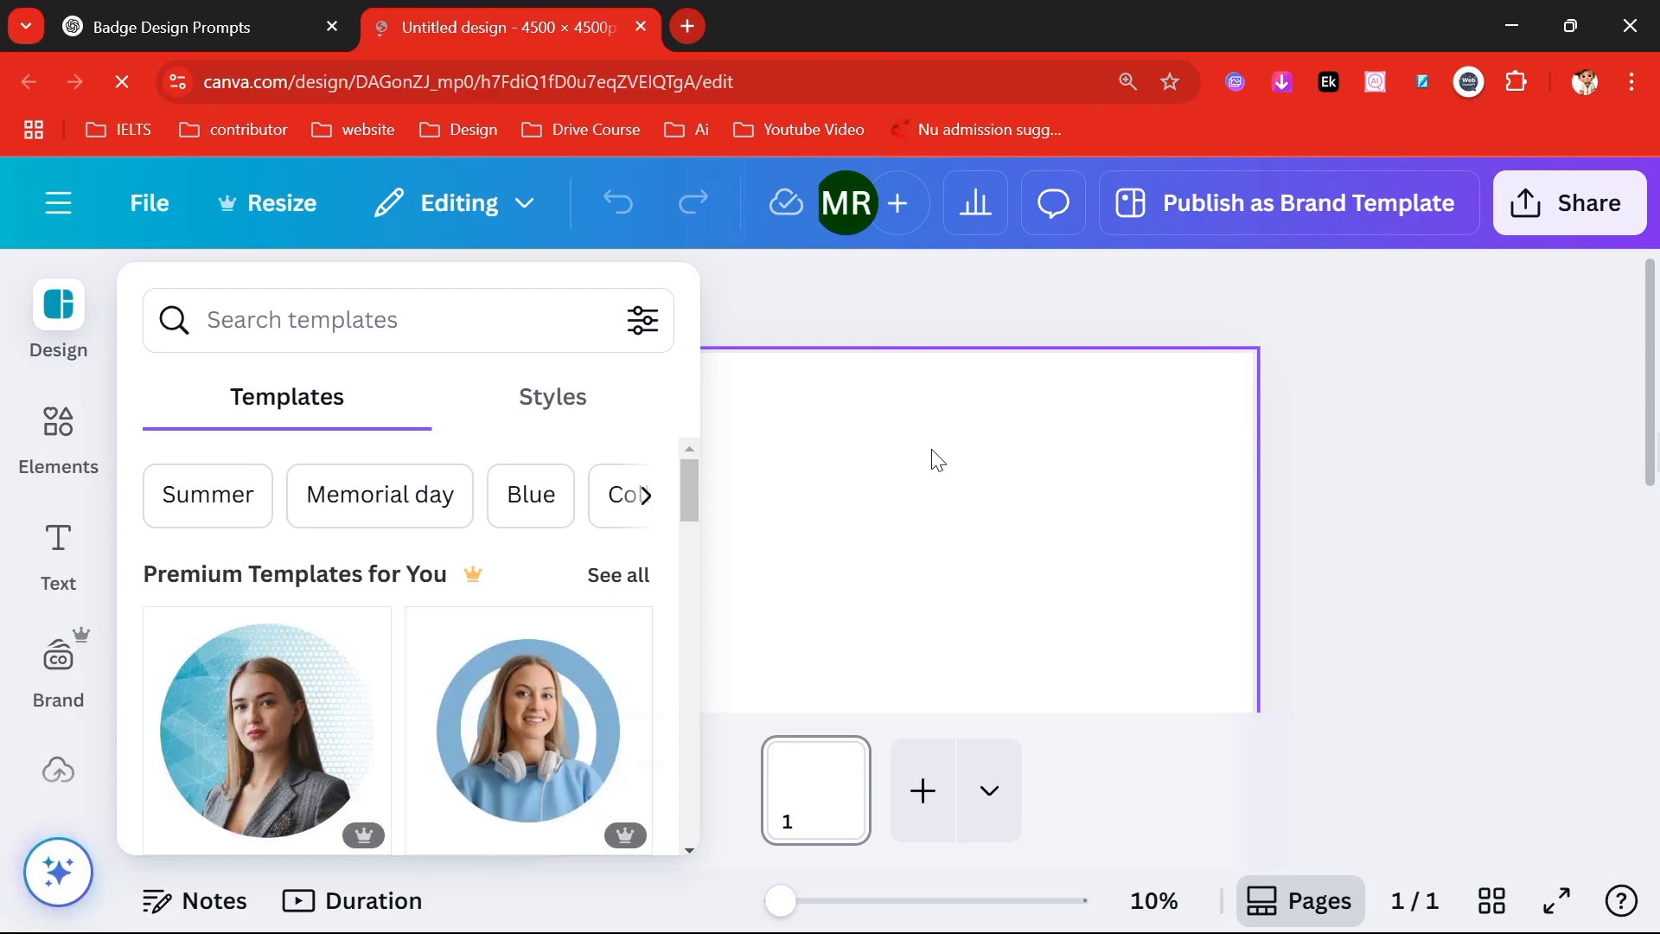
click(1633, 83)
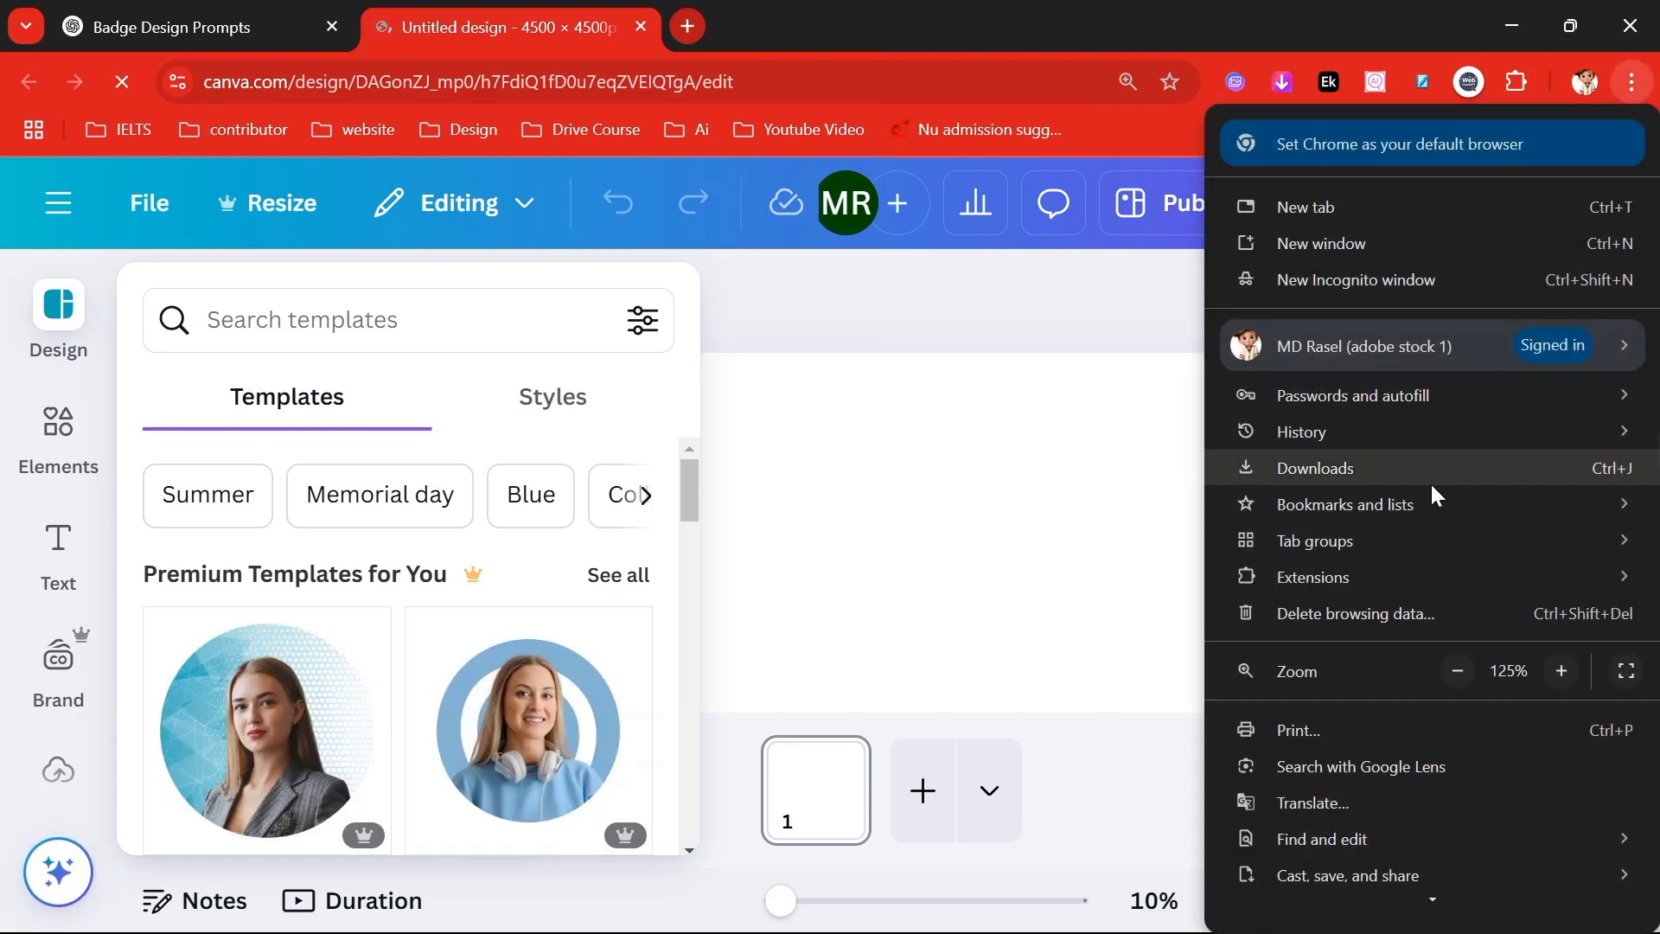
click(1454, 671)
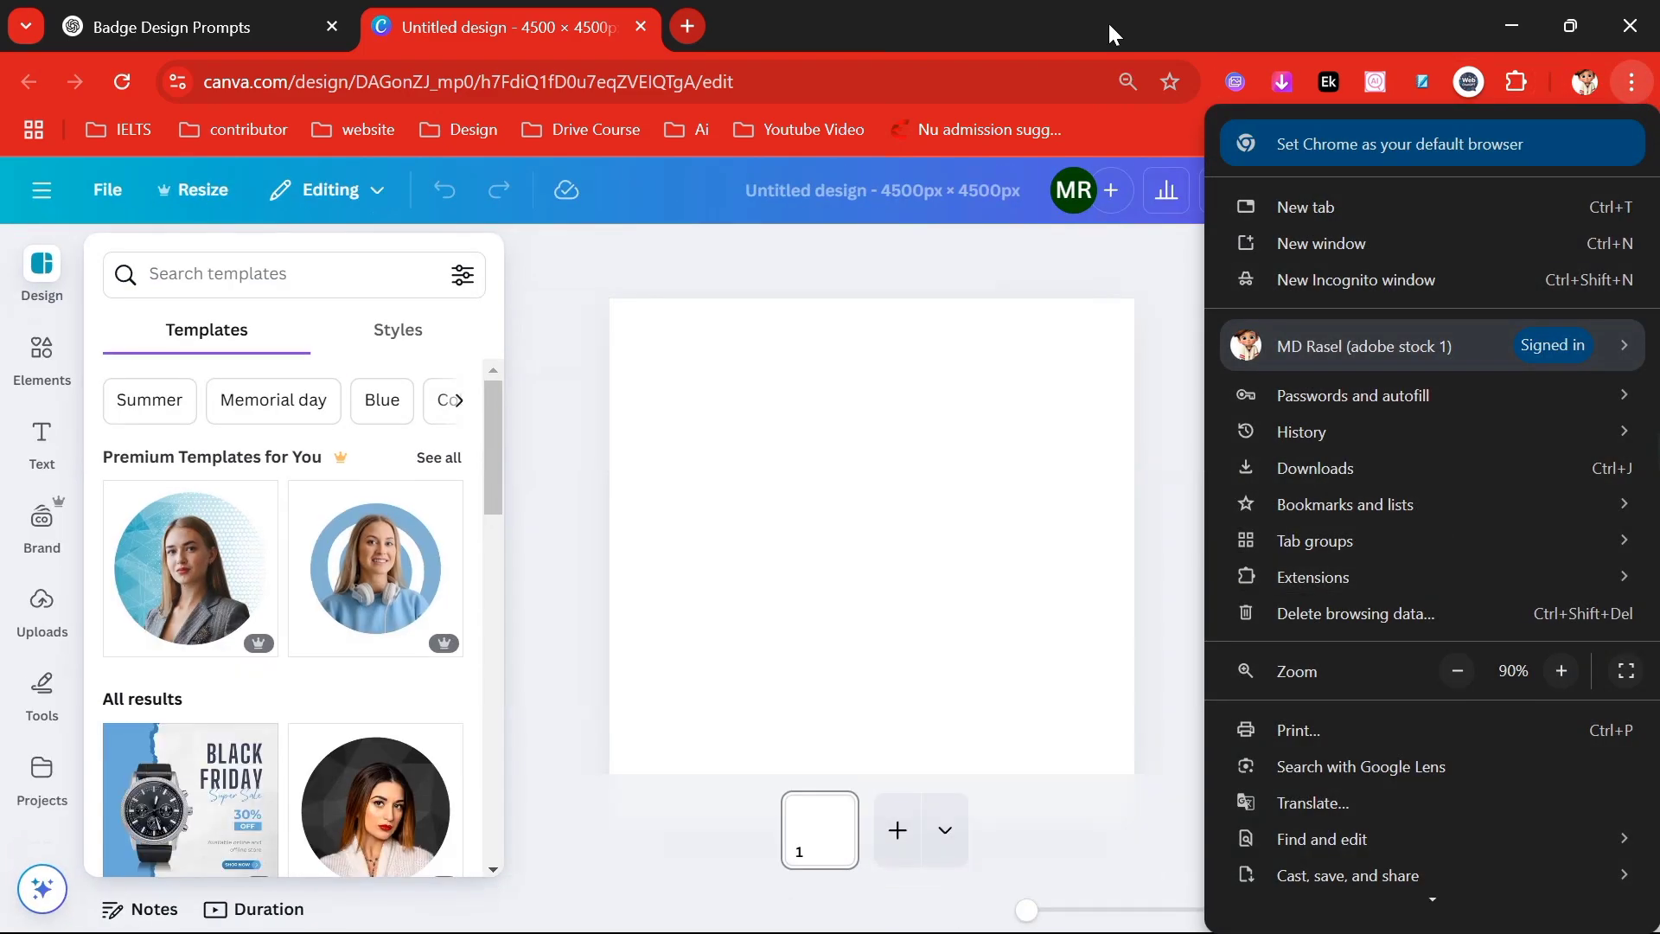
click(1102, 9)
Step: Rename the design to 'png image'
click(860, 191)
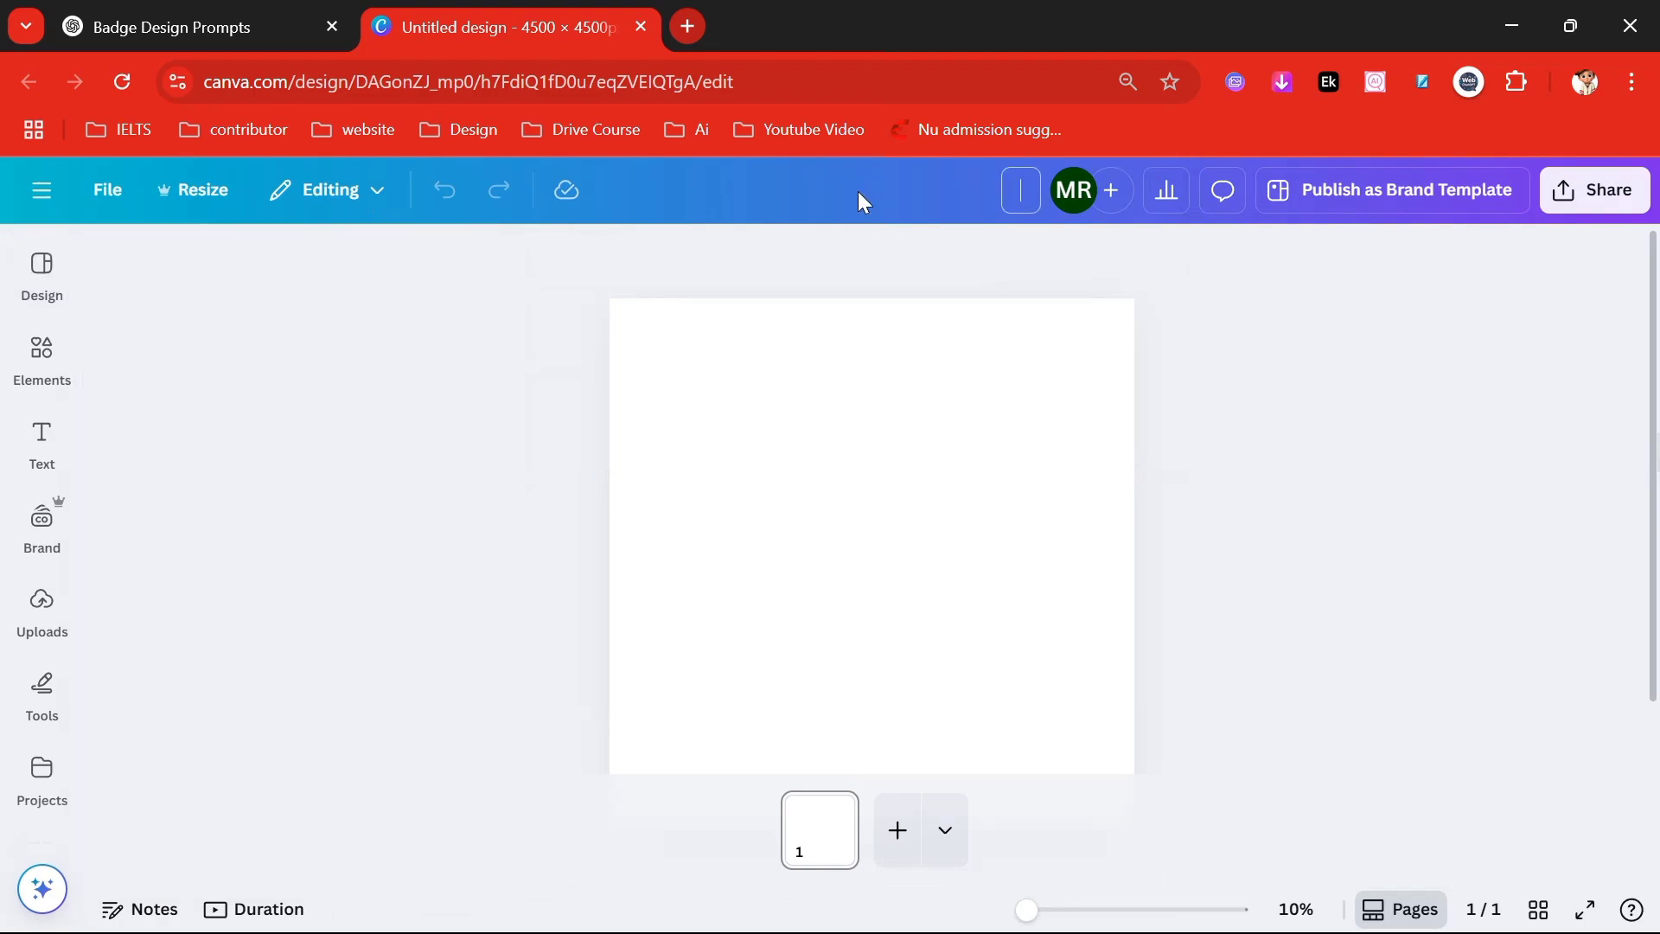
text(png imag)
text(e)
key(Return)
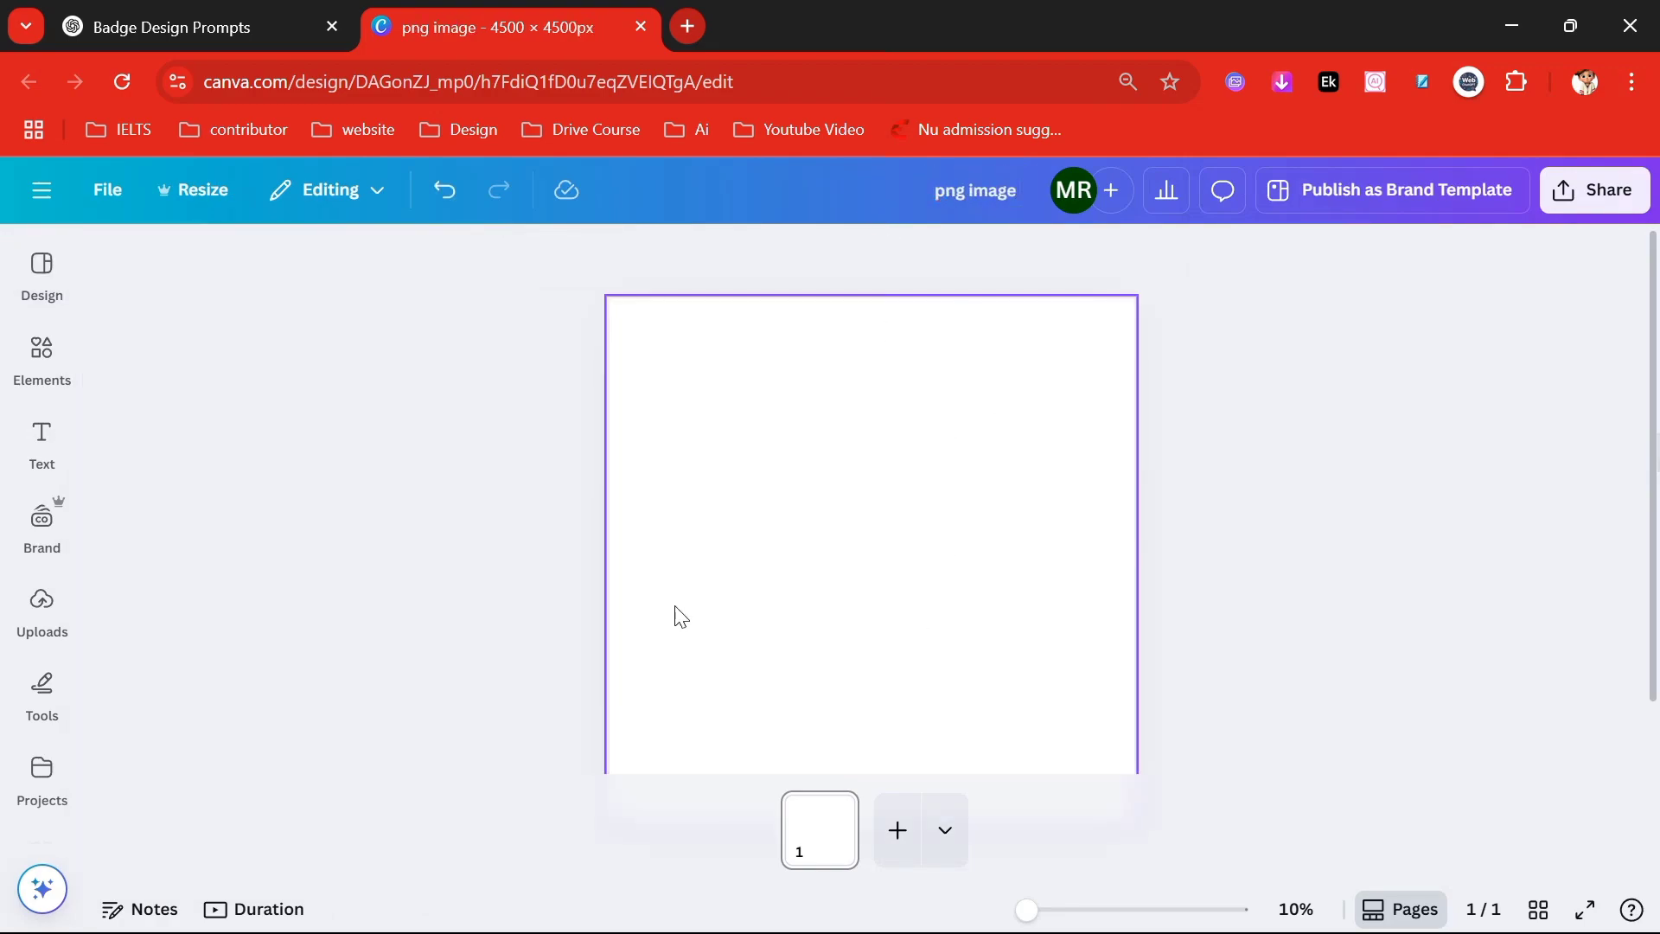
Step: Upload all nine badge images from the ideogram_download folder into Canva's uploads
click(41, 610)
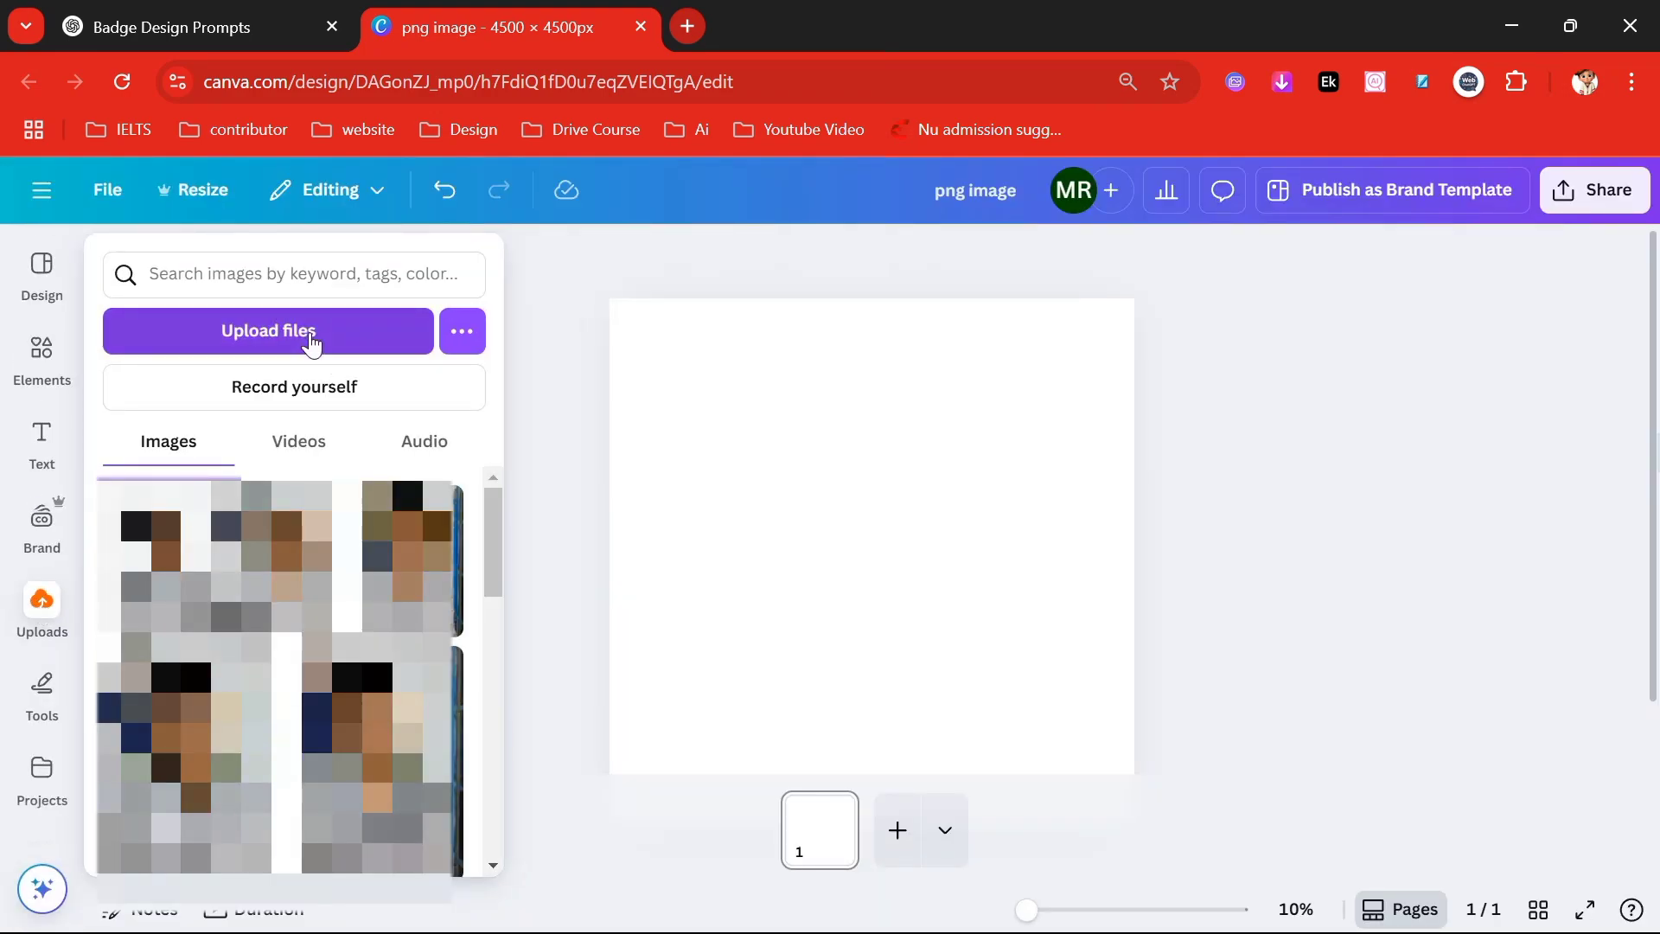
click(311, 340)
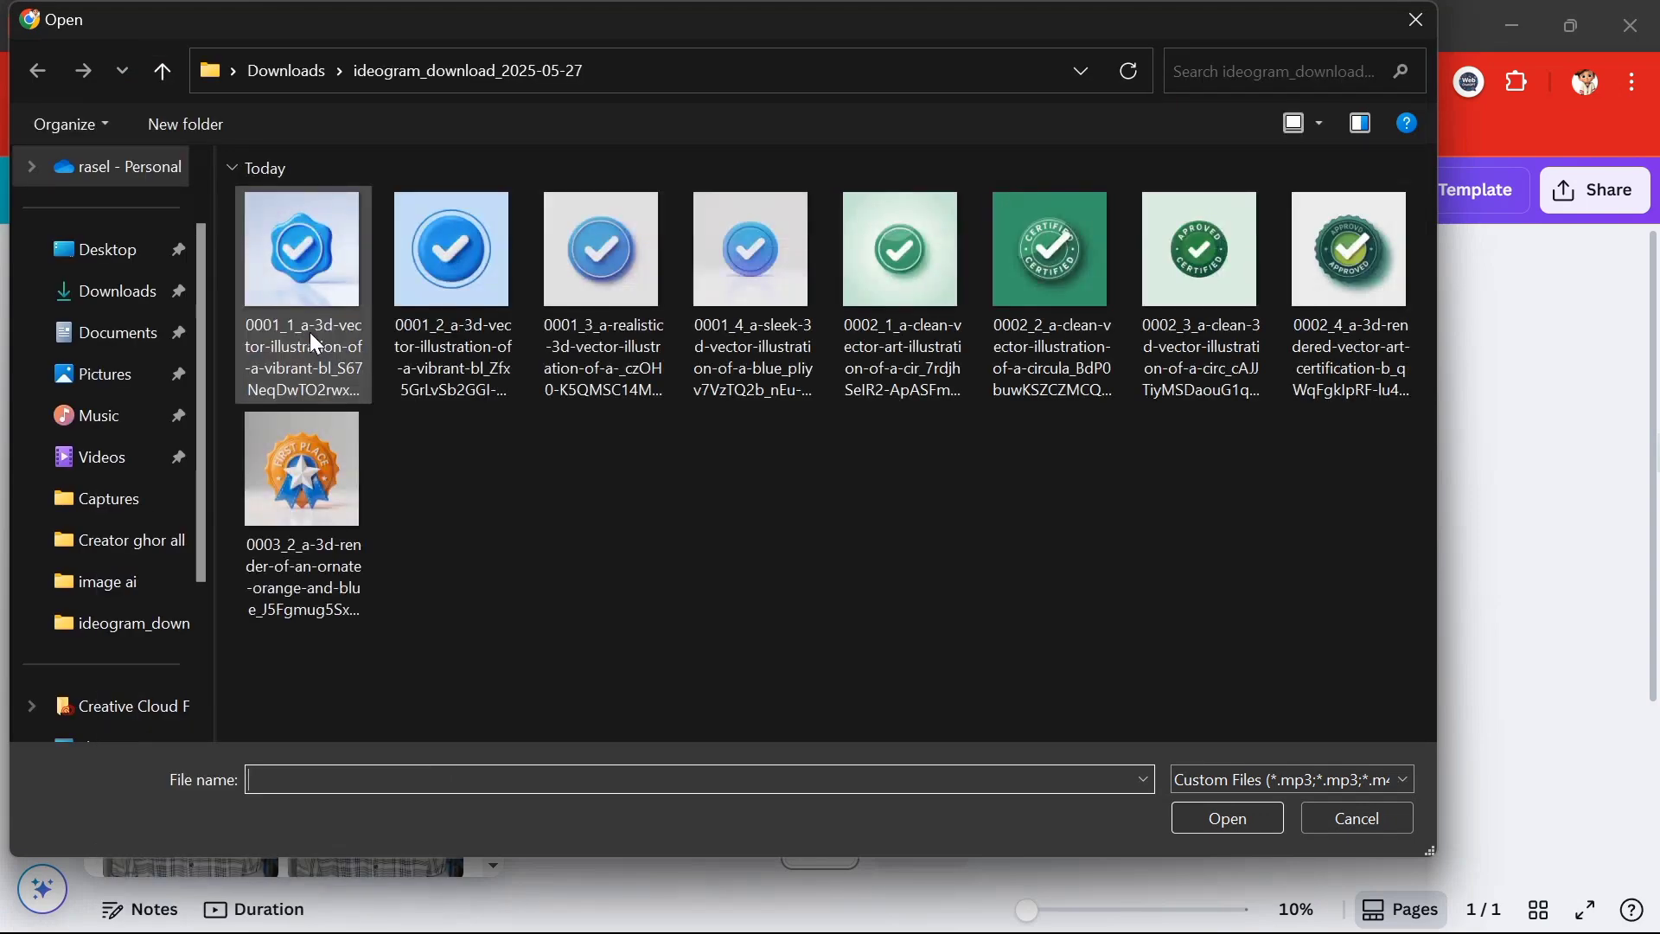
key(ctrl+a)
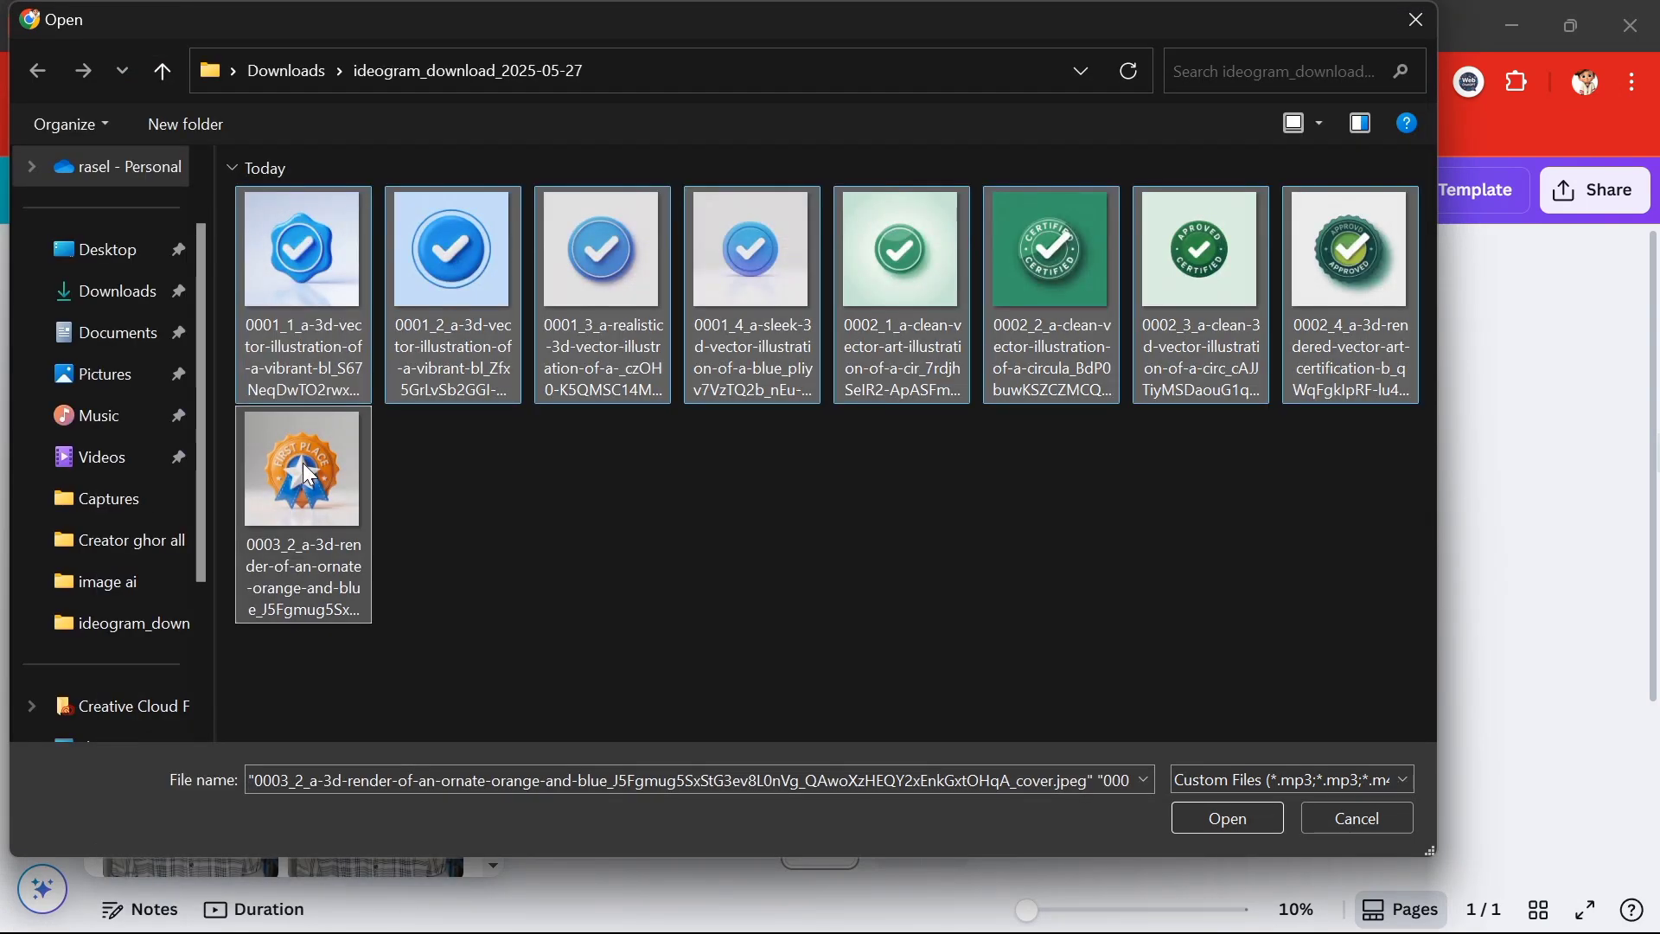
key(Return)
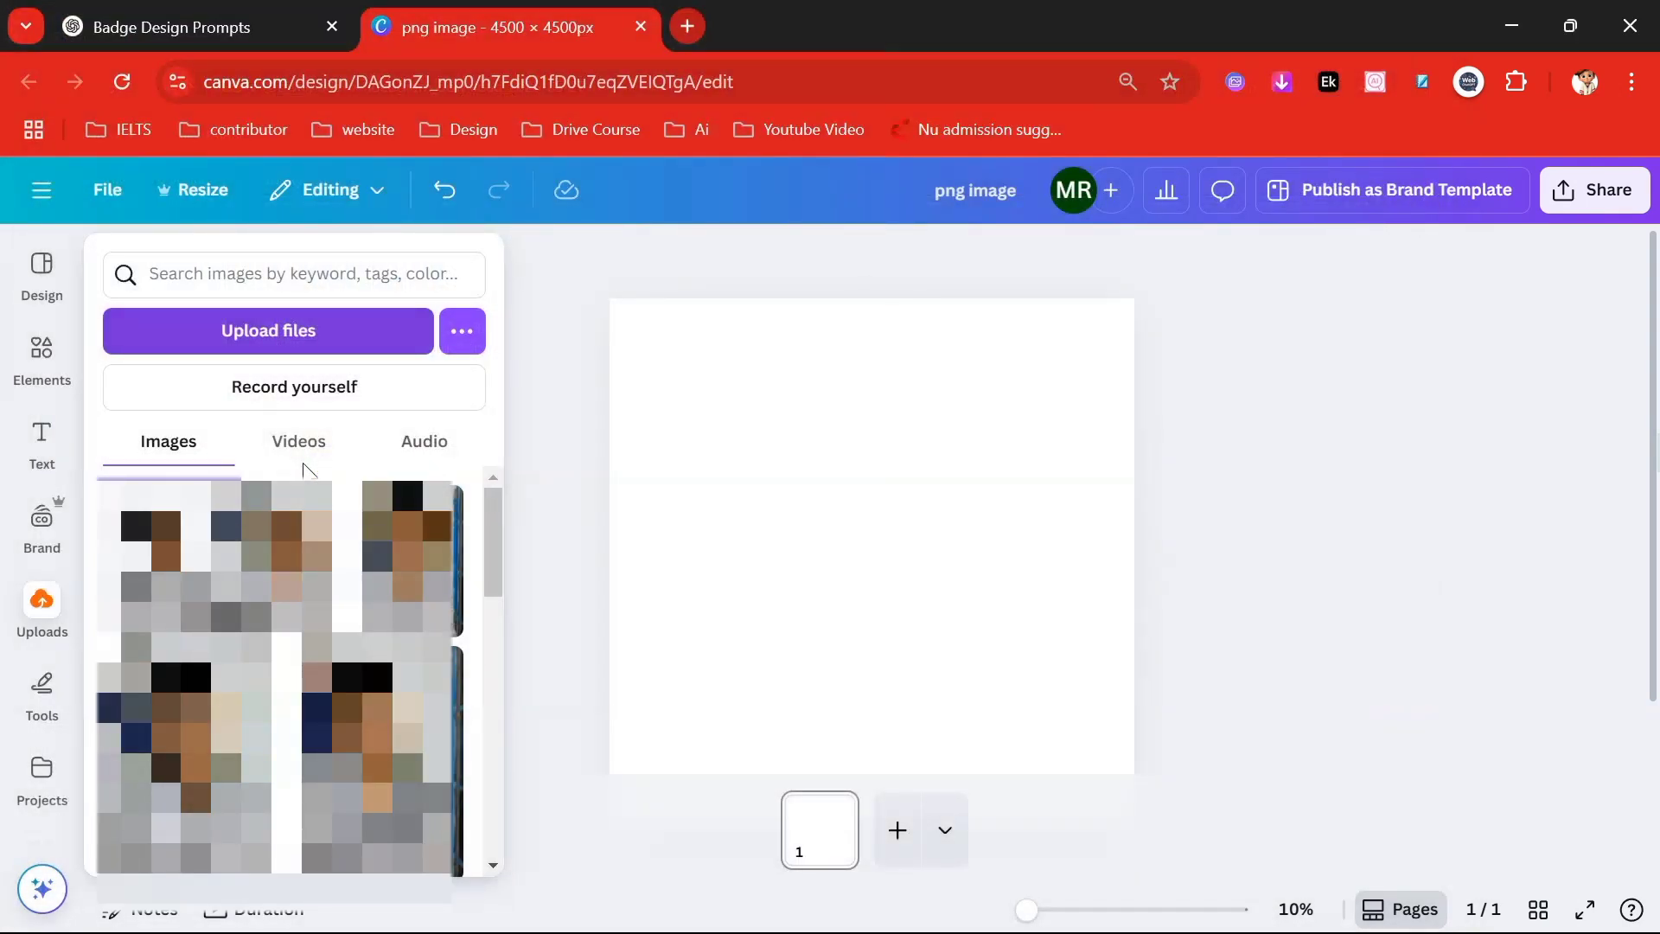
Step: Add blank pages until the design has nine pages and show the uploaded badges
click(723, 693)
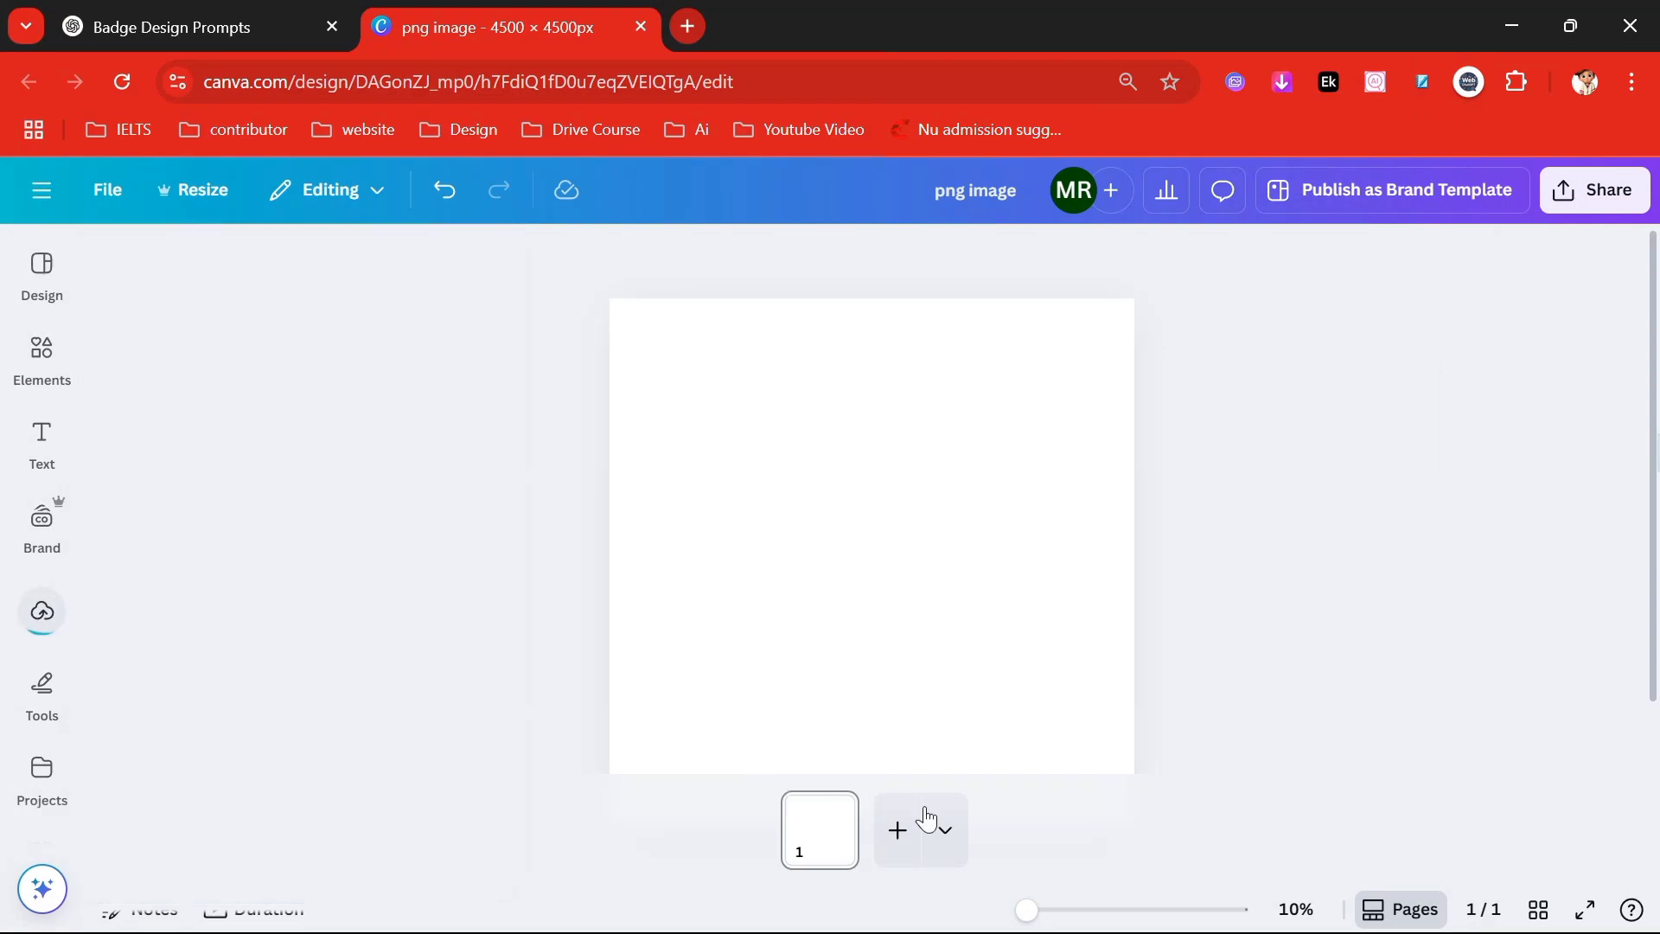
click(897, 831)
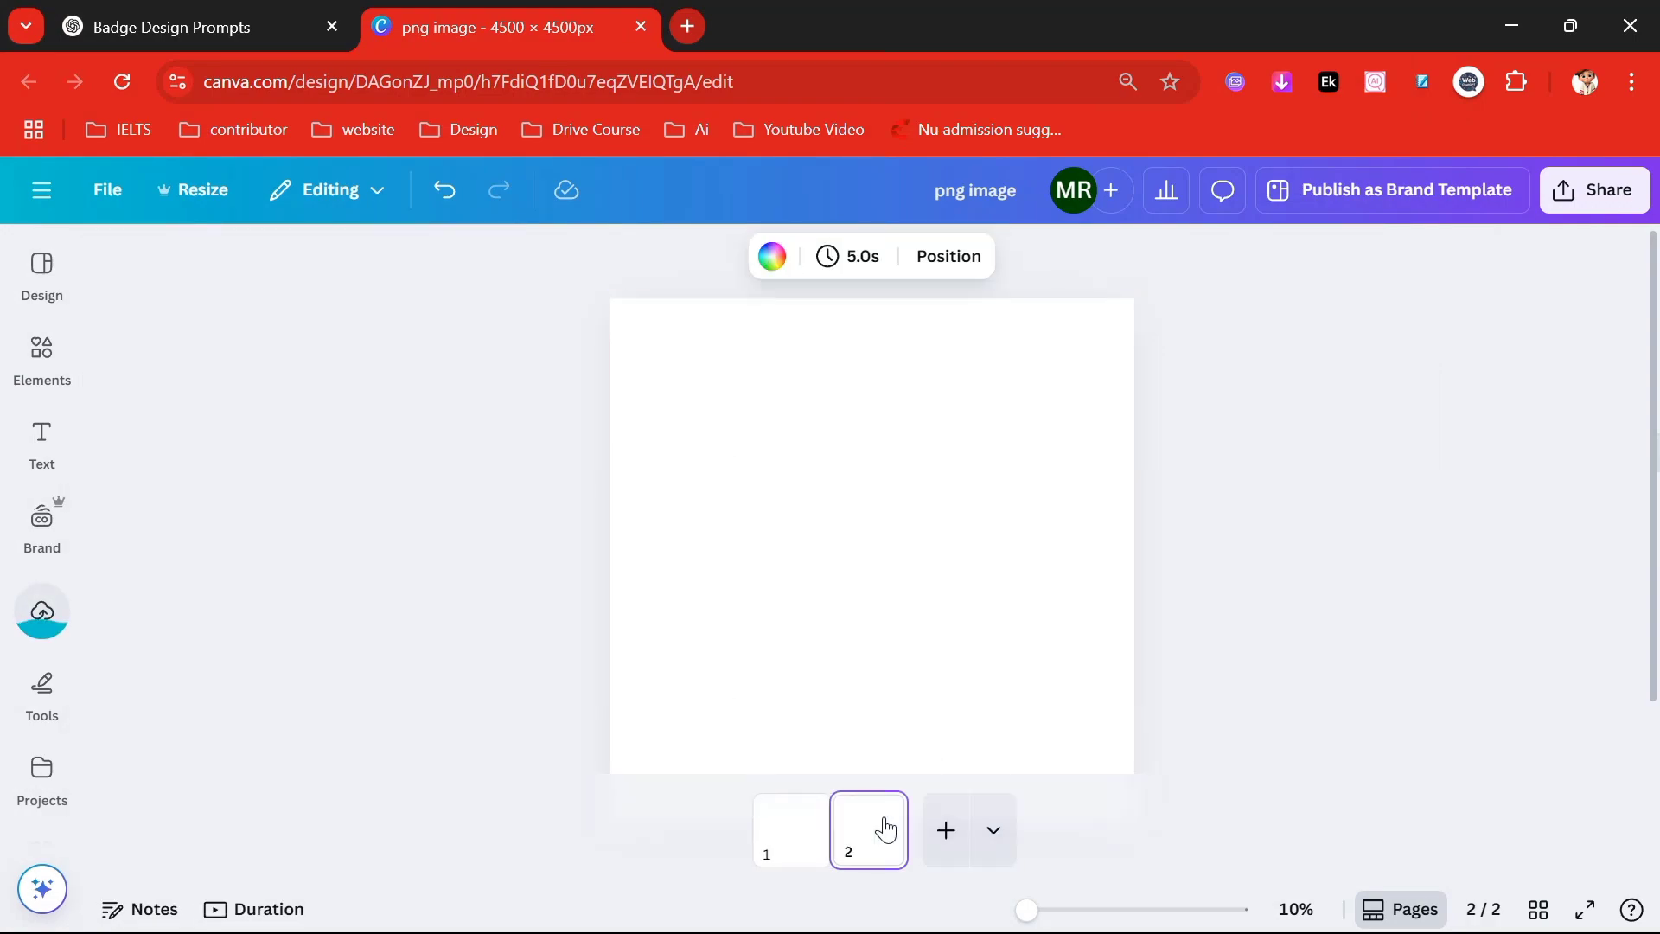
click(946, 830)
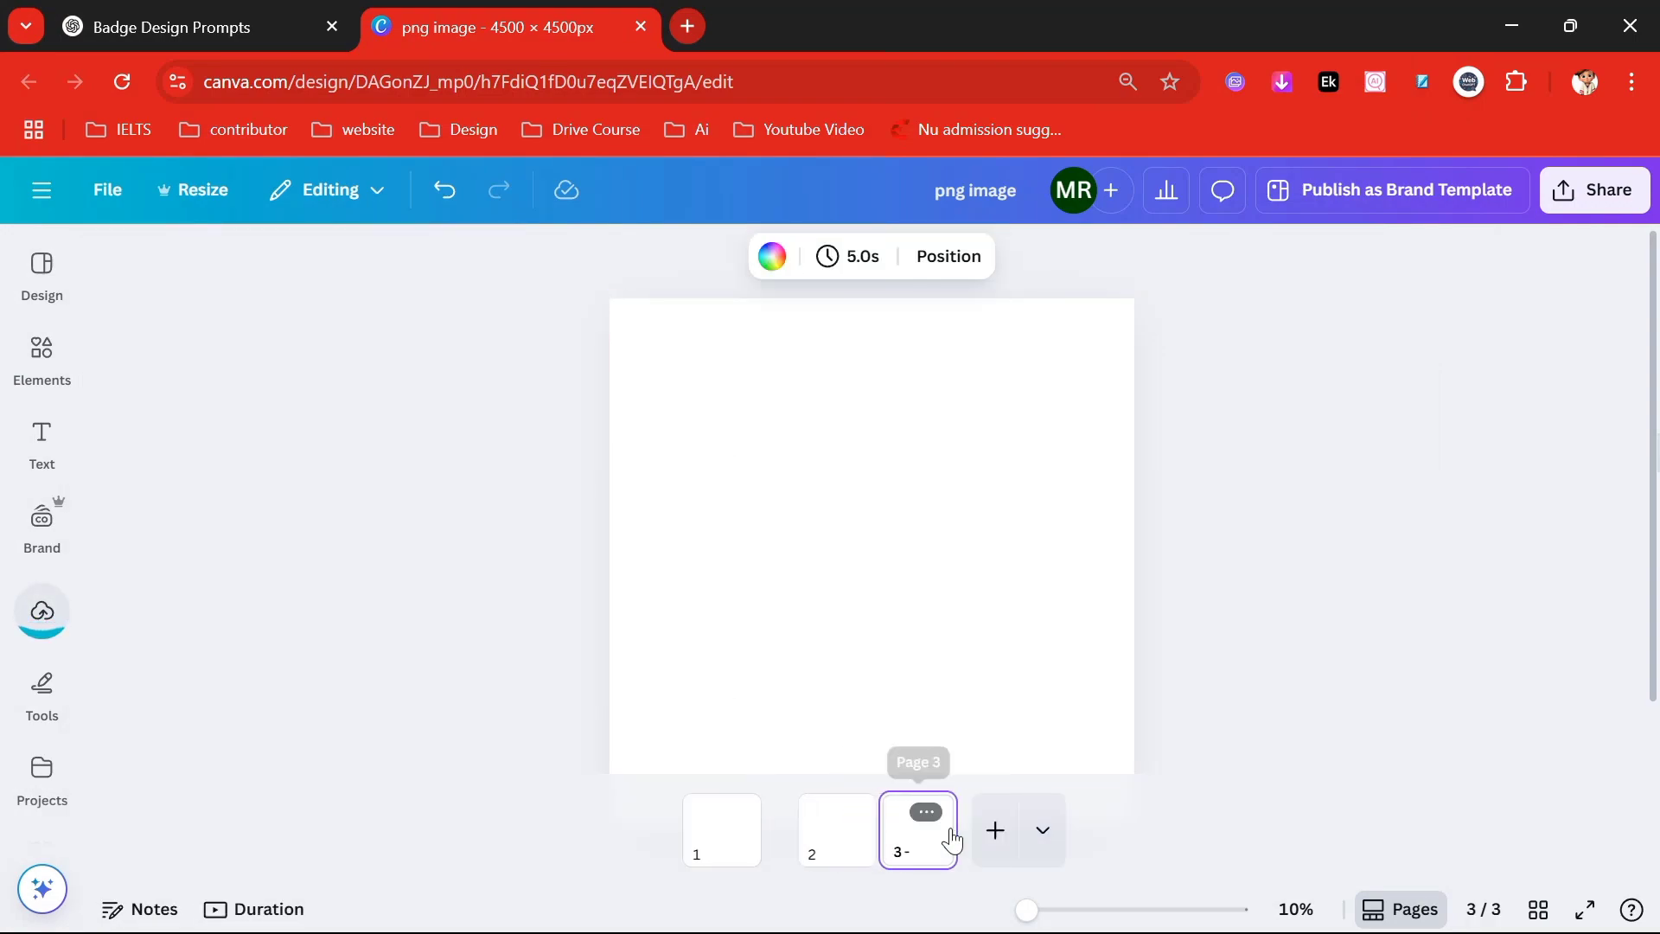
click(995, 831)
click(1044, 831)
click(1141, 830)
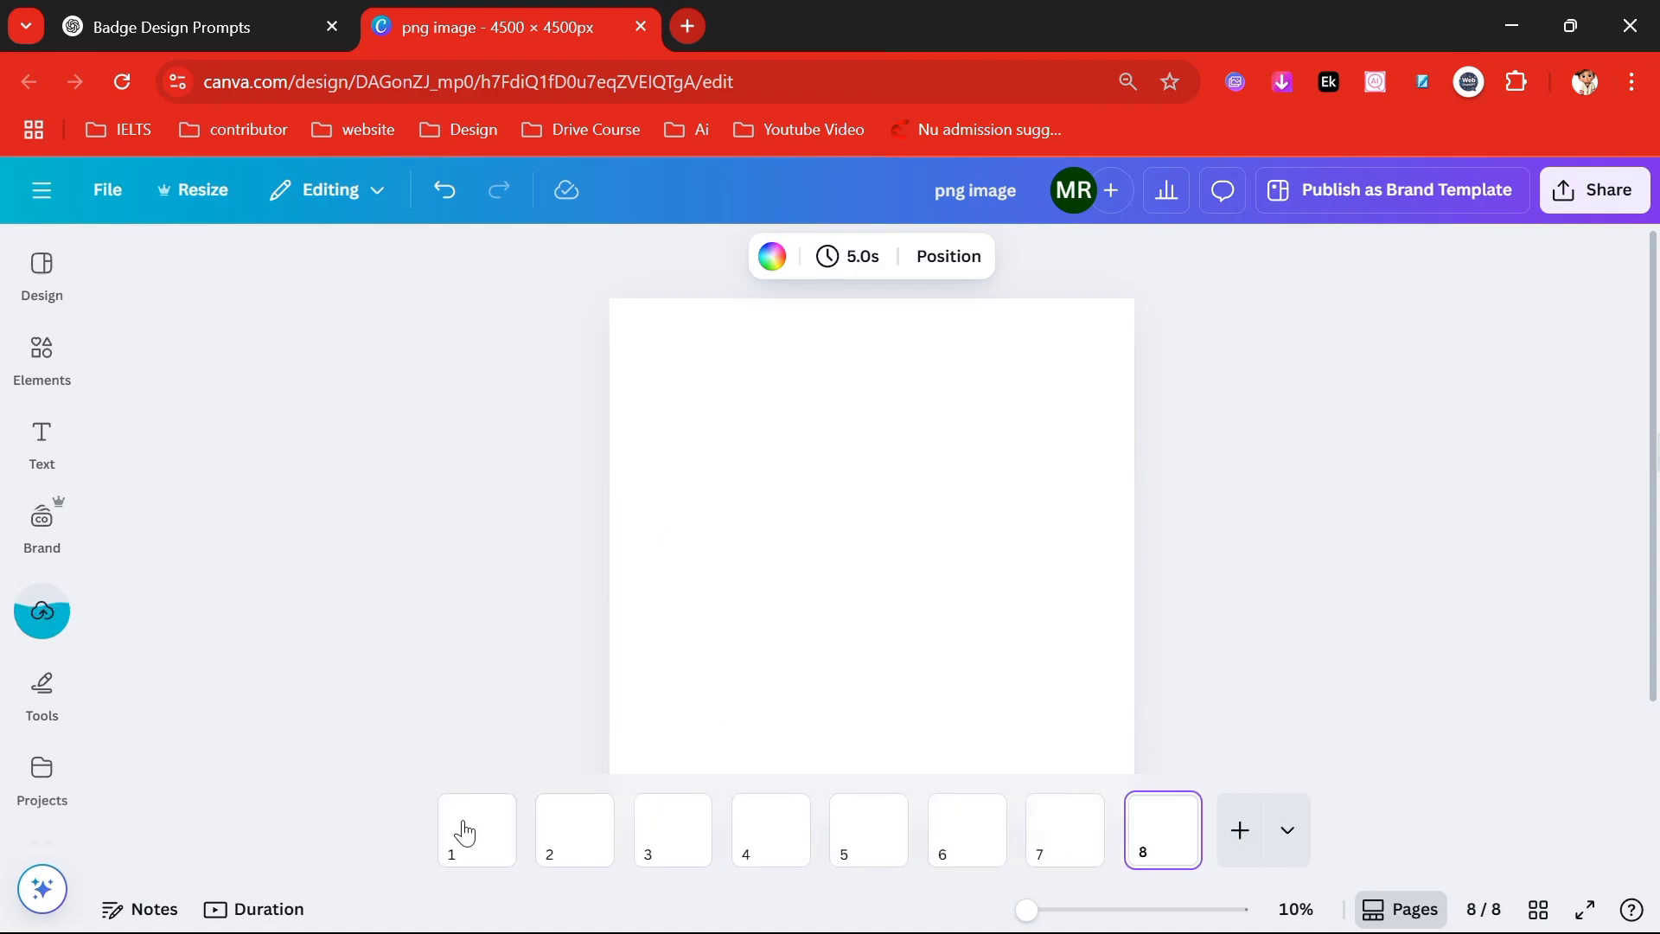
click(477, 831)
click(41, 614)
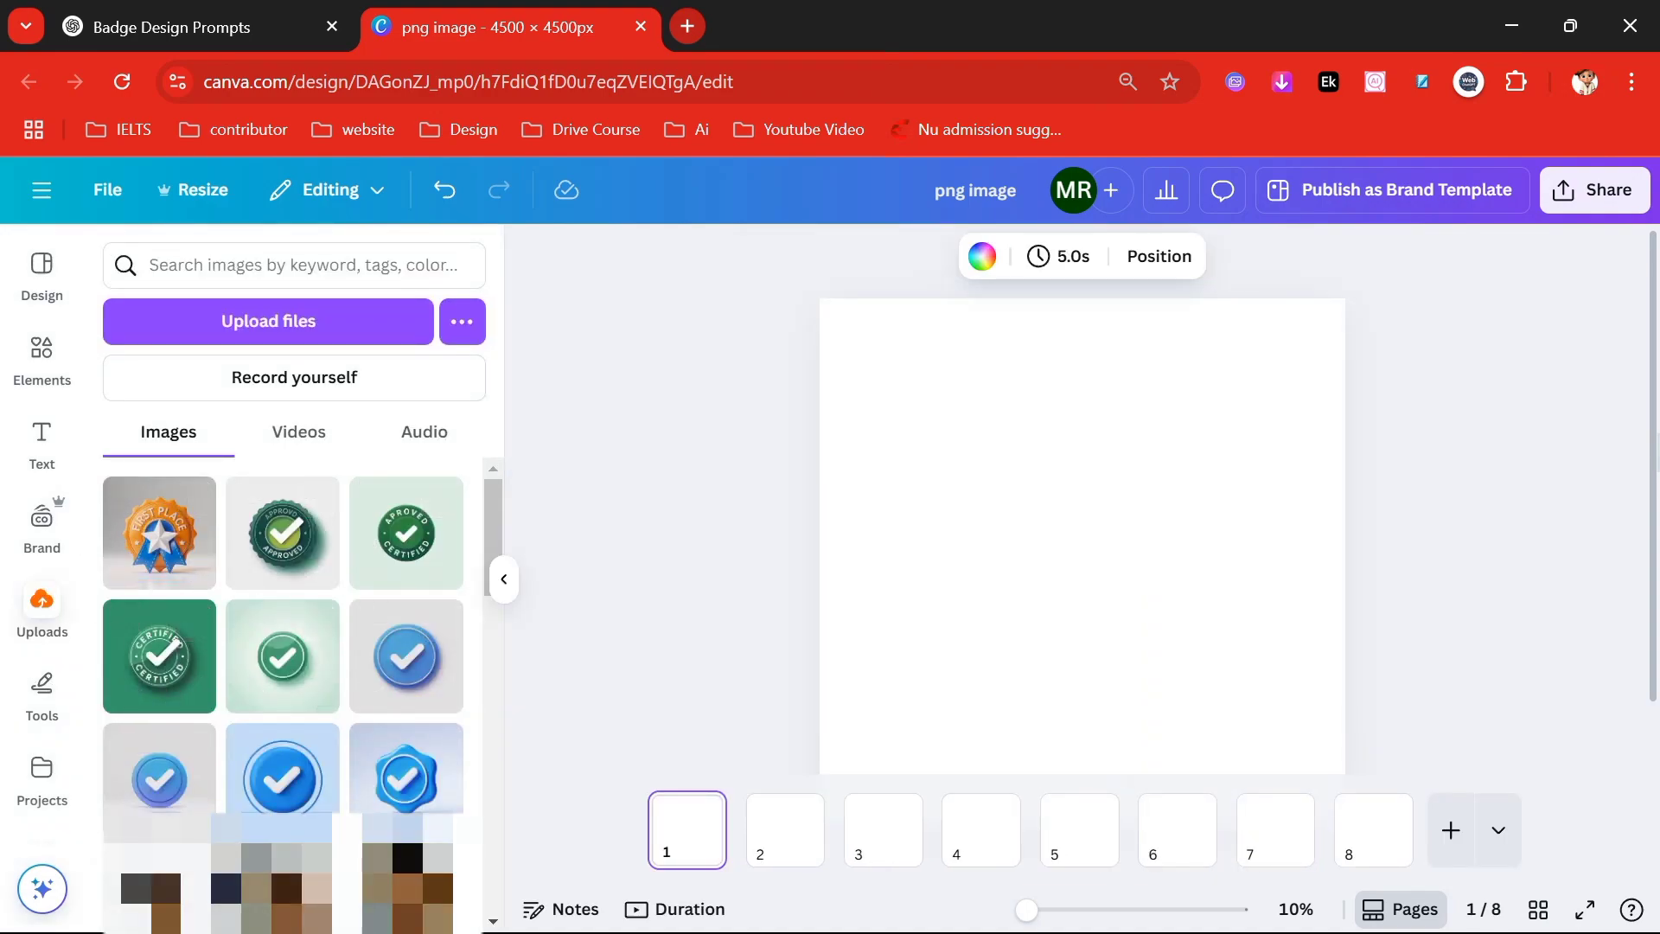
click(1450, 830)
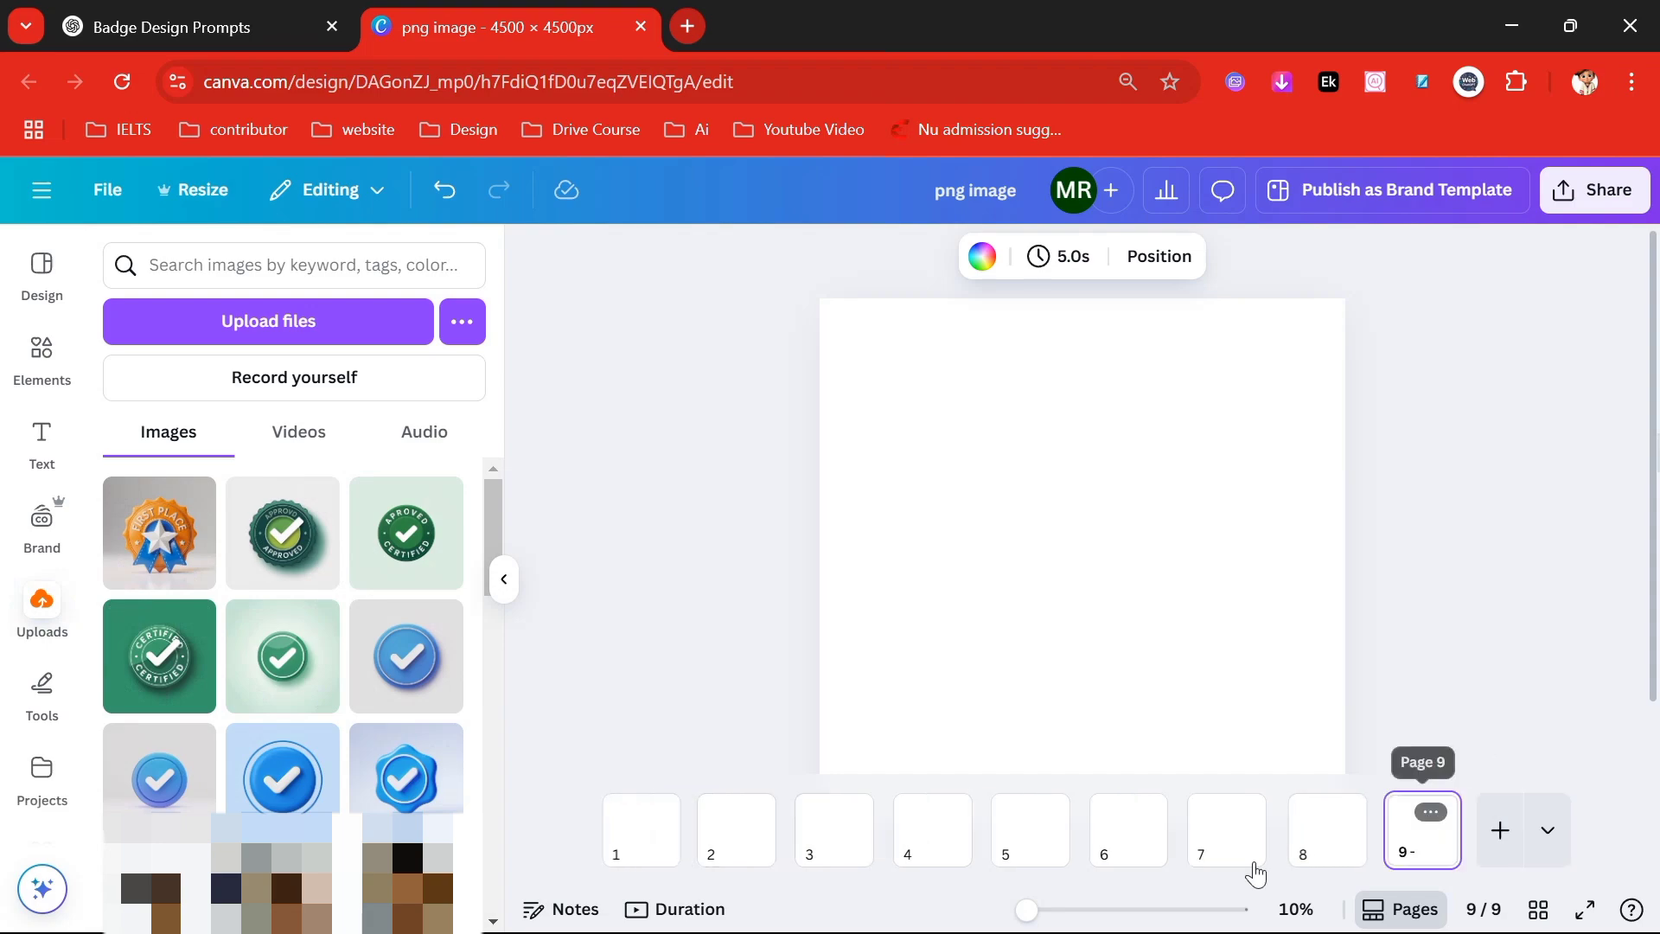
click(654, 844)
mouse_move(407, 778)
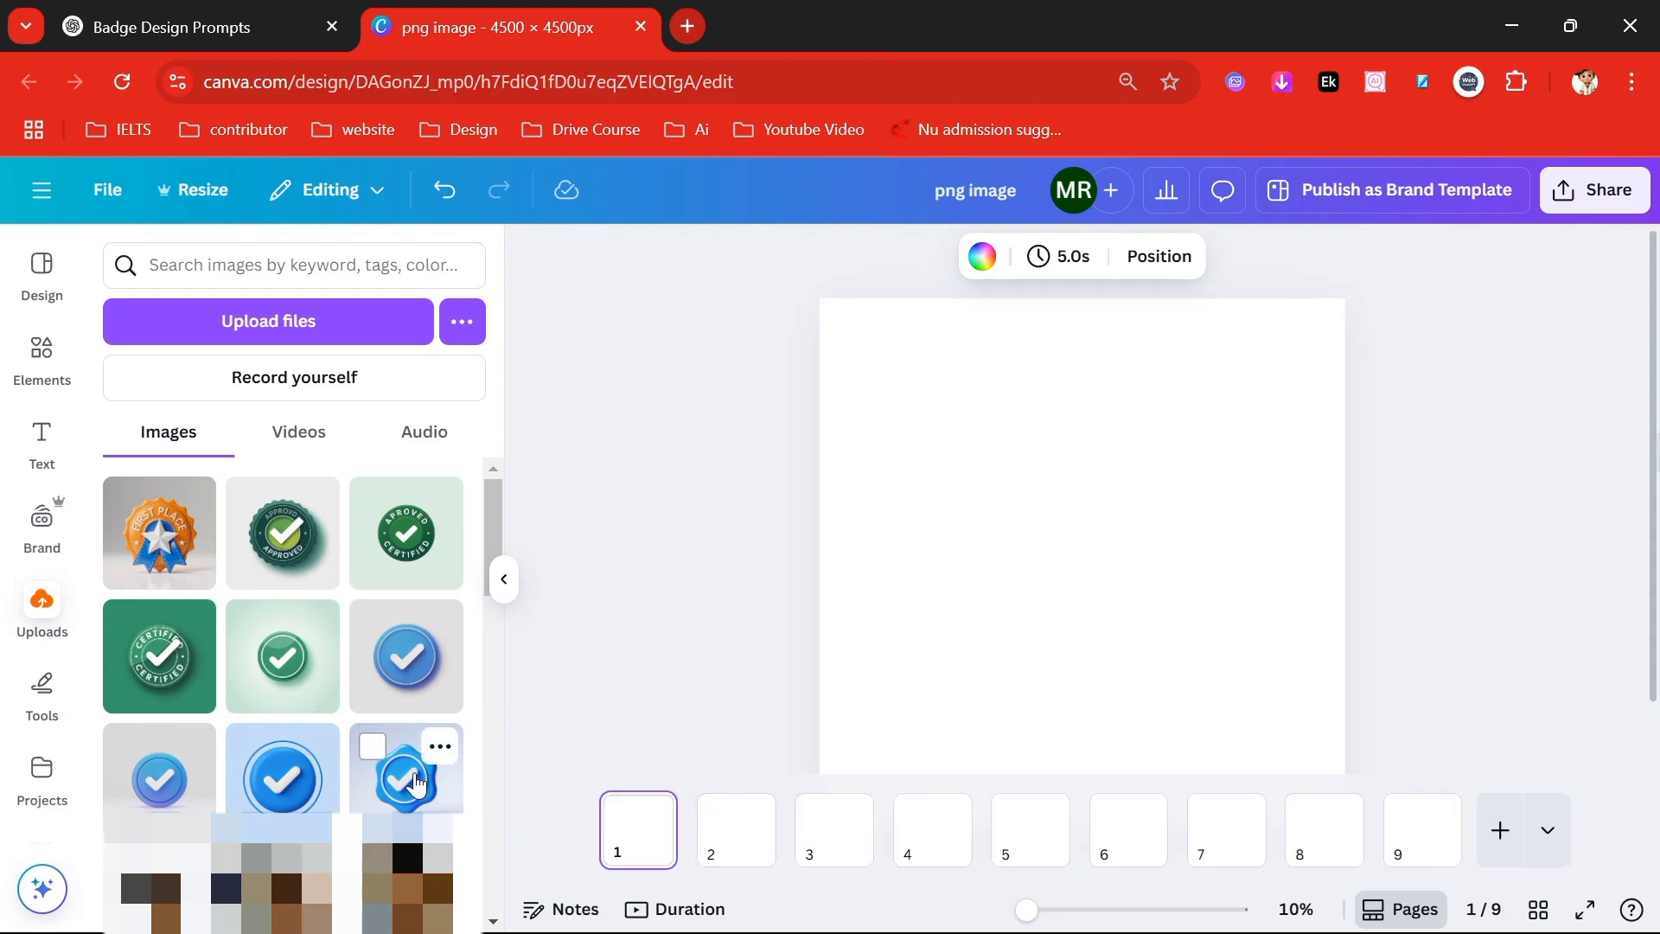
Step: Place the uploaded badge images one per page and switch to the scrolling page view
click(736, 830)
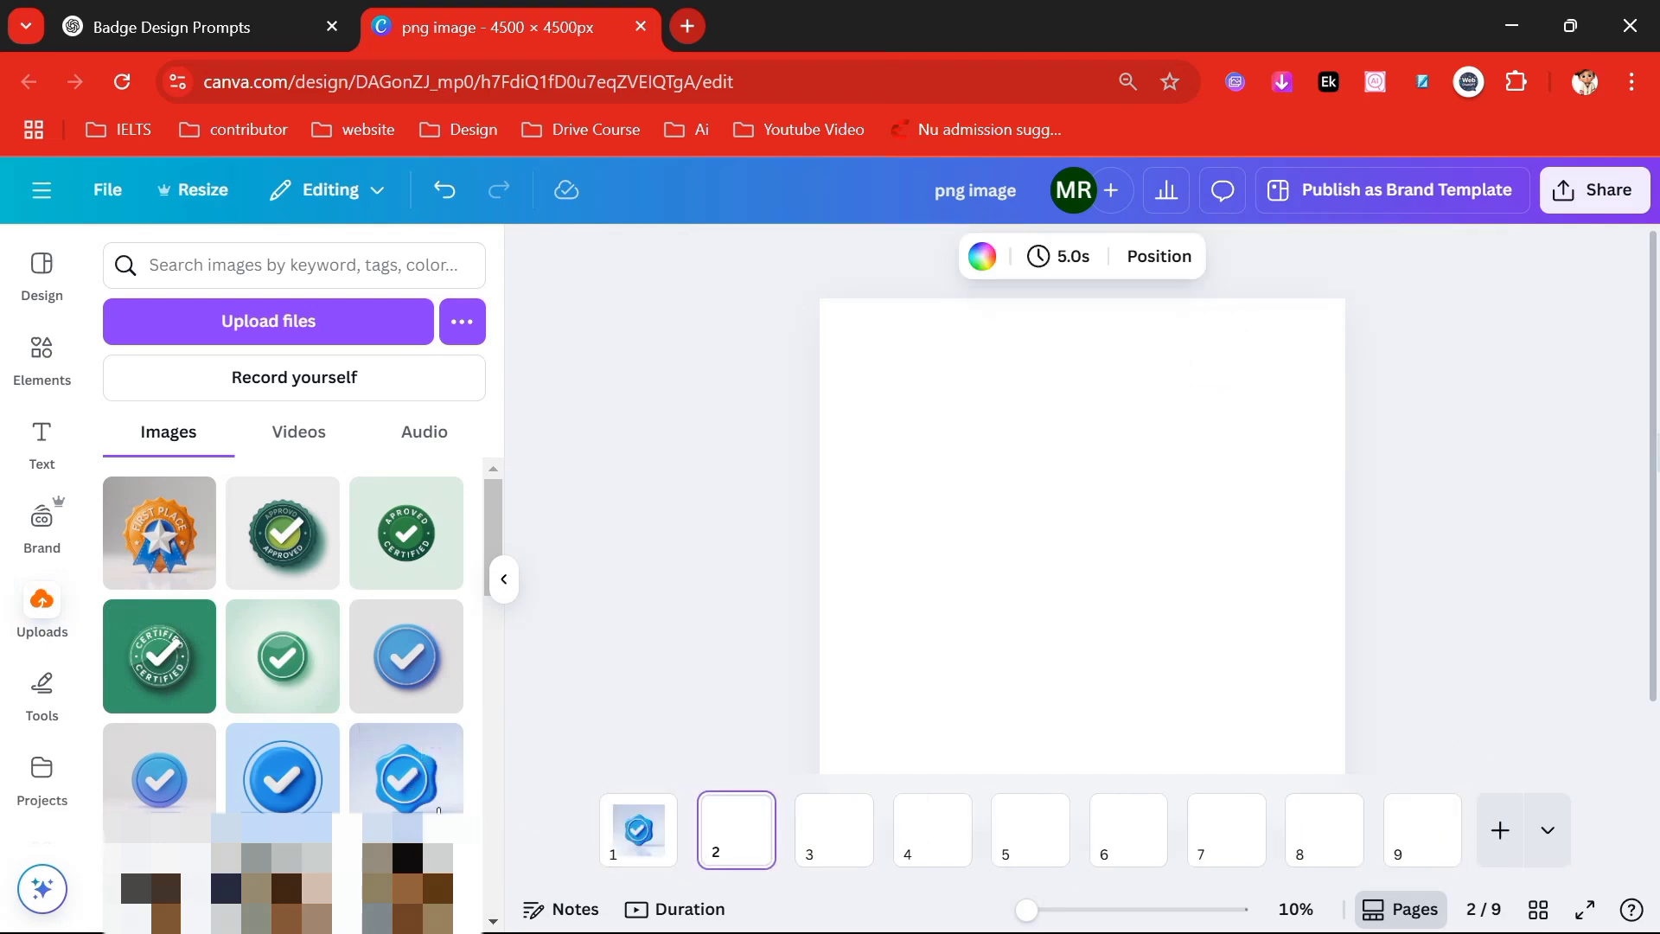
key(ctrl+v)
click(834, 831)
key(ctrl+v)
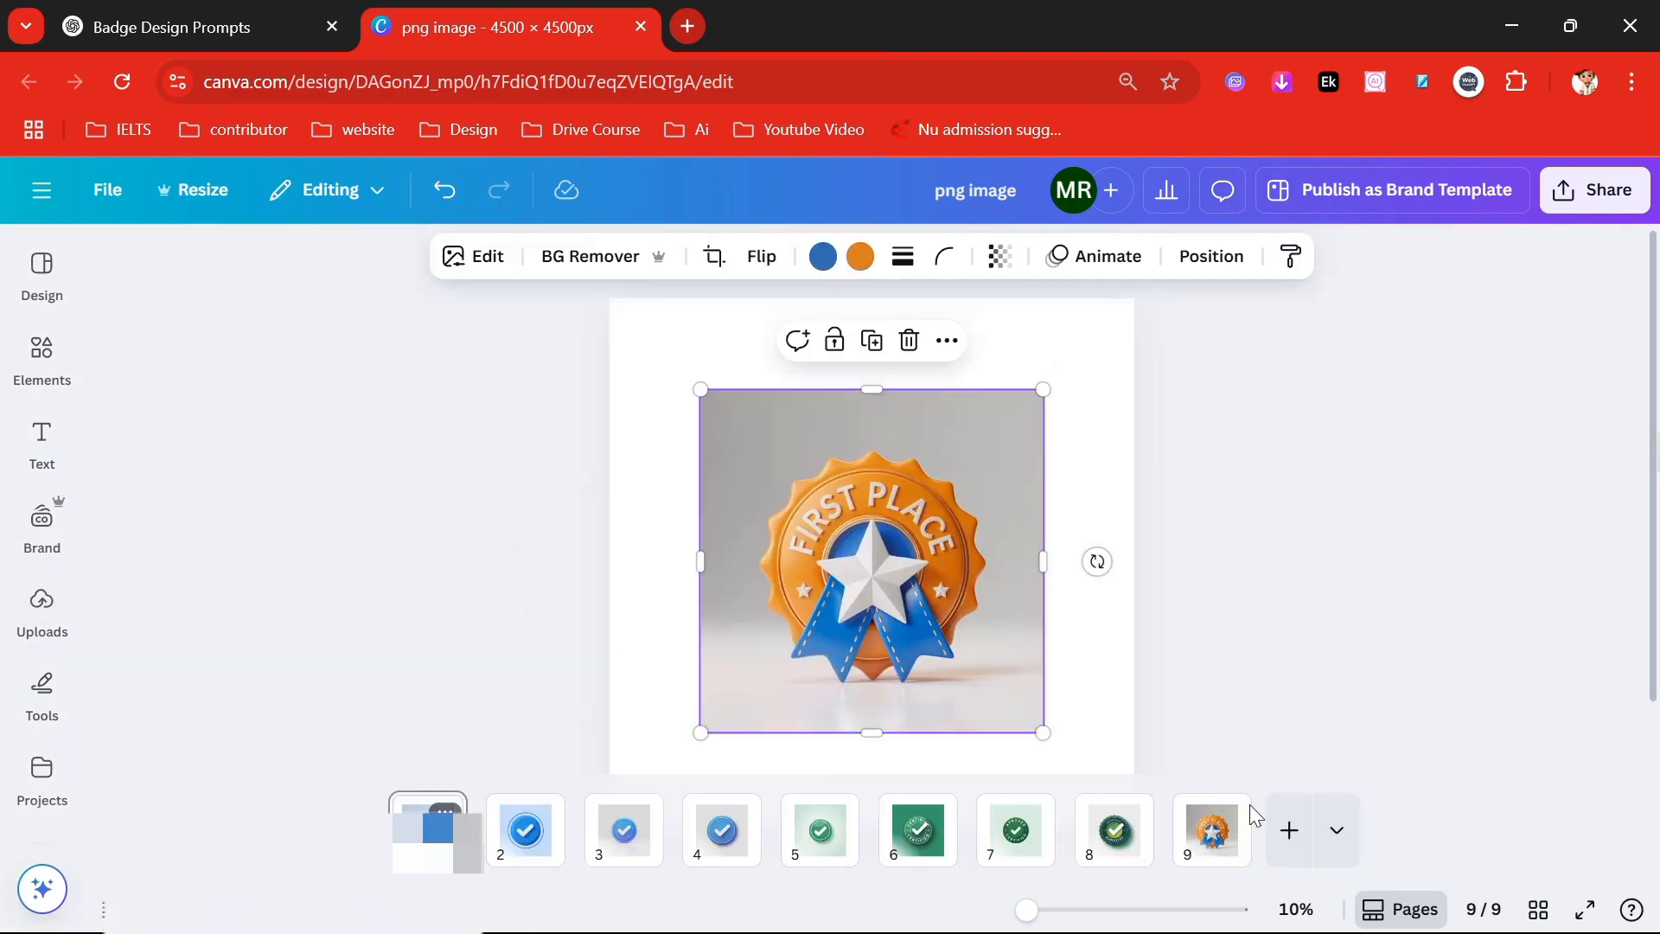
click(1336, 831)
click(428, 836)
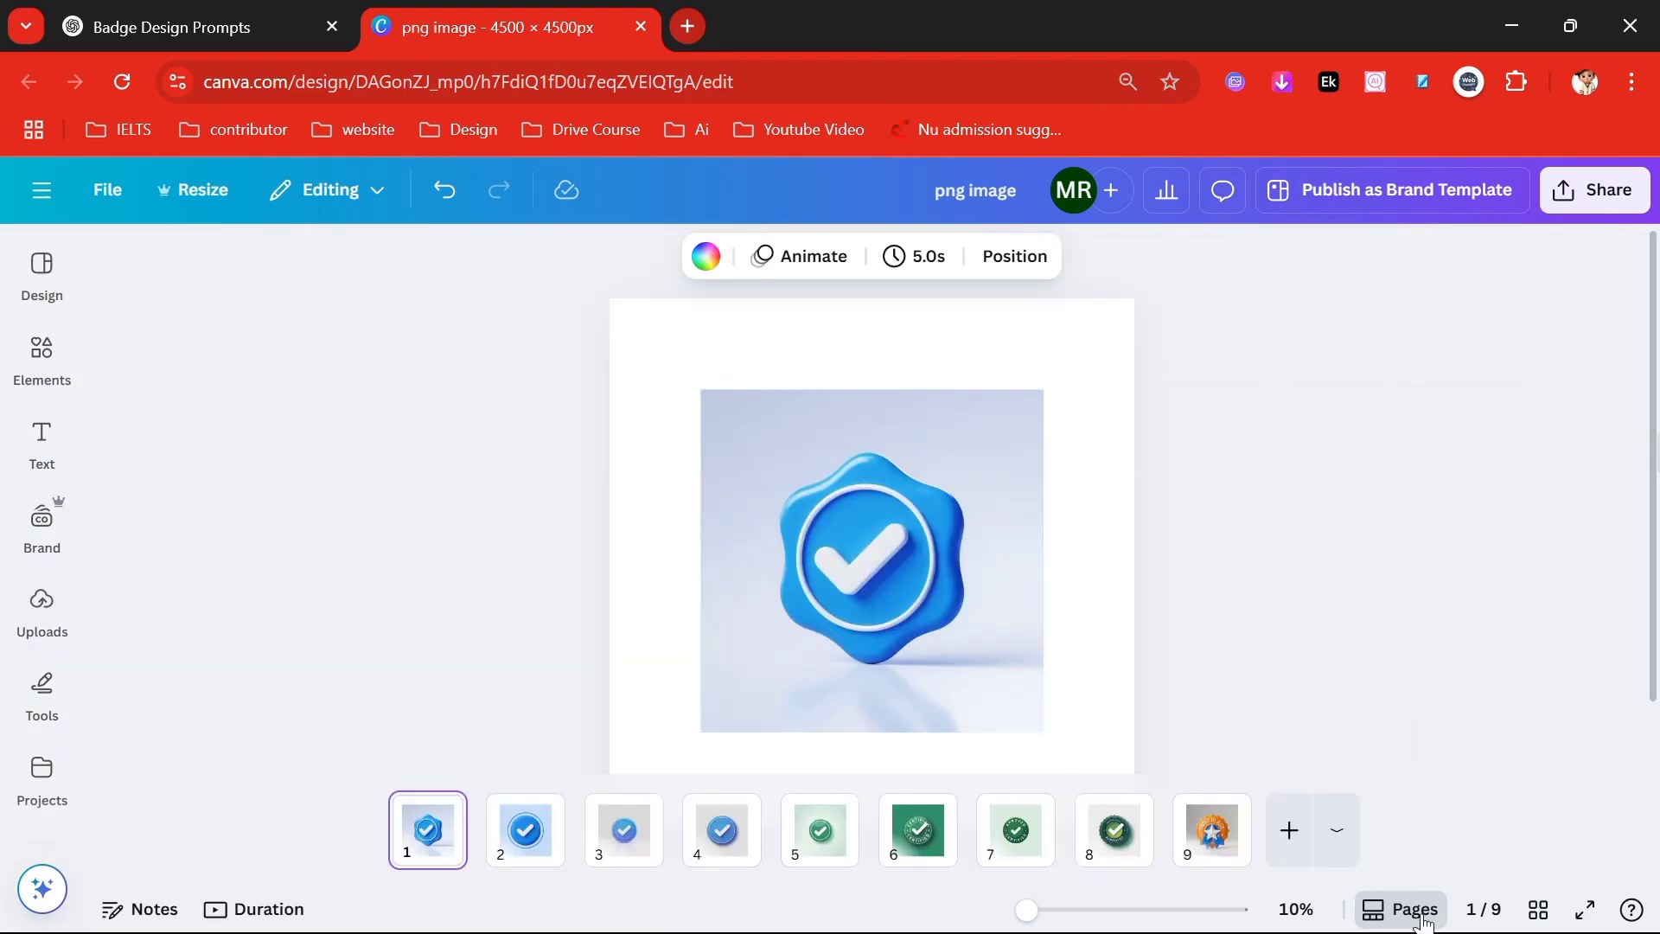
Step: Remove the blue checkmark badge's background on page 1 and enlarge it to fill the page
click(1415, 908)
click(966, 565)
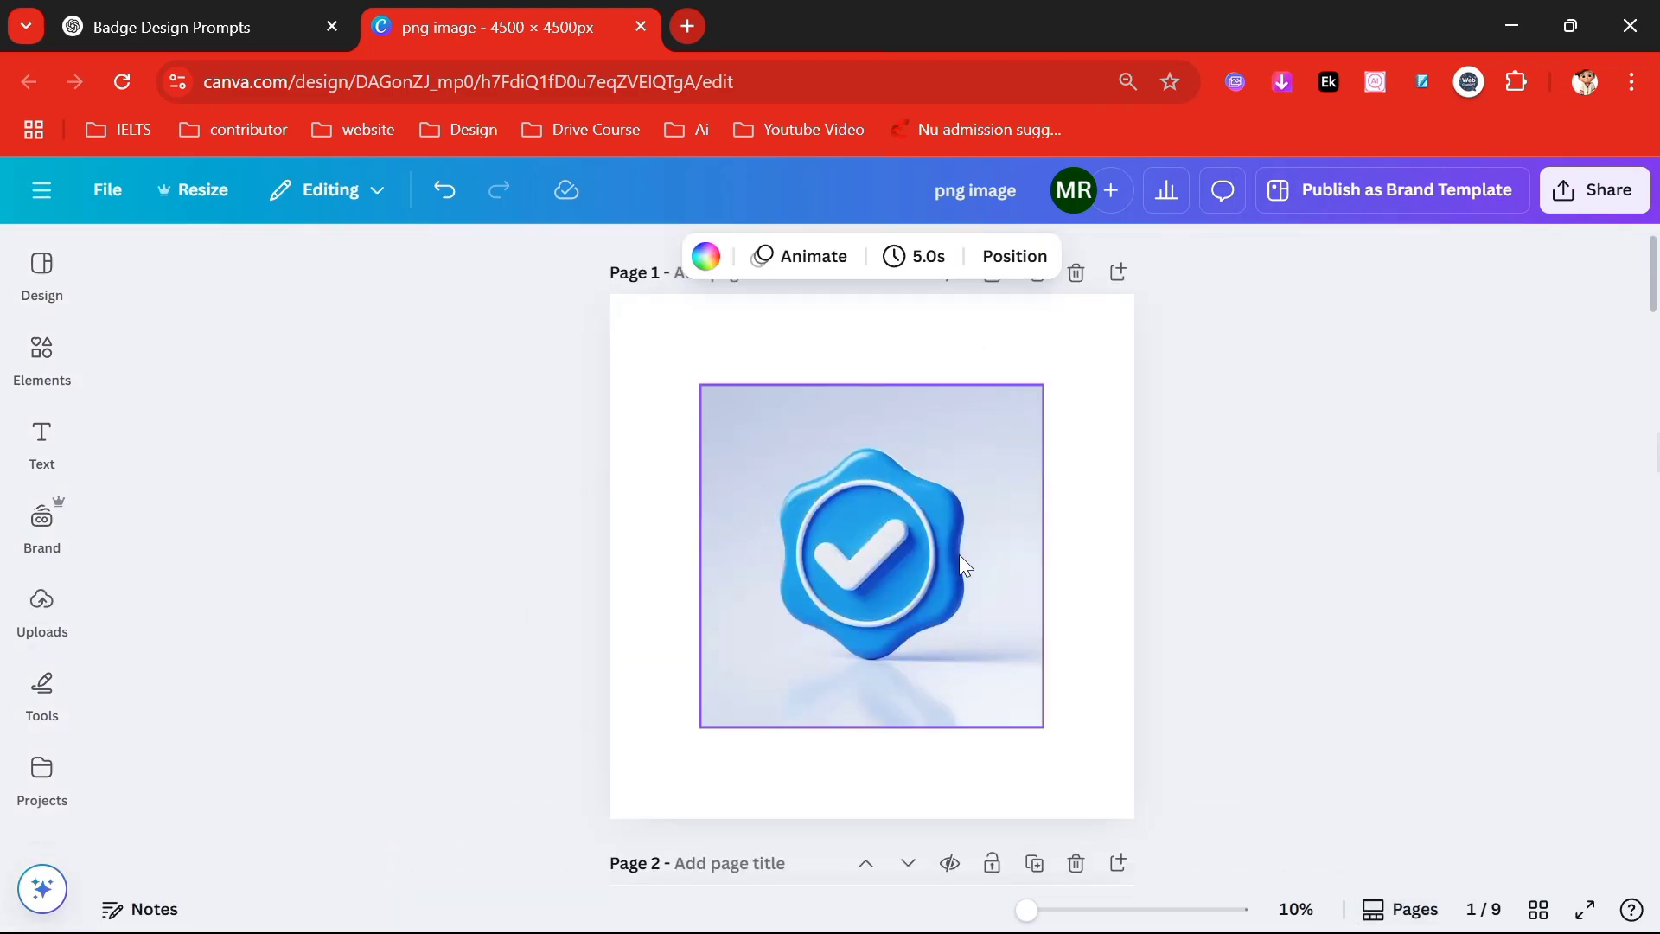
drag(923, 549, 834, 456)
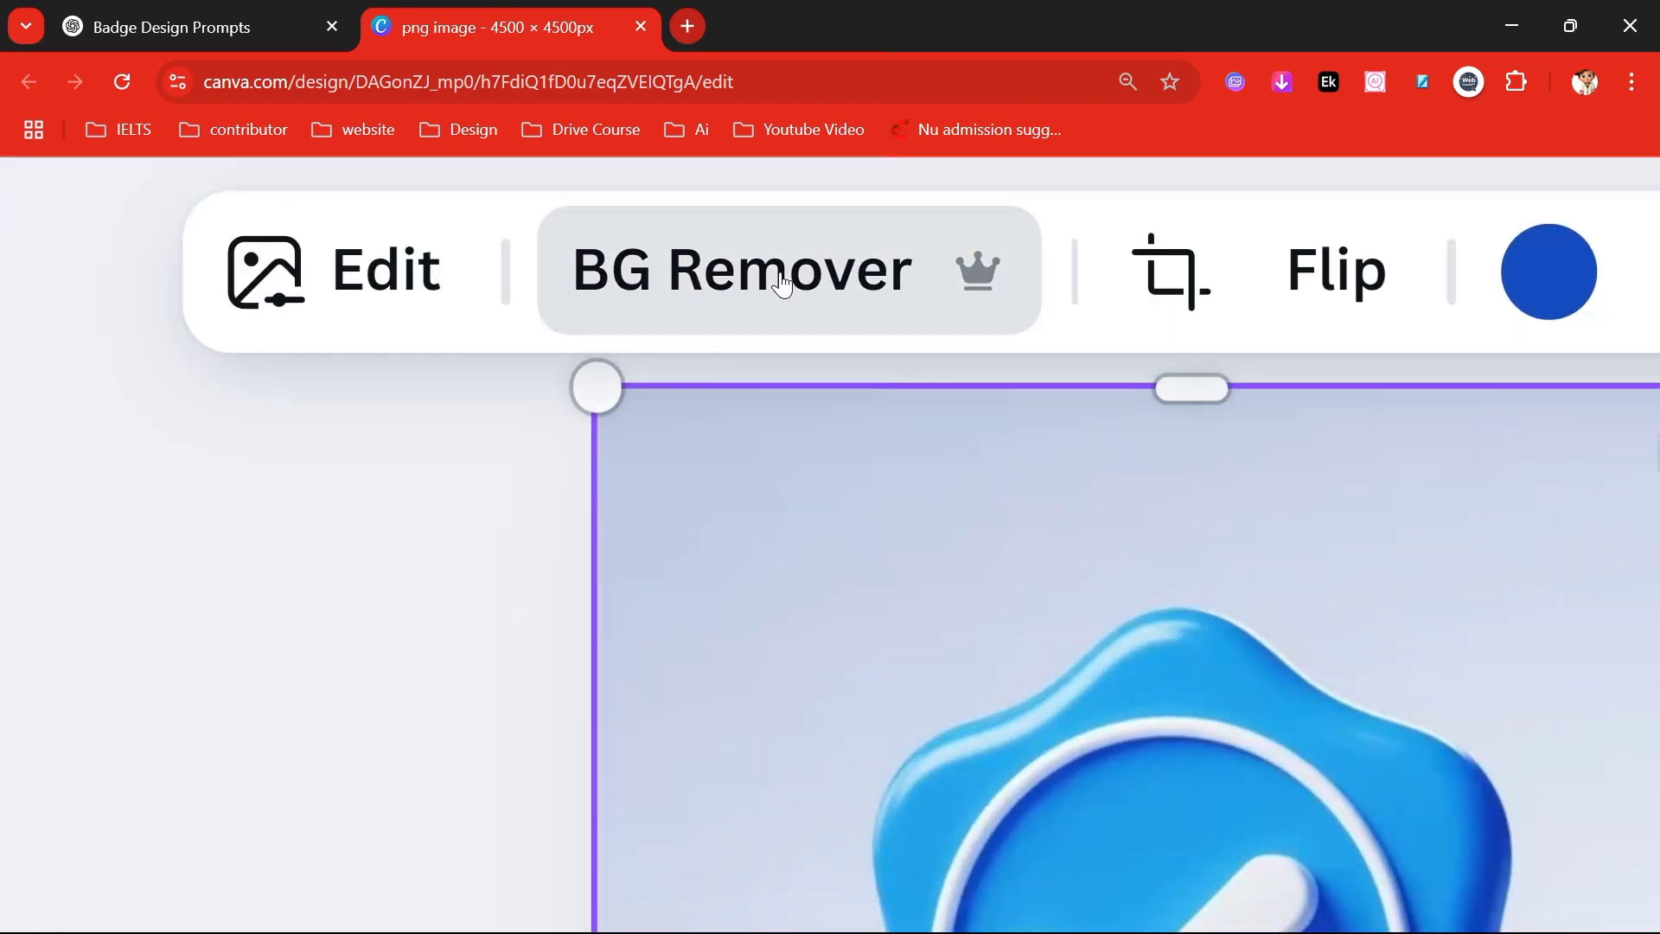
click(783, 282)
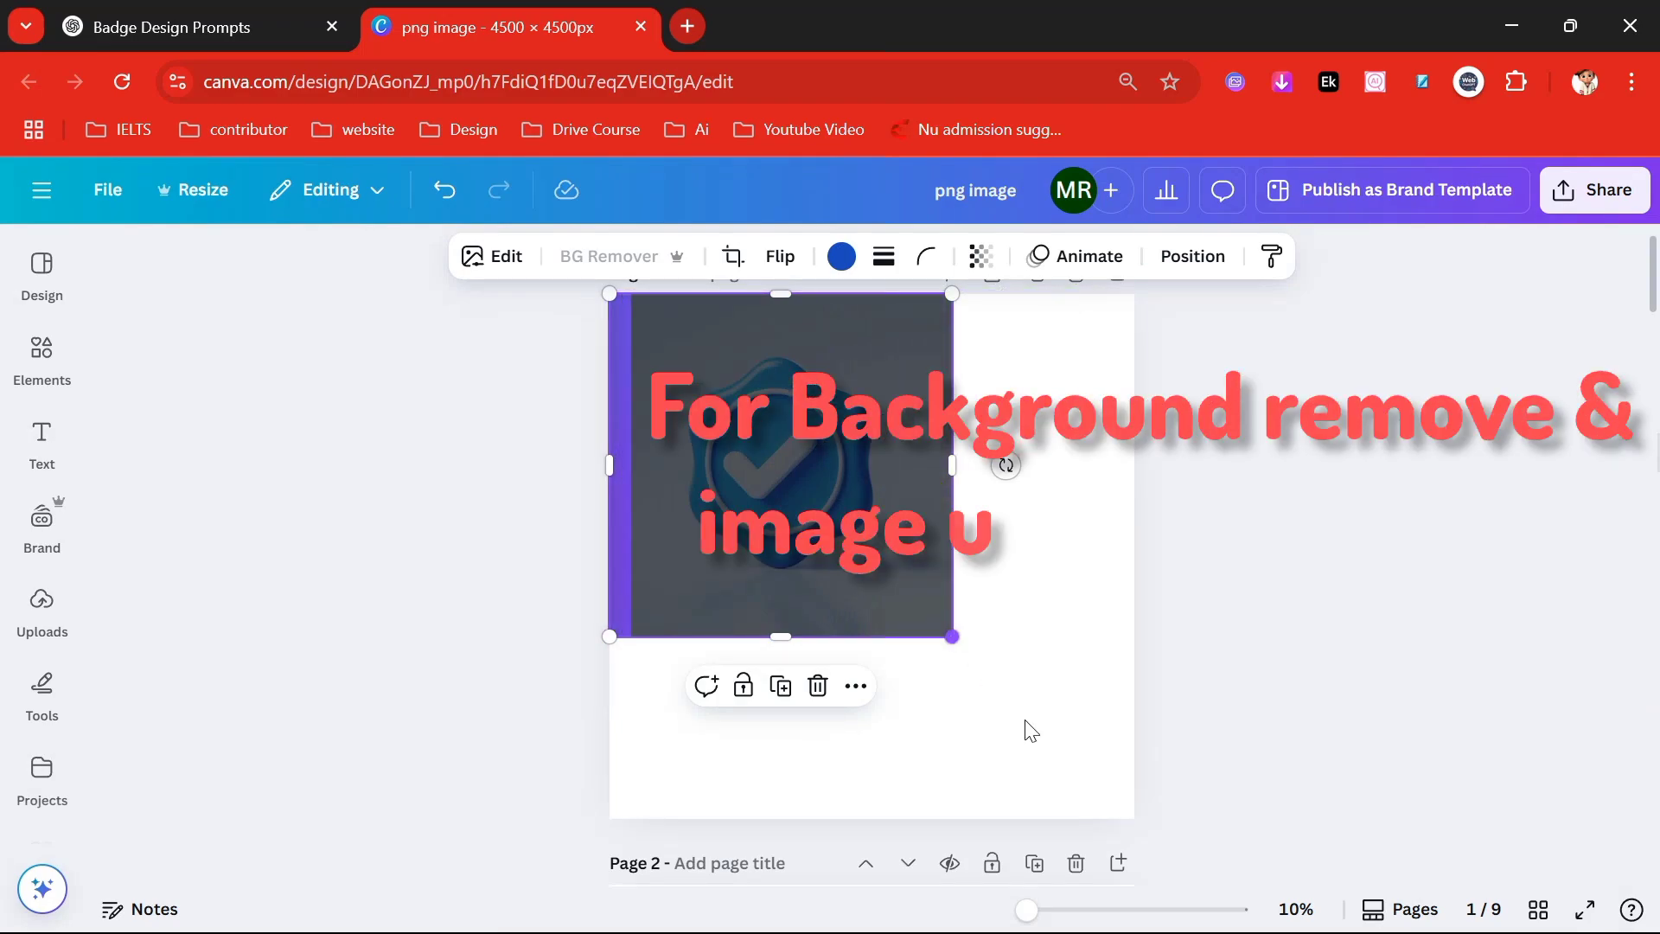
mouse_move(958, 640)
mouse_down()
mouse_move(1151, 835)
mouse_move(1139, 819)
mouse_up()
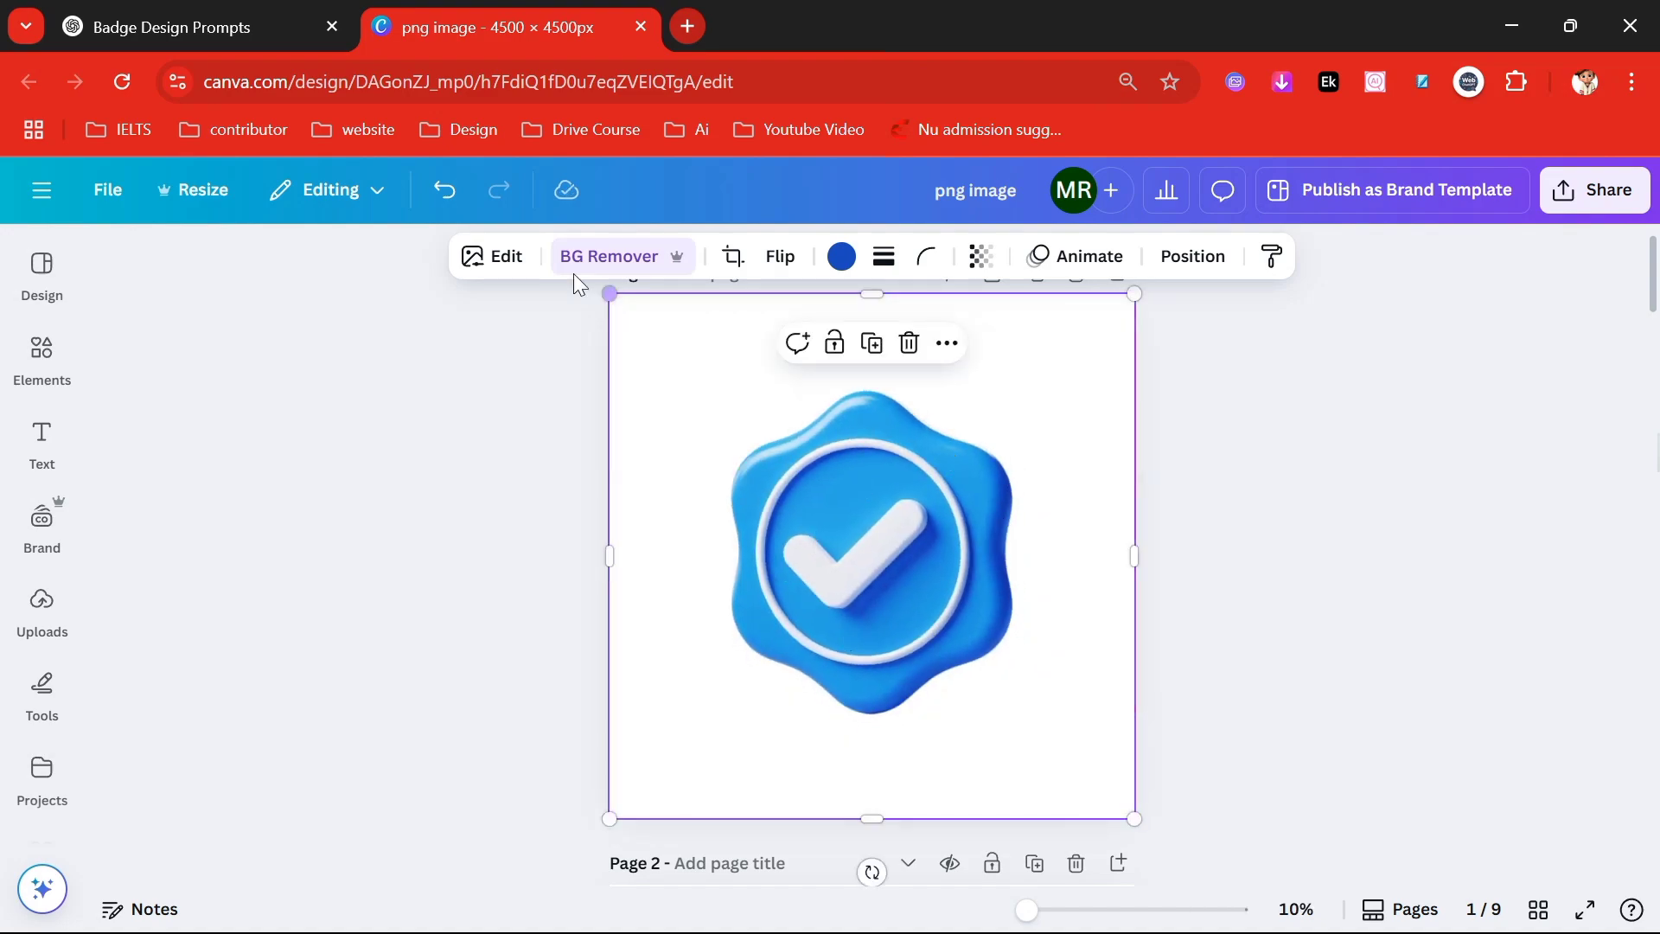
Step: Run the Image Upscaler app on the blue checkmark badge at 4x resolution
click(499, 261)
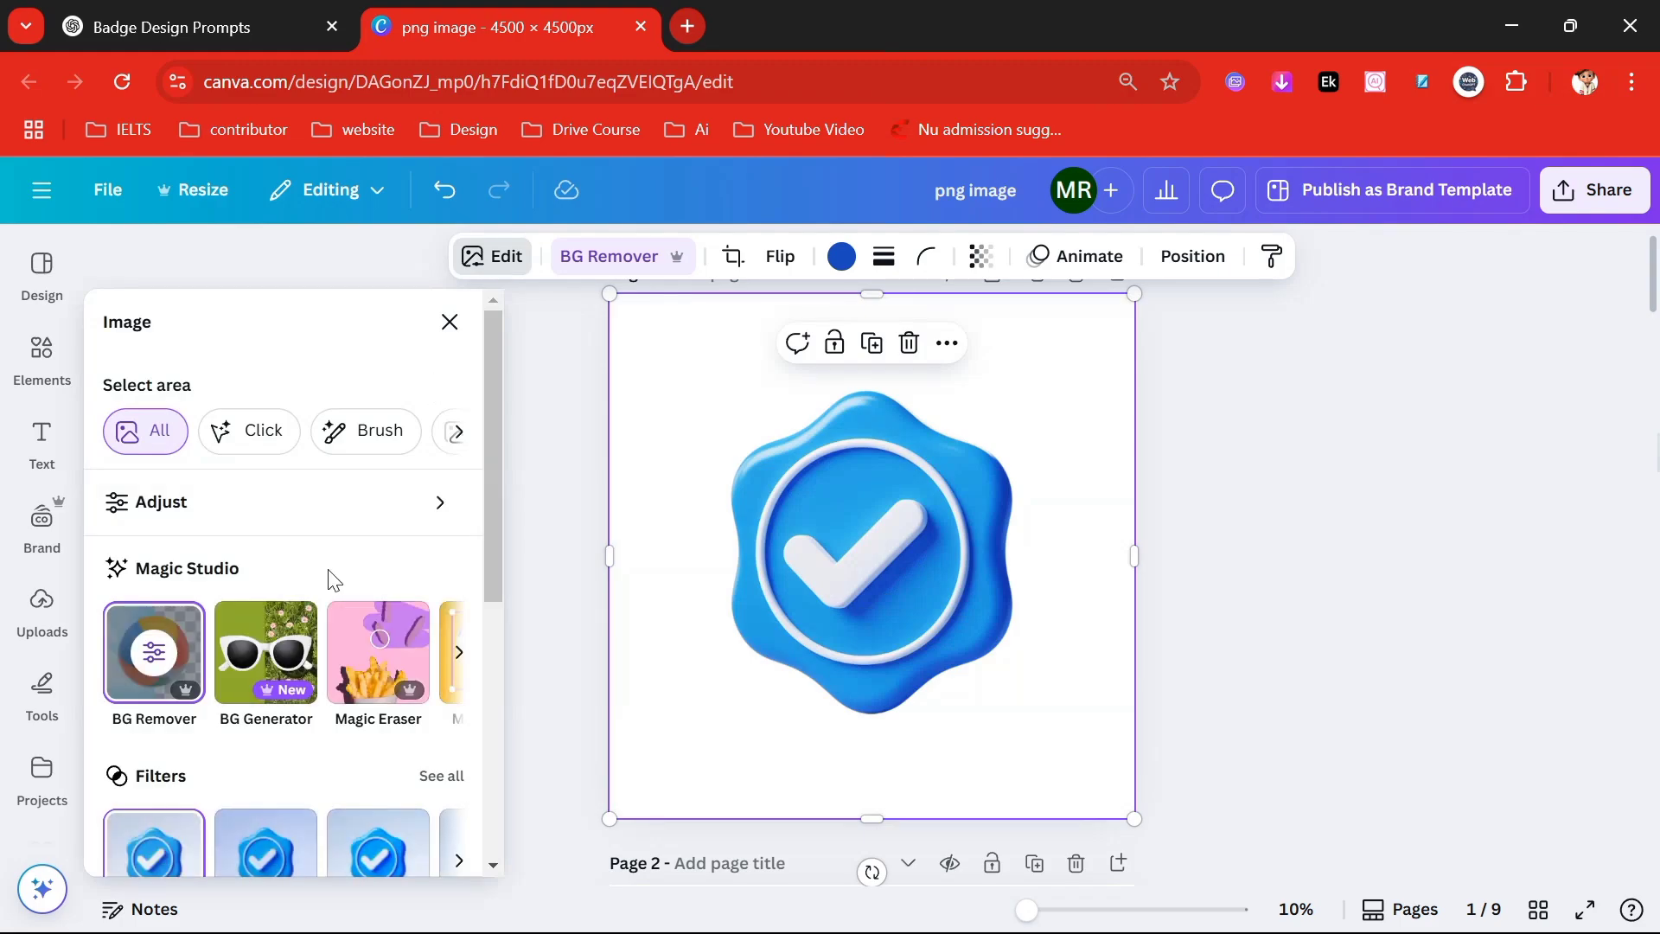
scroll(332, 576, down, 5)
scroll(331, 577, up, 2)
scroll(332, 577, down, 2)
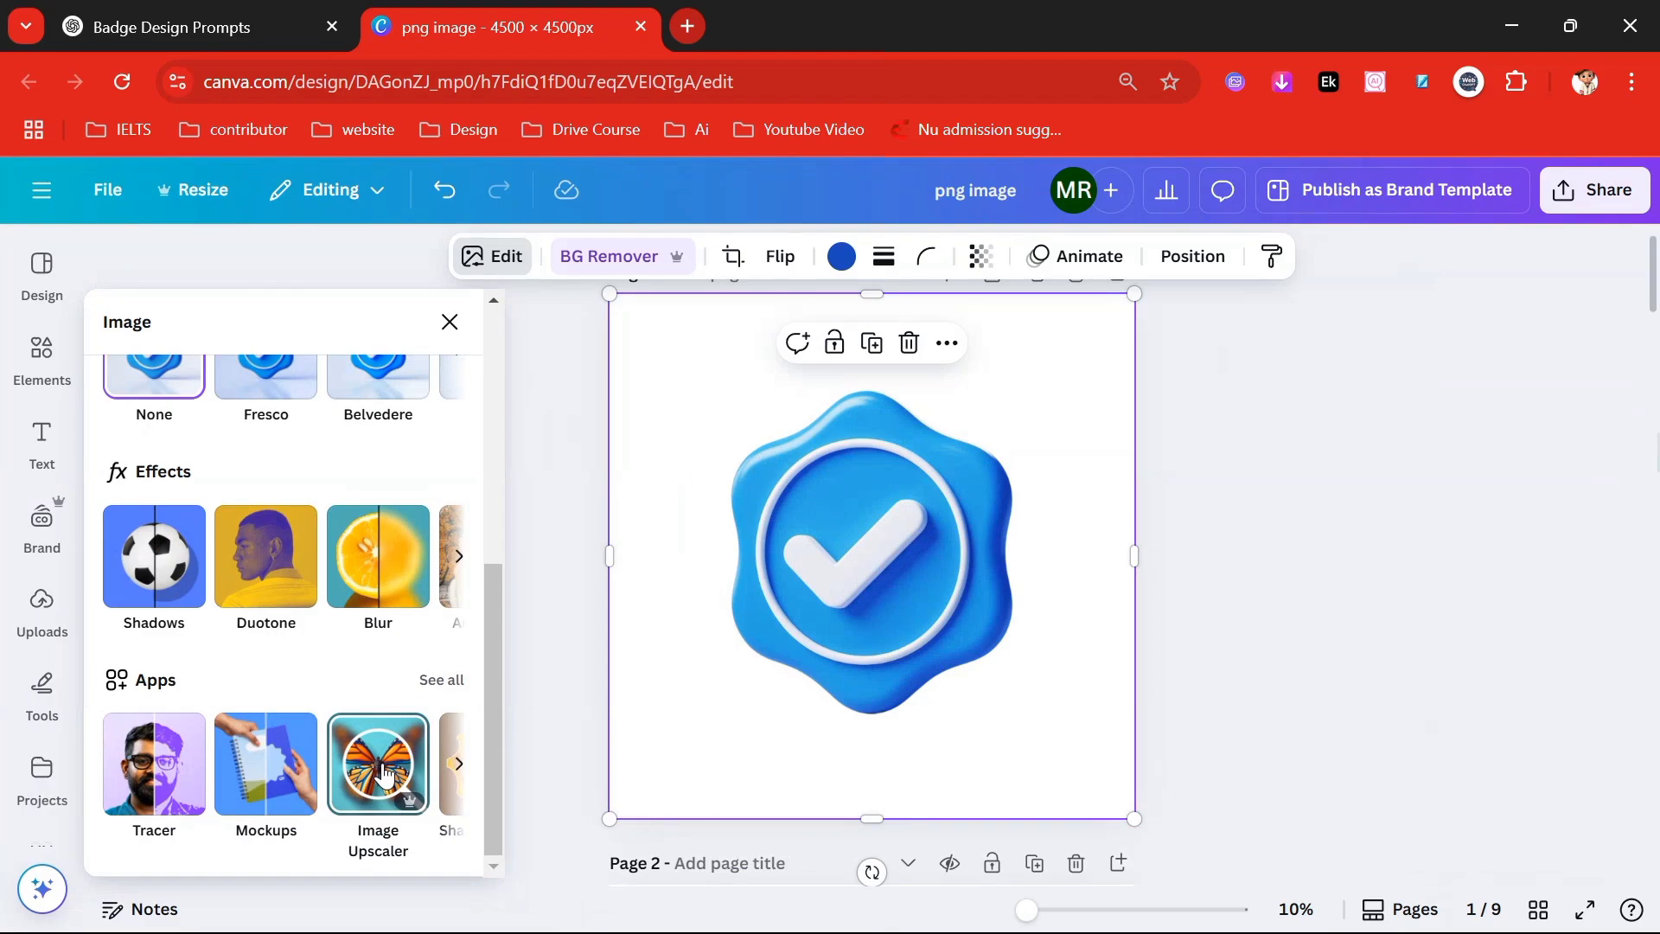
click(385, 768)
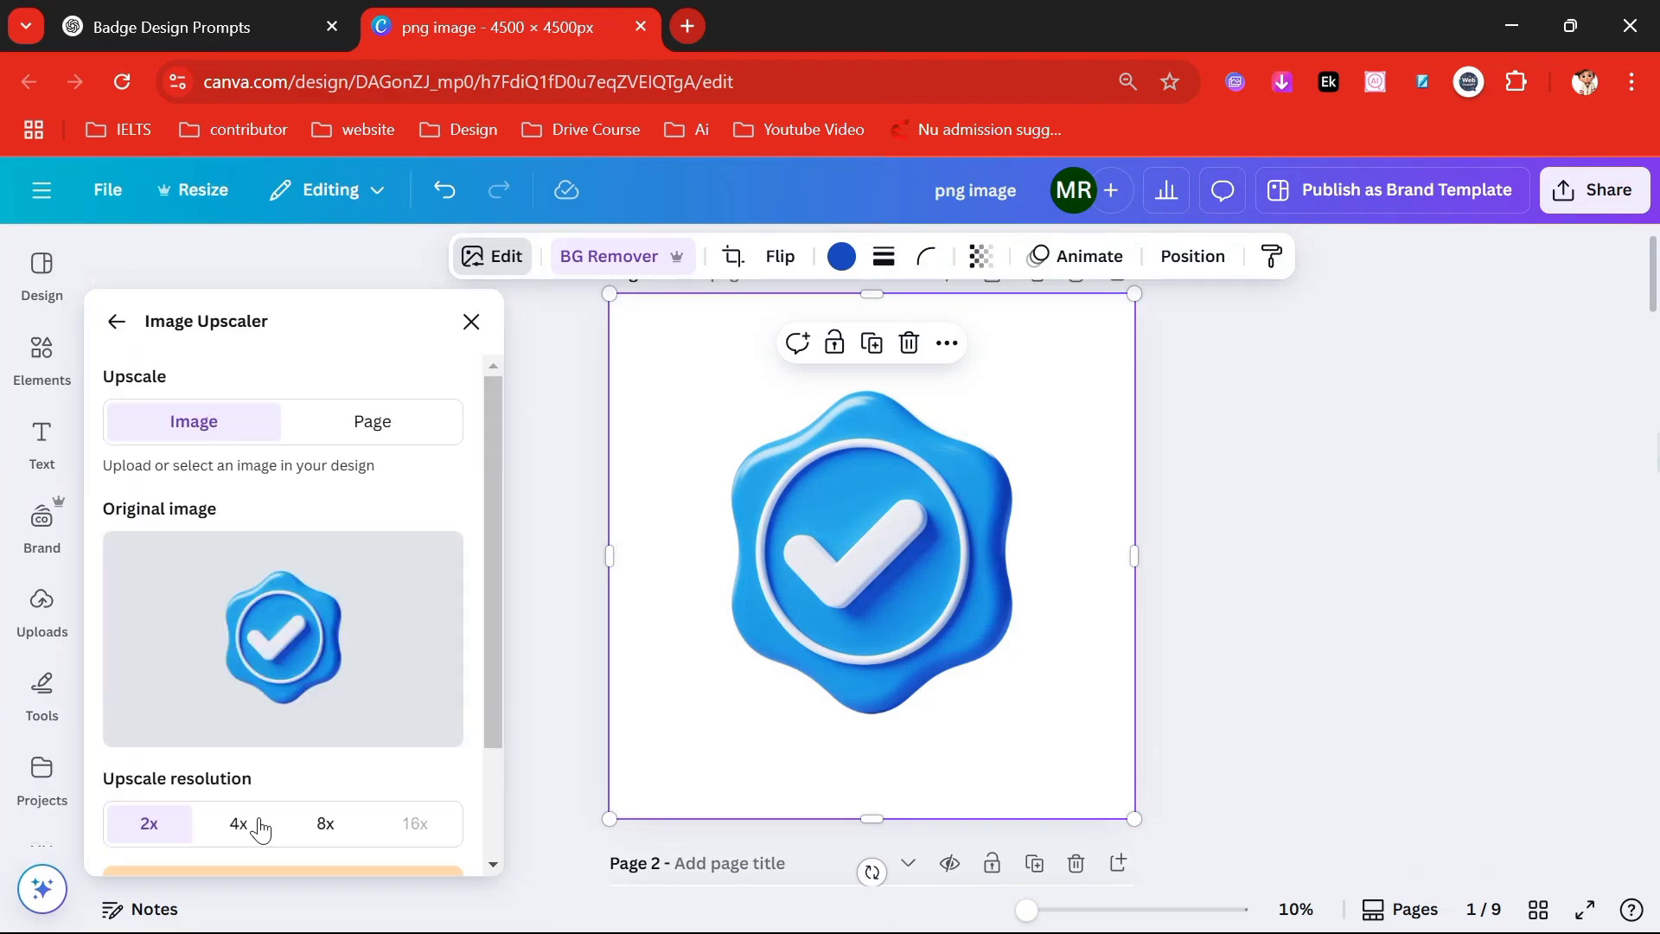
click(238, 823)
scroll(412, 682, down, 3)
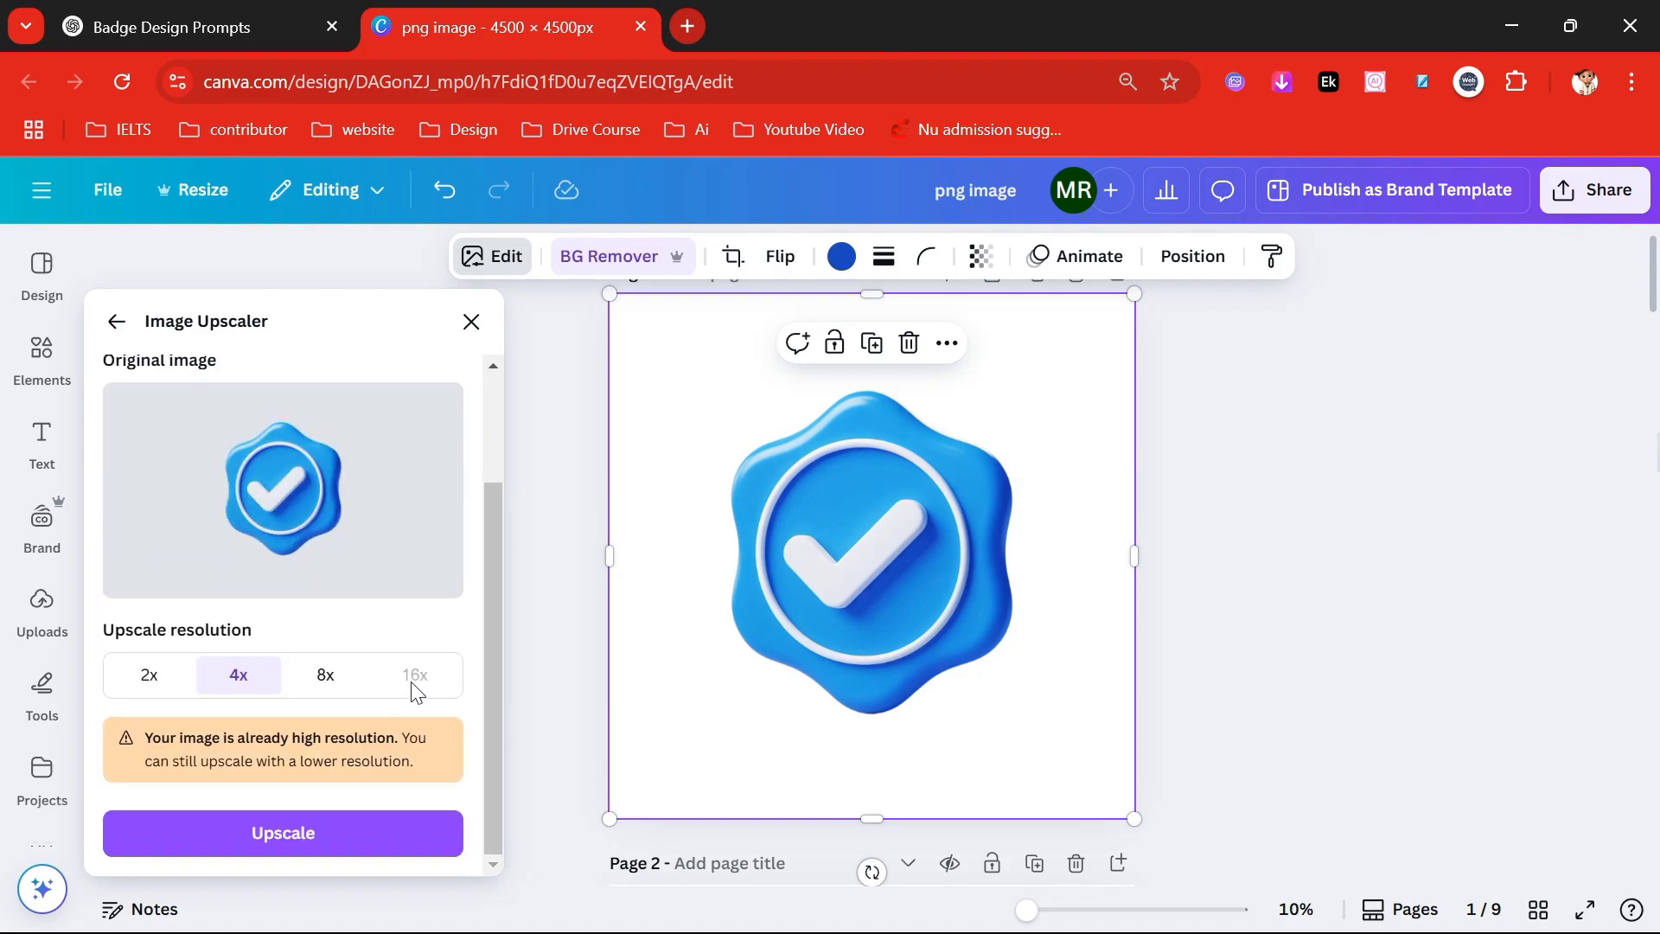
click(298, 833)
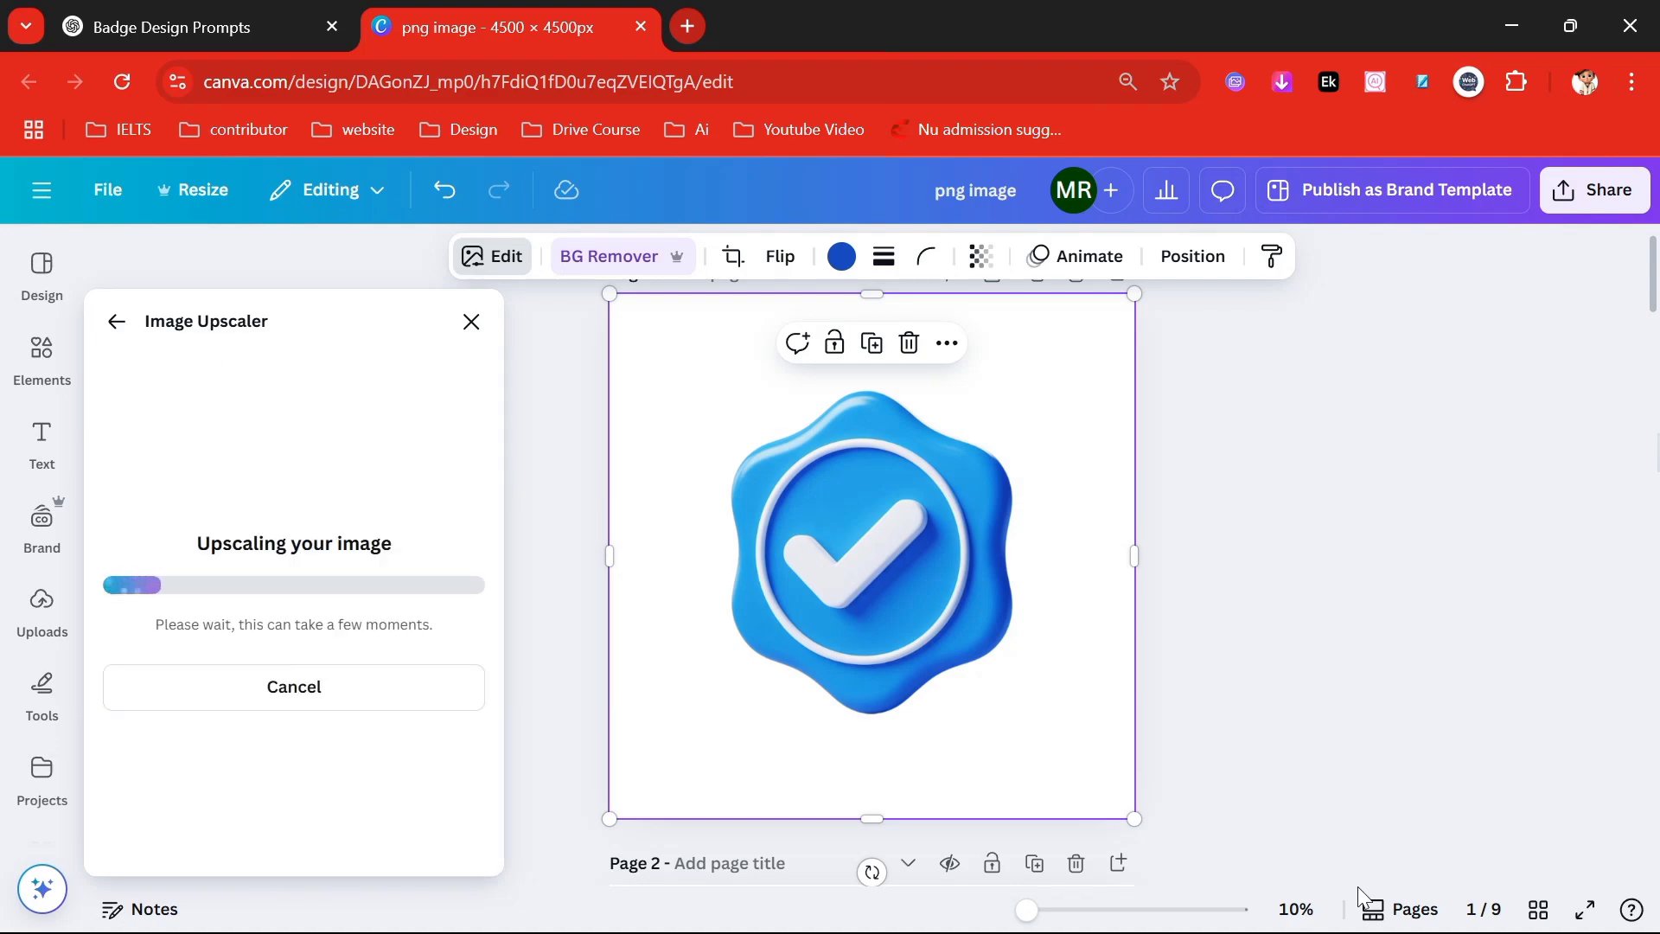
Step: Show the page thumbnails again and zoom the browser page out to 80%
click(1401, 909)
click(1631, 82)
click(1458, 671)
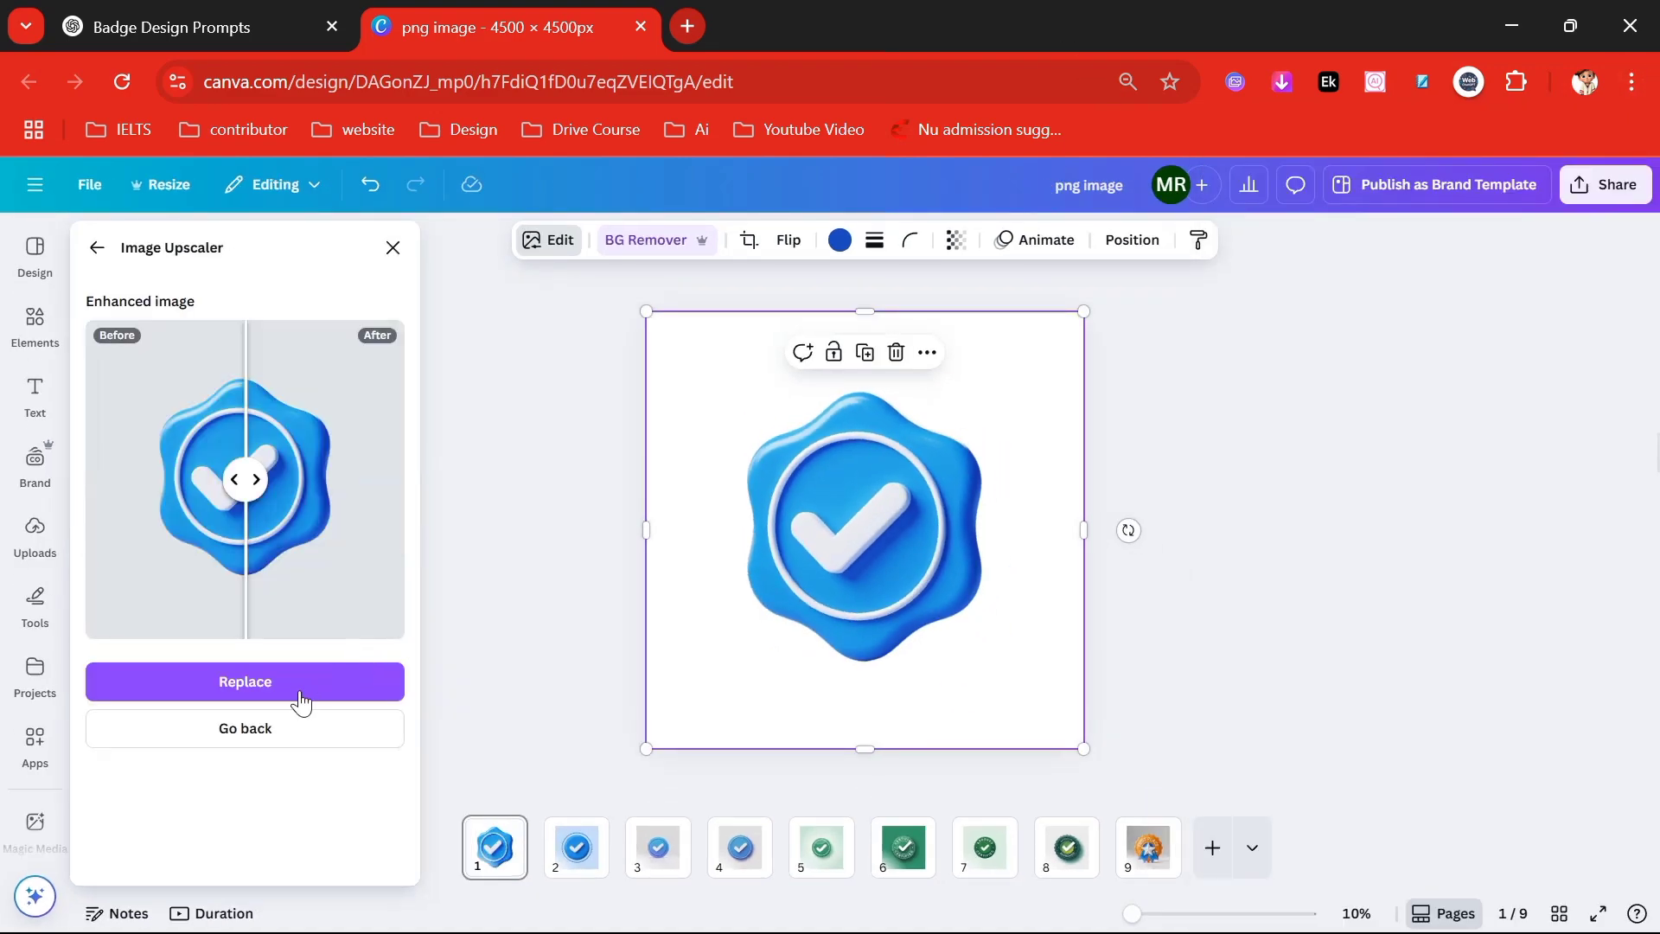
Step: Replace the badge with its upscaled version and step back through the seven badge pages
click(402, 674)
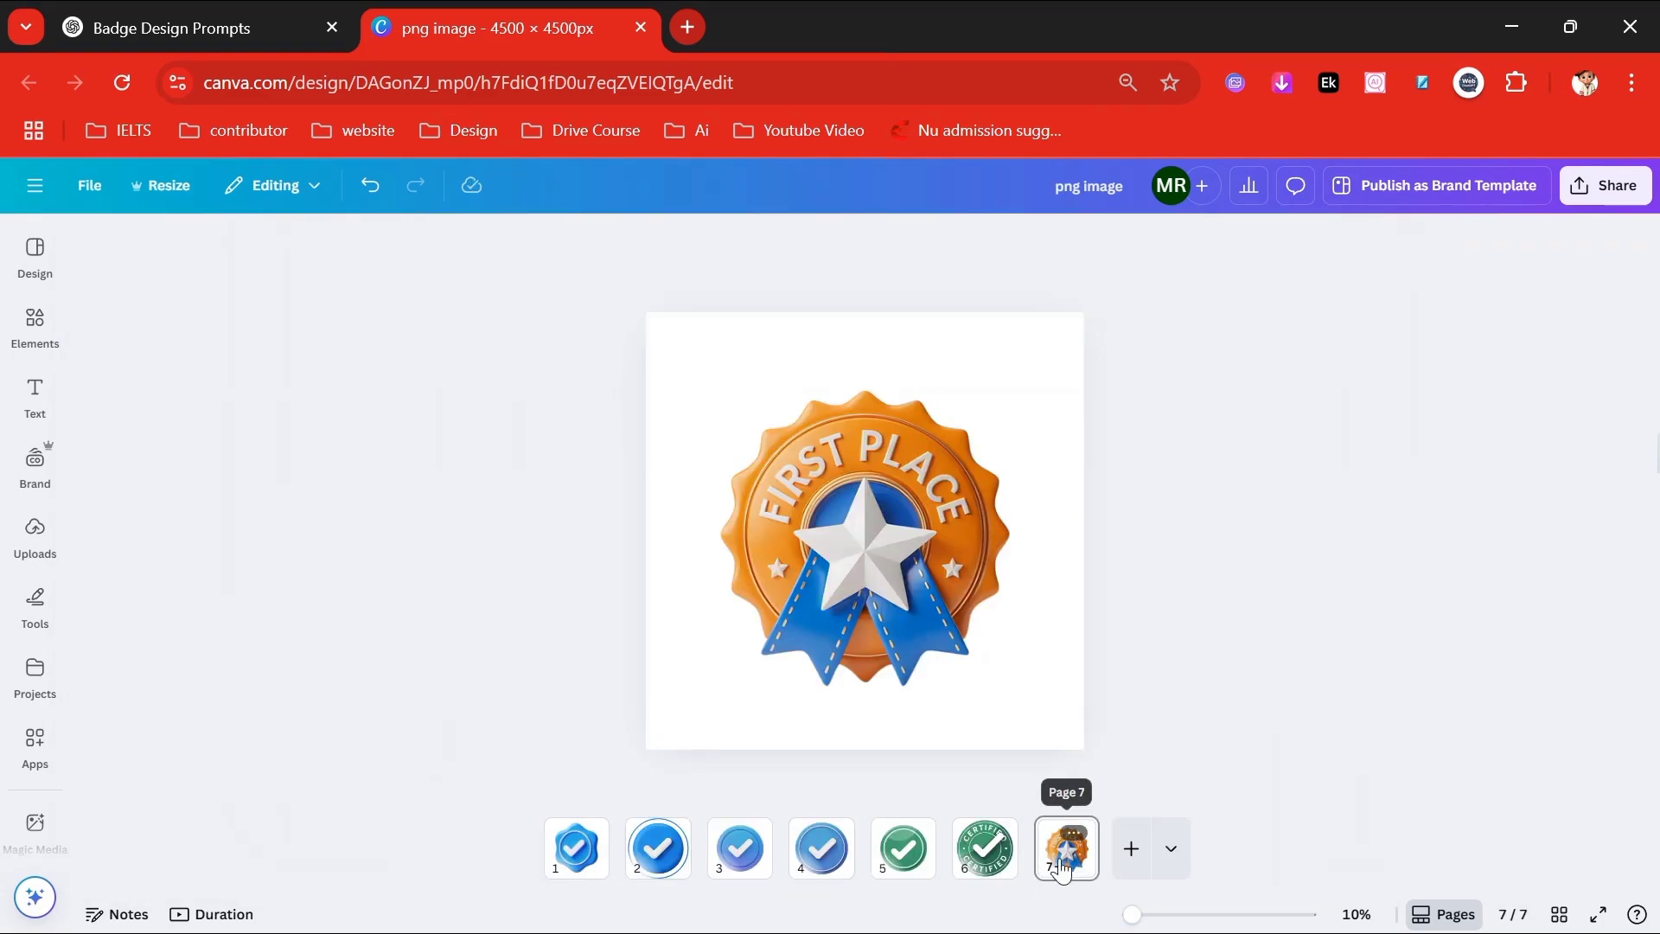
click(1065, 850)
key(Left)
key(Left)
key(Left)
key(Left)
key(Left)
key(Left)
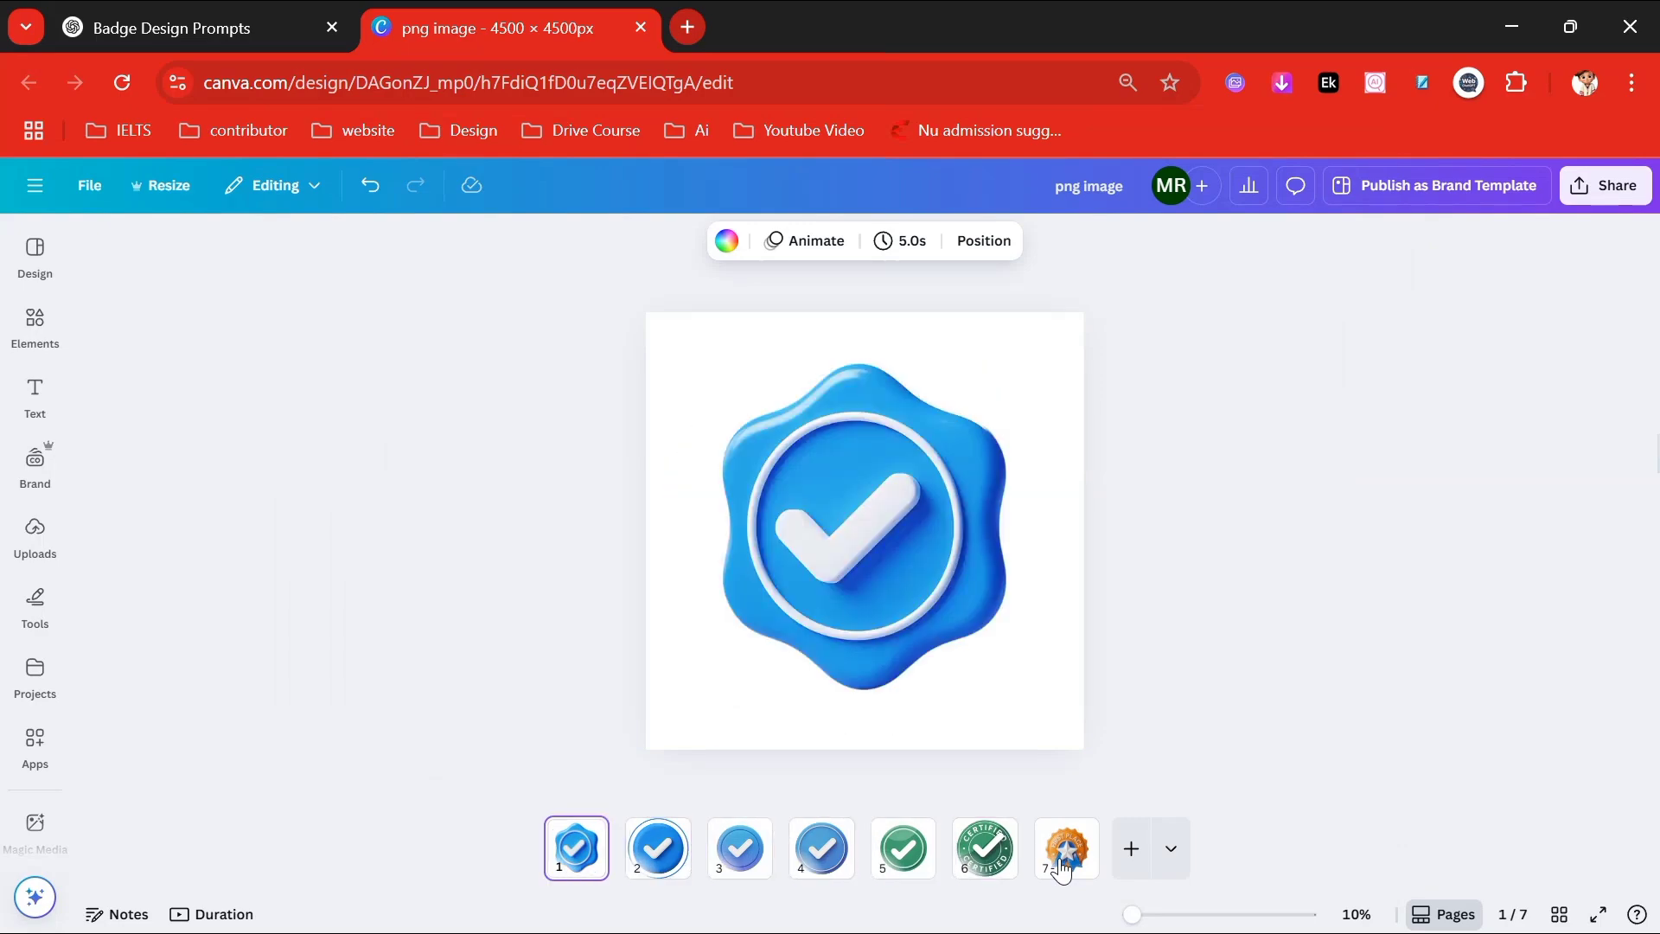
Step: Download pages 1–7 as size-2 PNGs with transparent backgrounds as a zip
click(1604, 184)
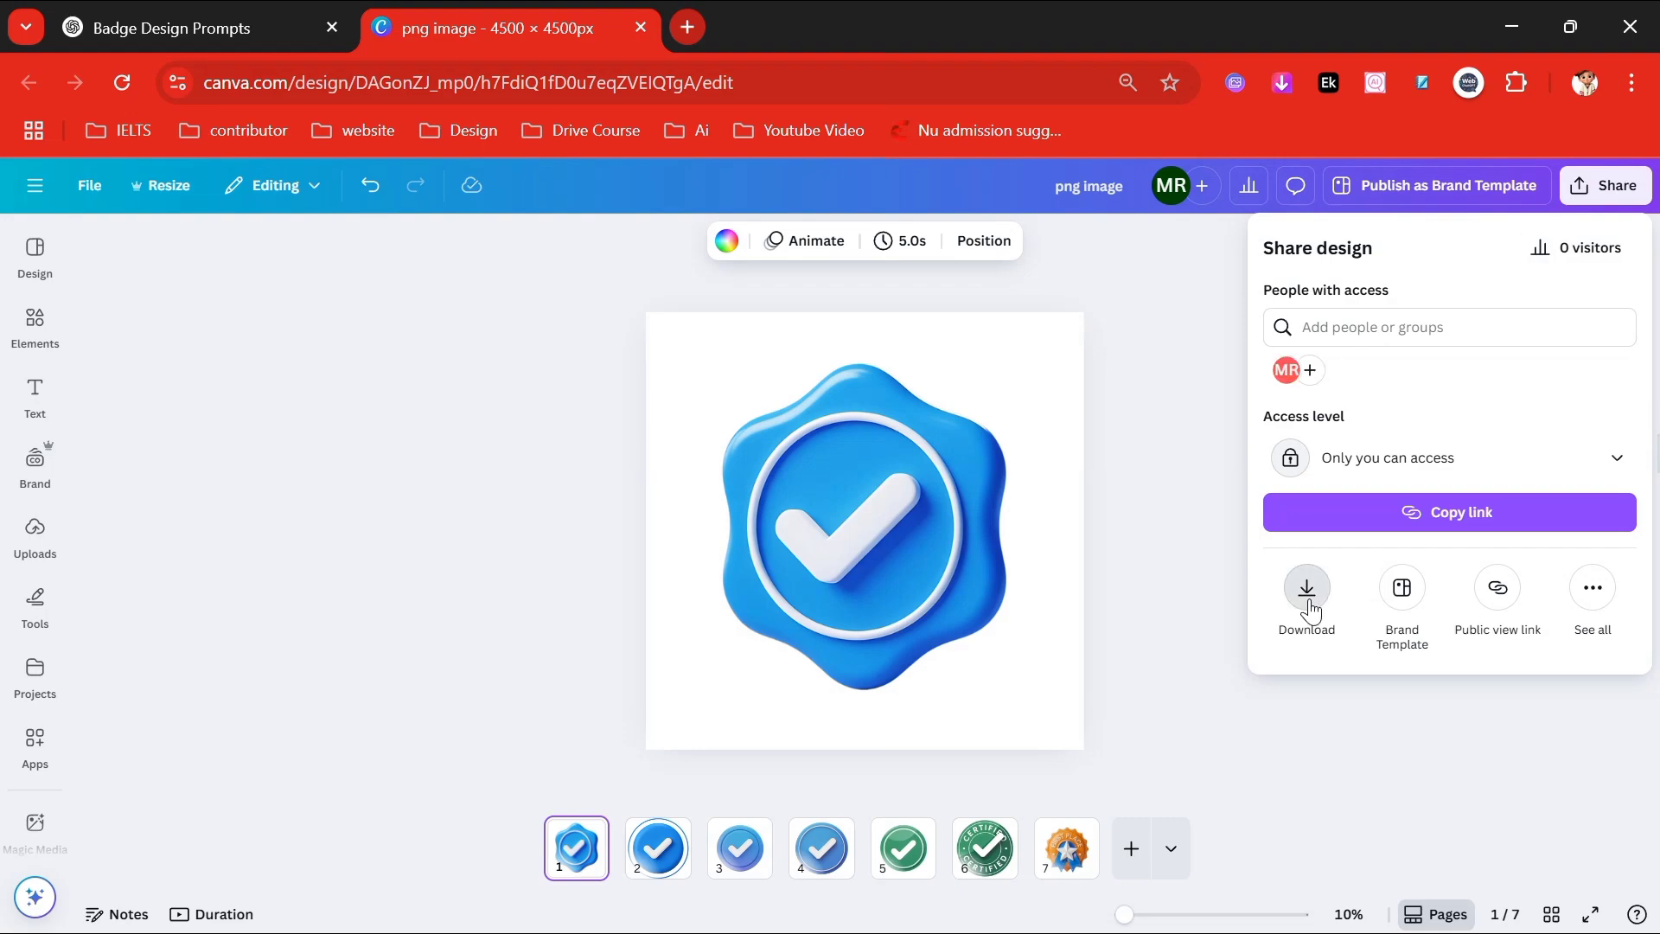
click(1307, 594)
drag(1318, 390, 1434, 392)
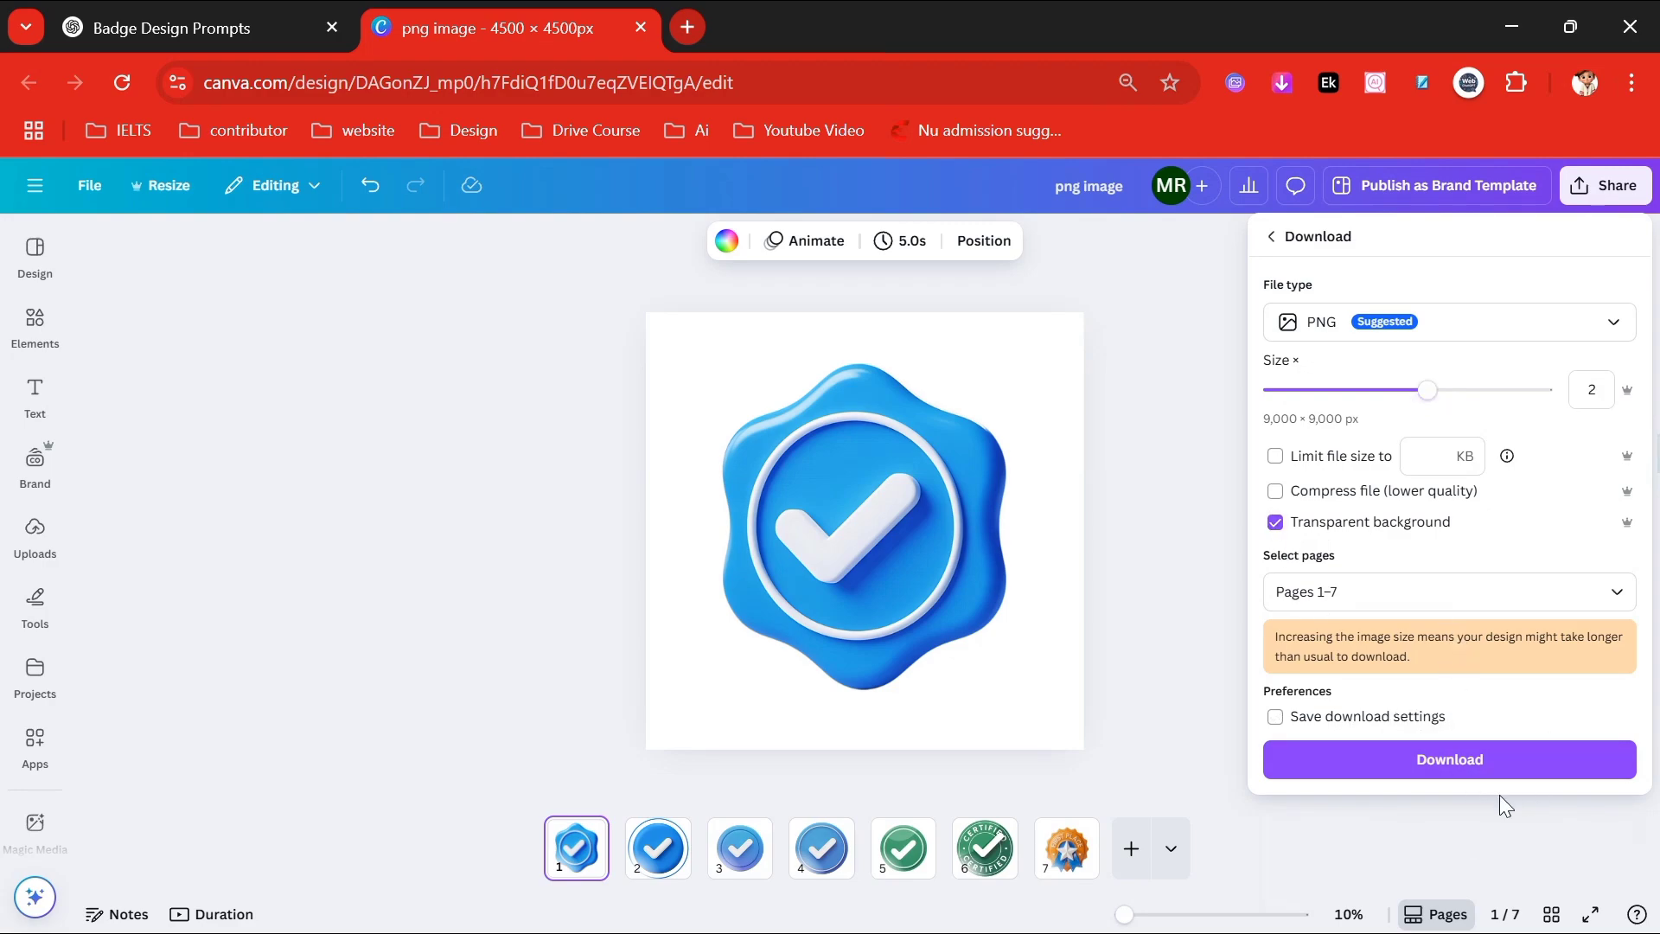
click(1538, 759)
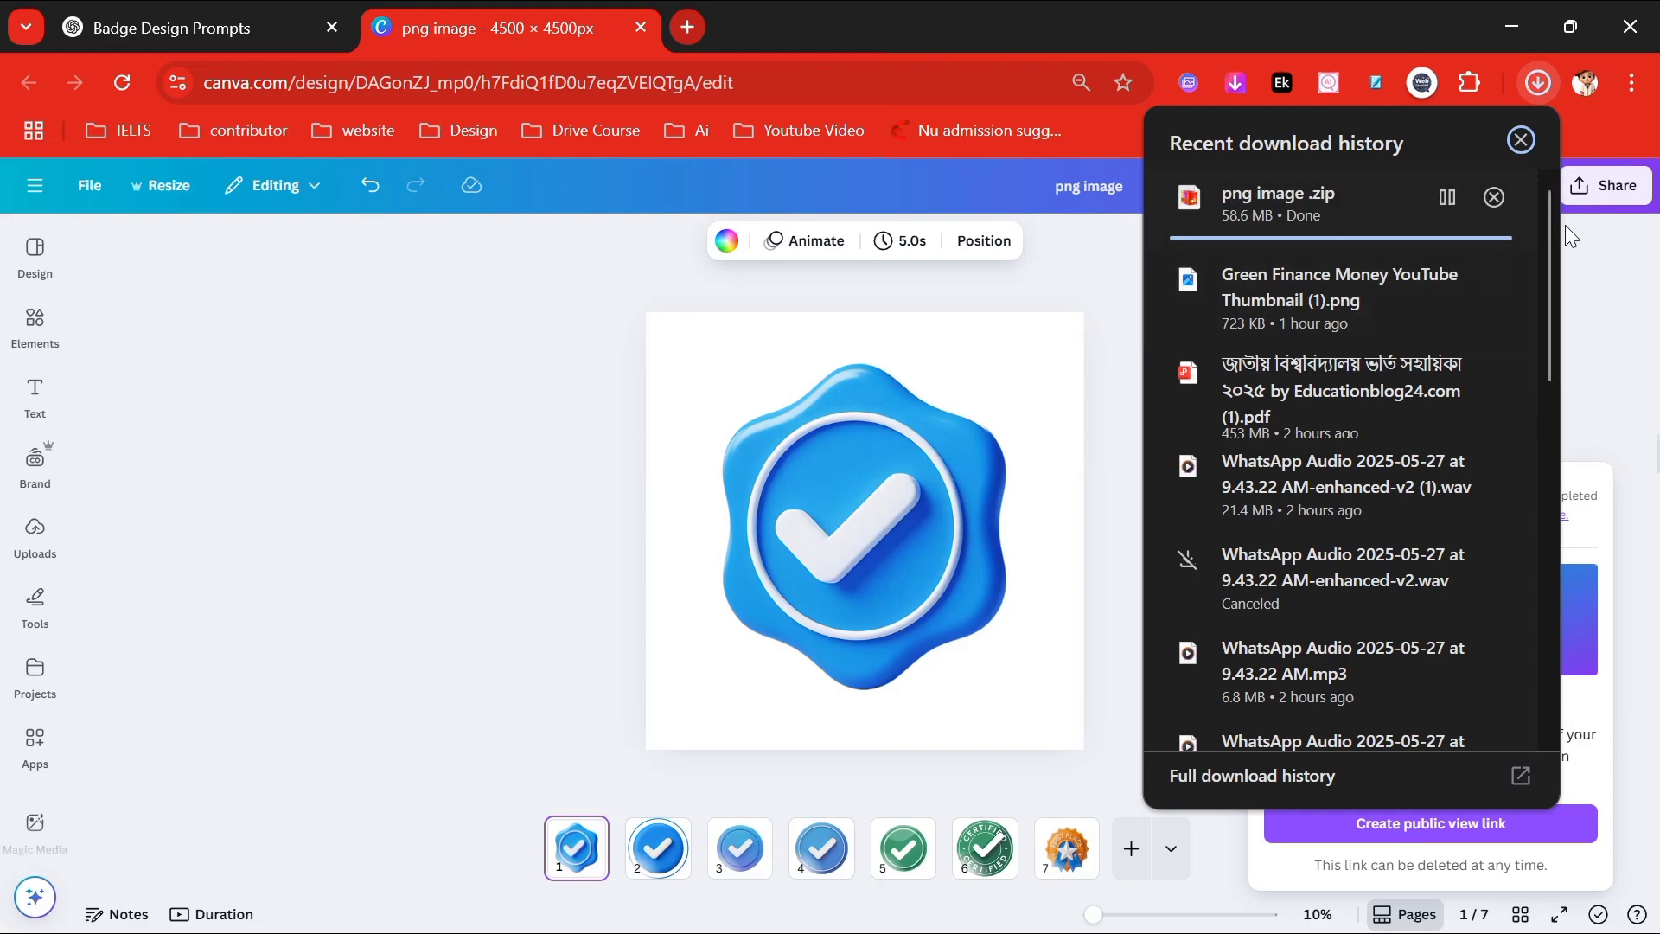
Step: Reveal the downloaded zip in the Downloads folder, then minimise Explorer and Chrome
click(1539, 86)
mouse_move(1349, 204)
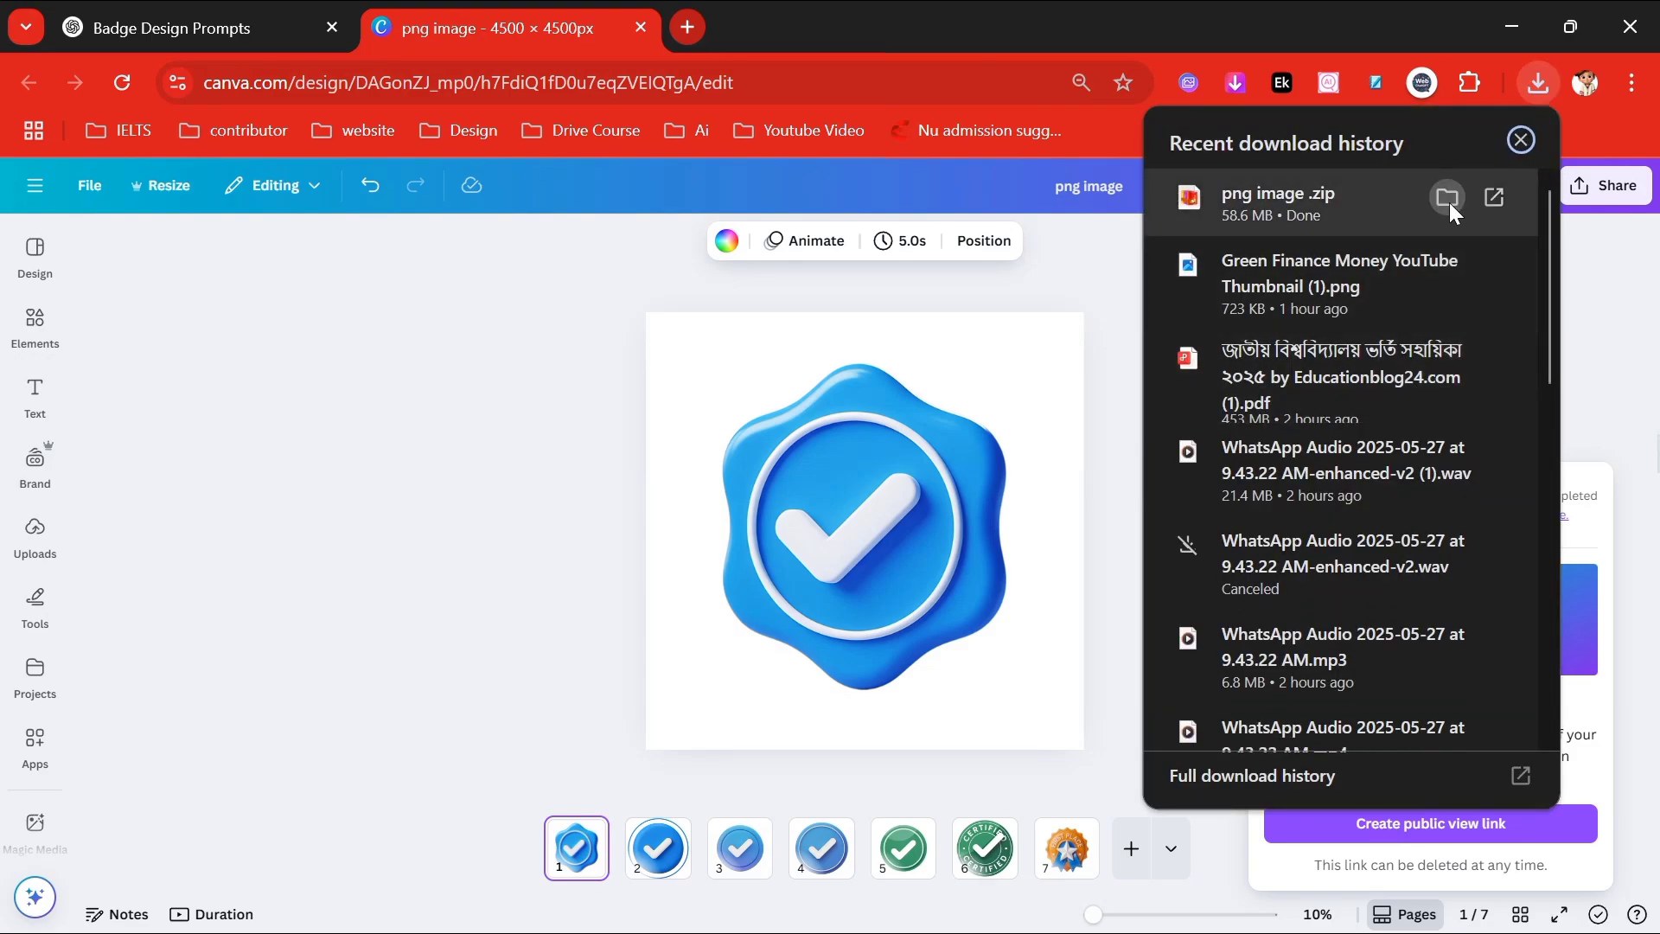
click(1448, 204)
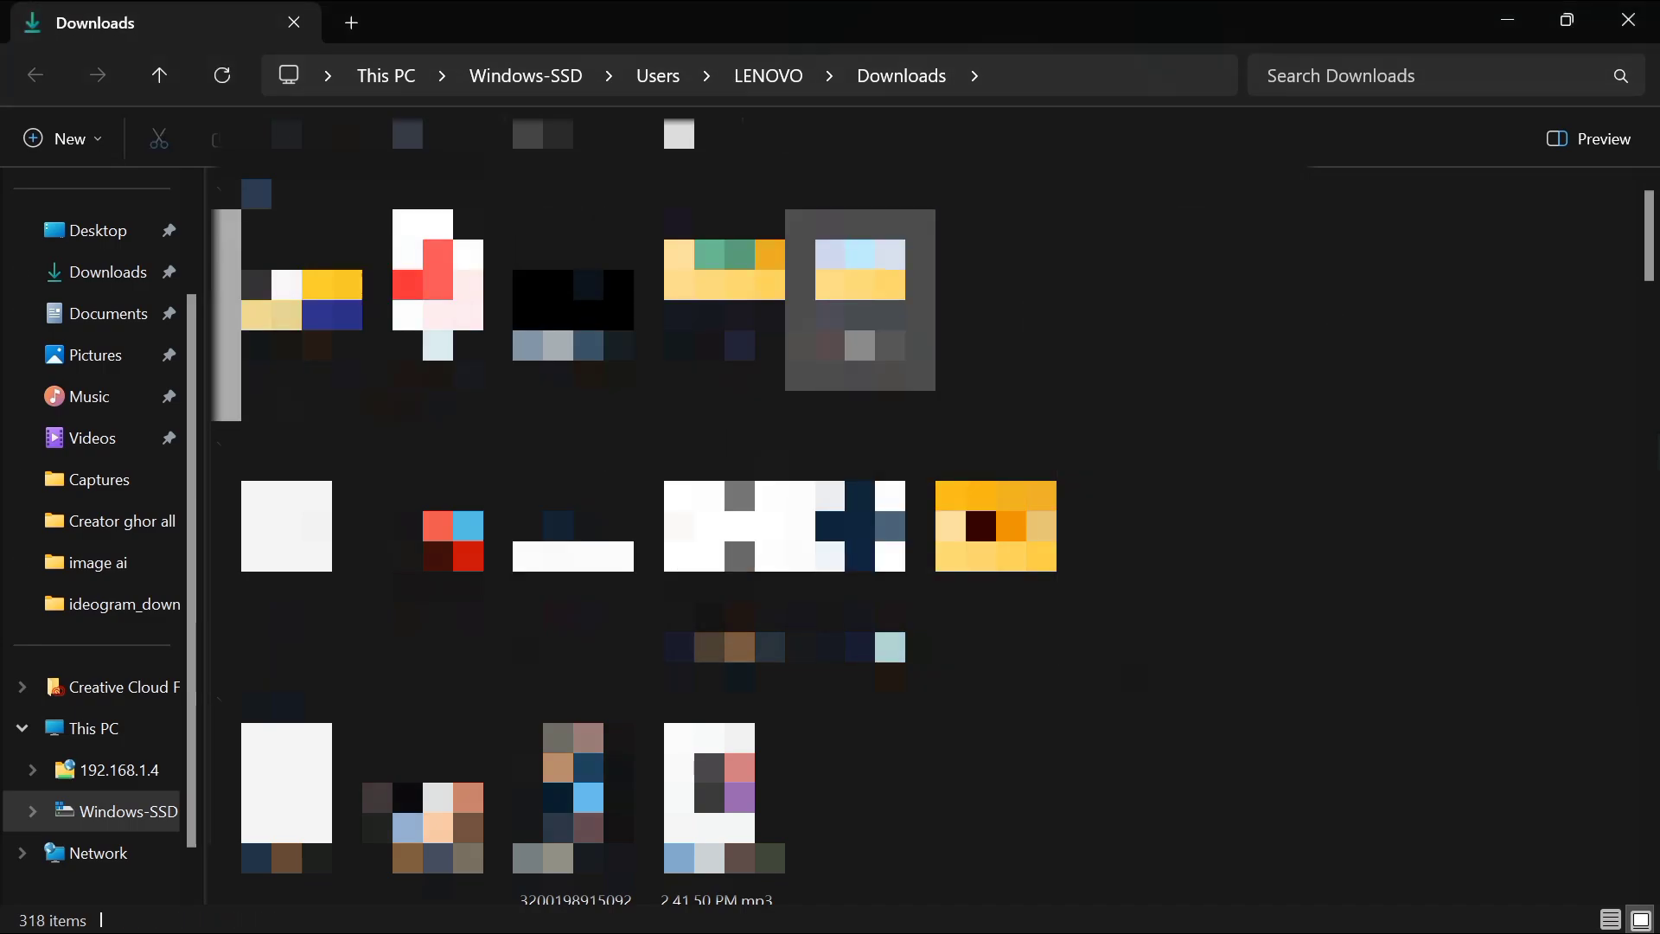
click(1506, 20)
click(1514, 26)
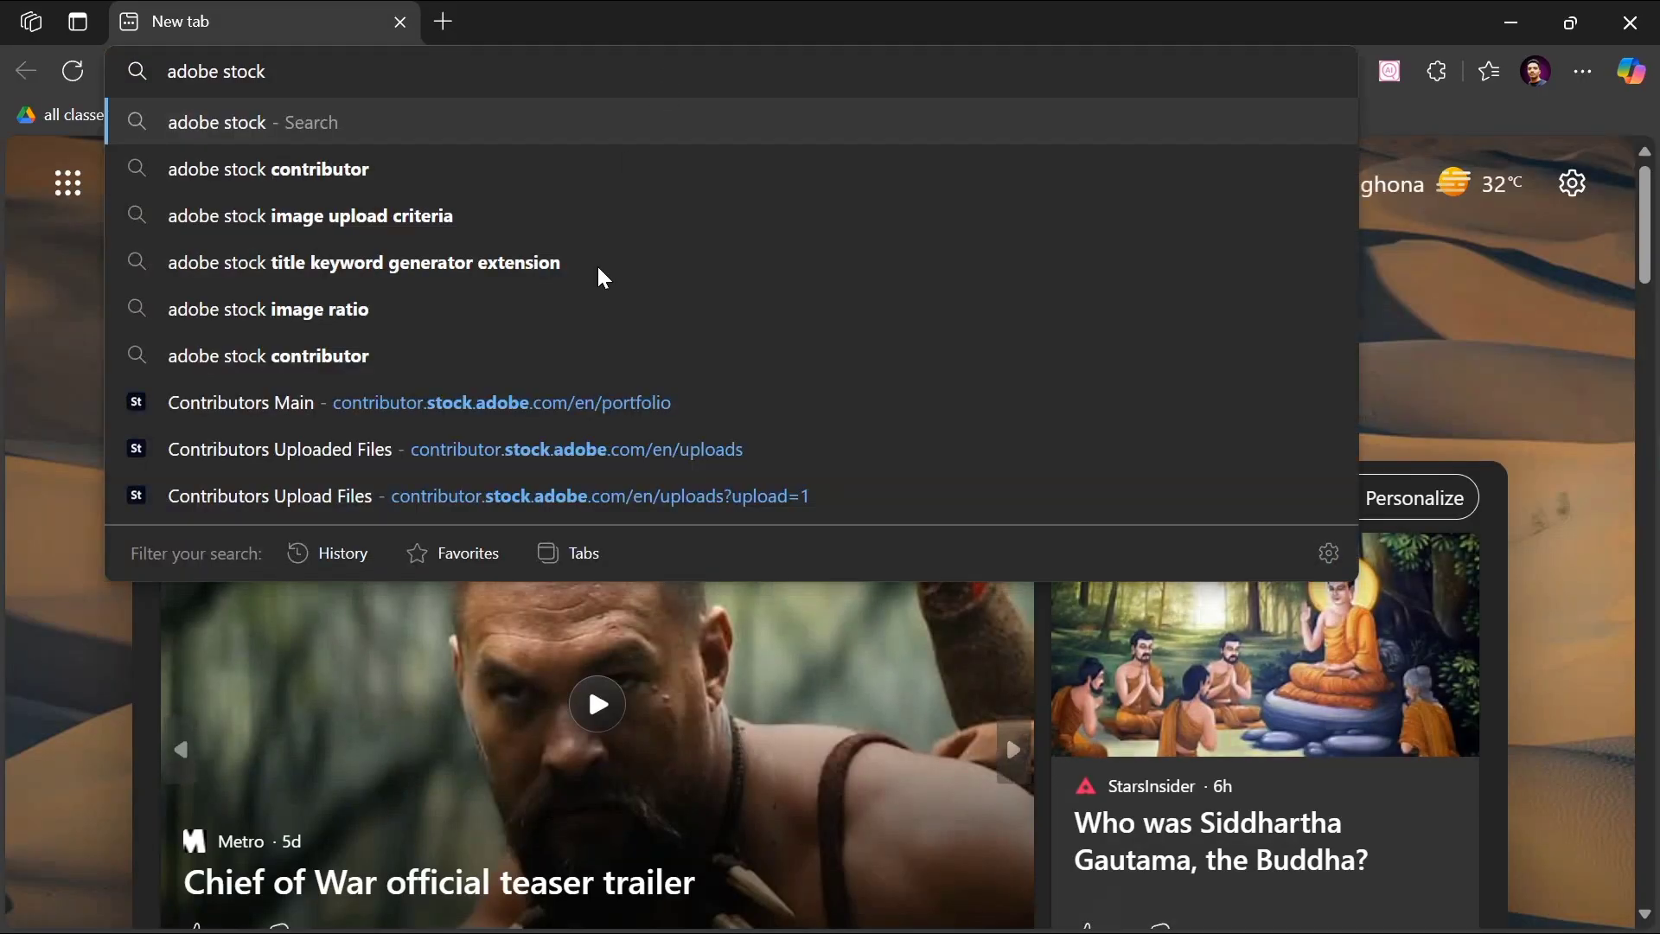
Step: Upload all seven badge PNGs from the png image folder to Adobe Stock Contributor
click(631, 401)
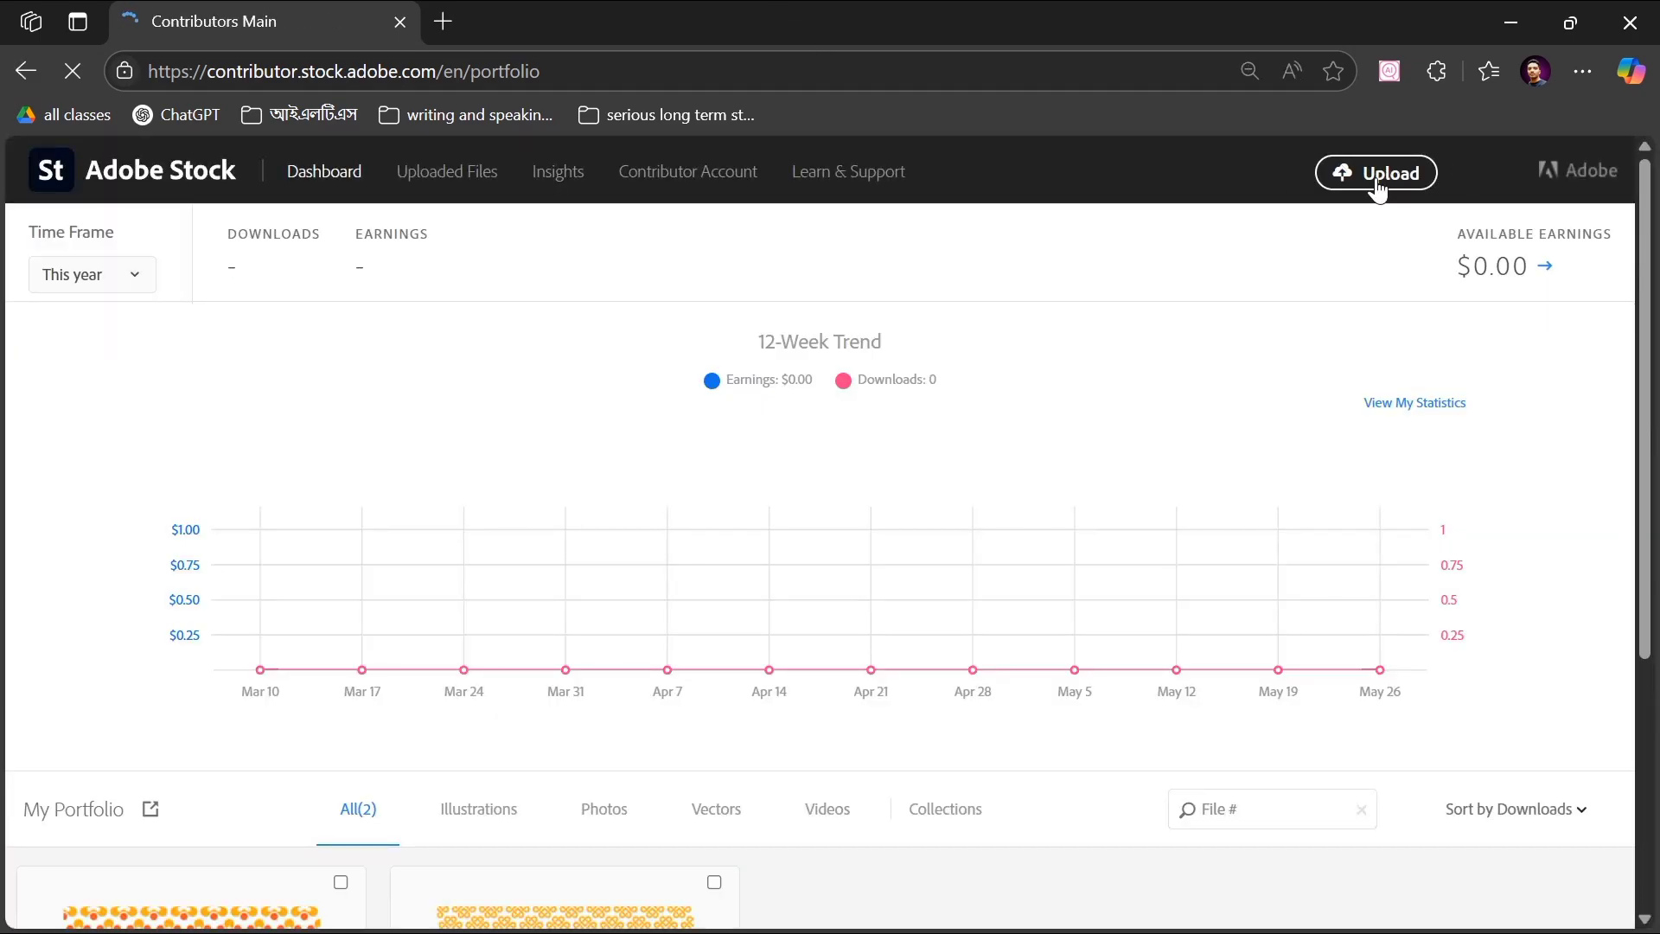
click(1377, 183)
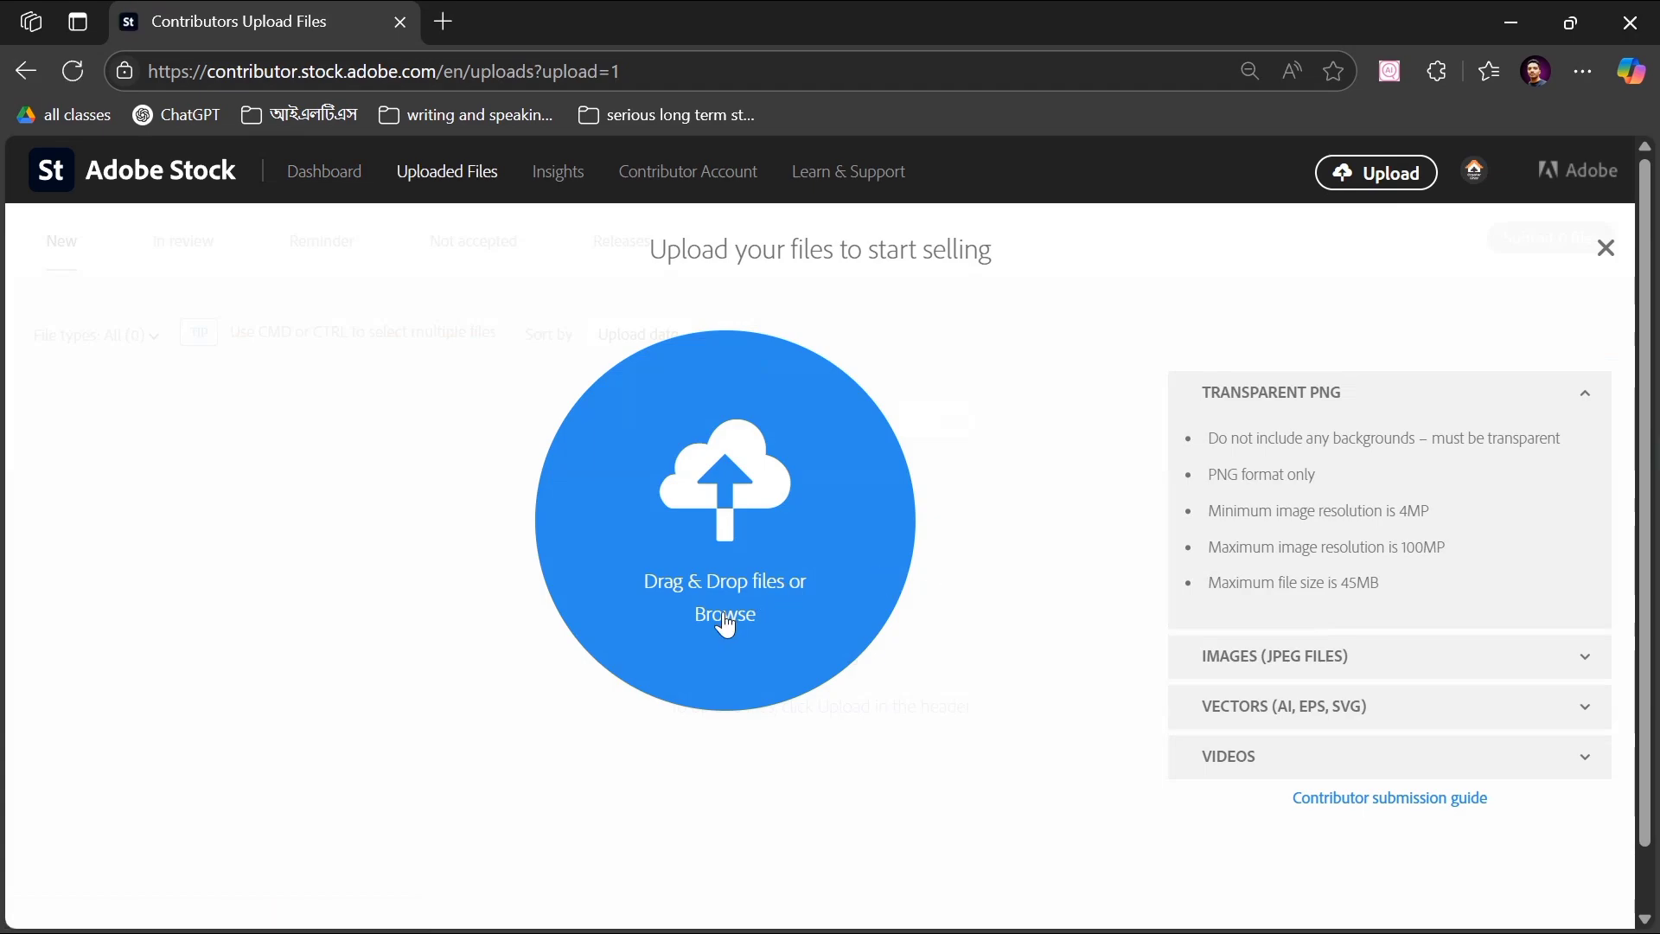
click(723, 611)
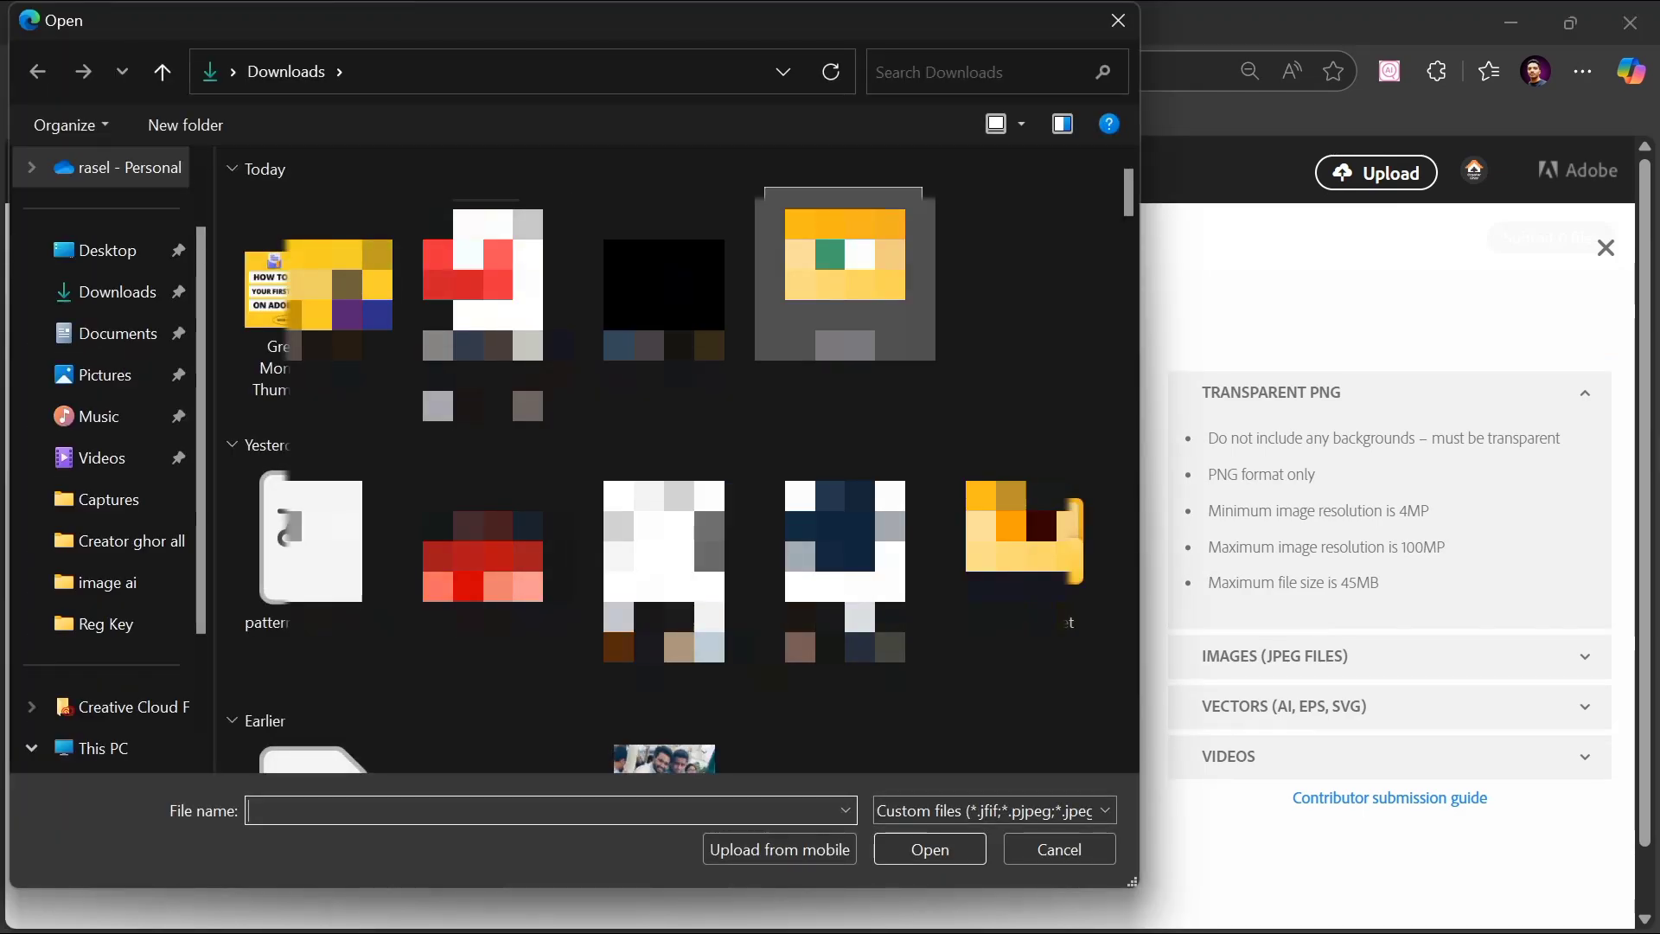
double_click(845, 272)
key(ctrl+a)
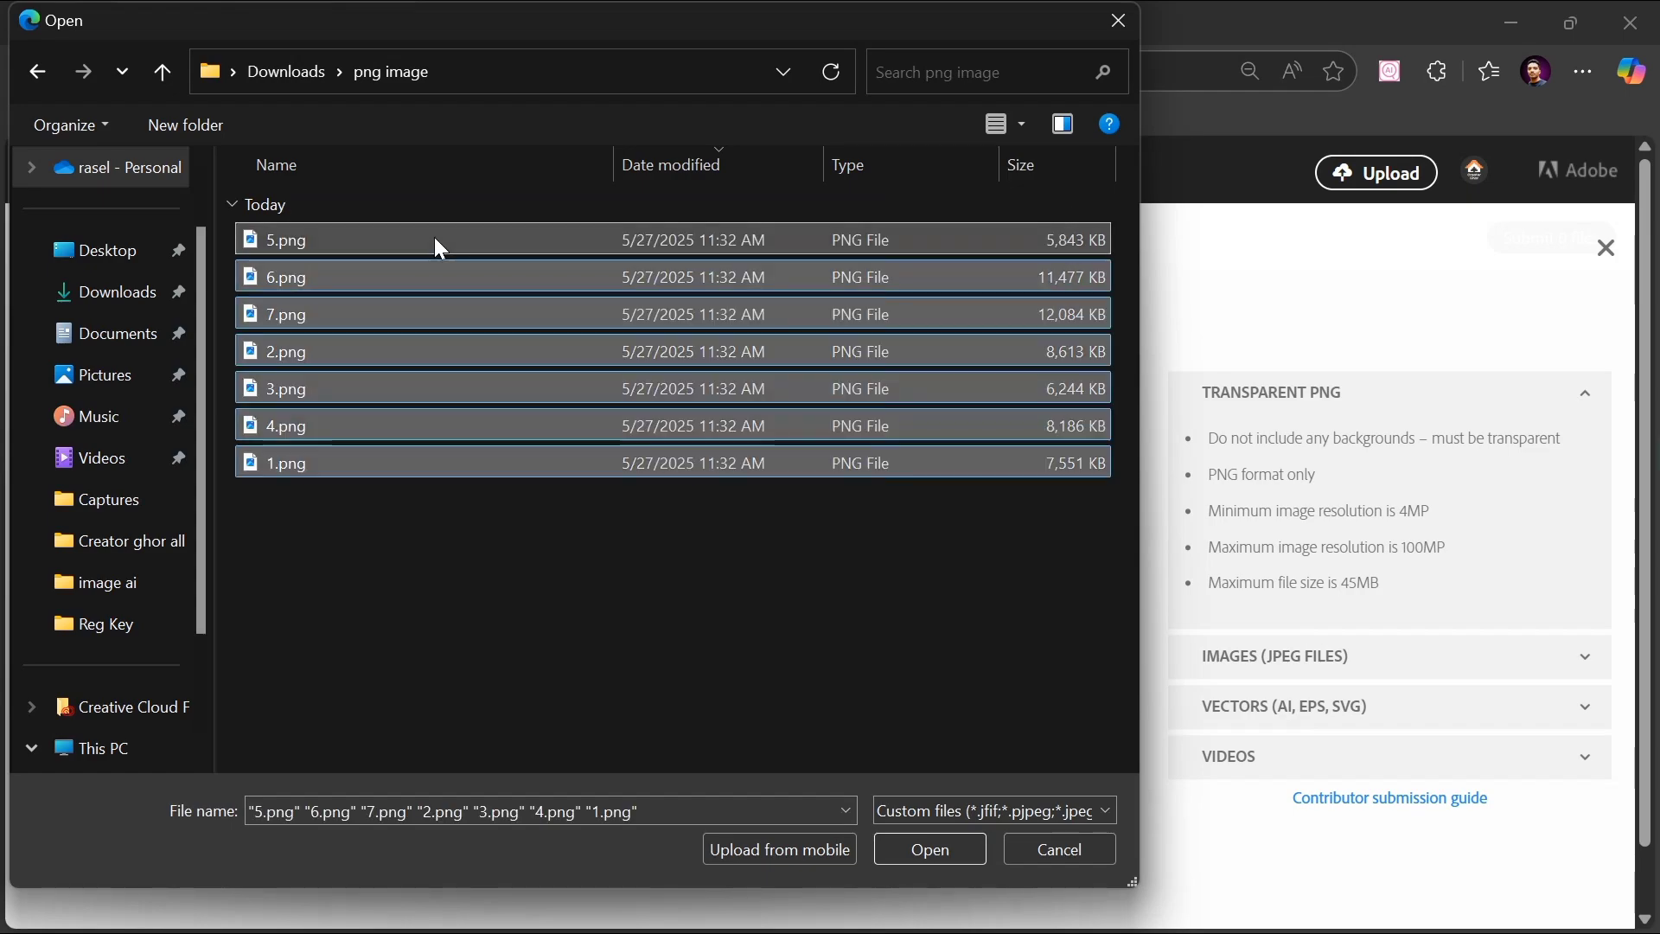
key(Return)
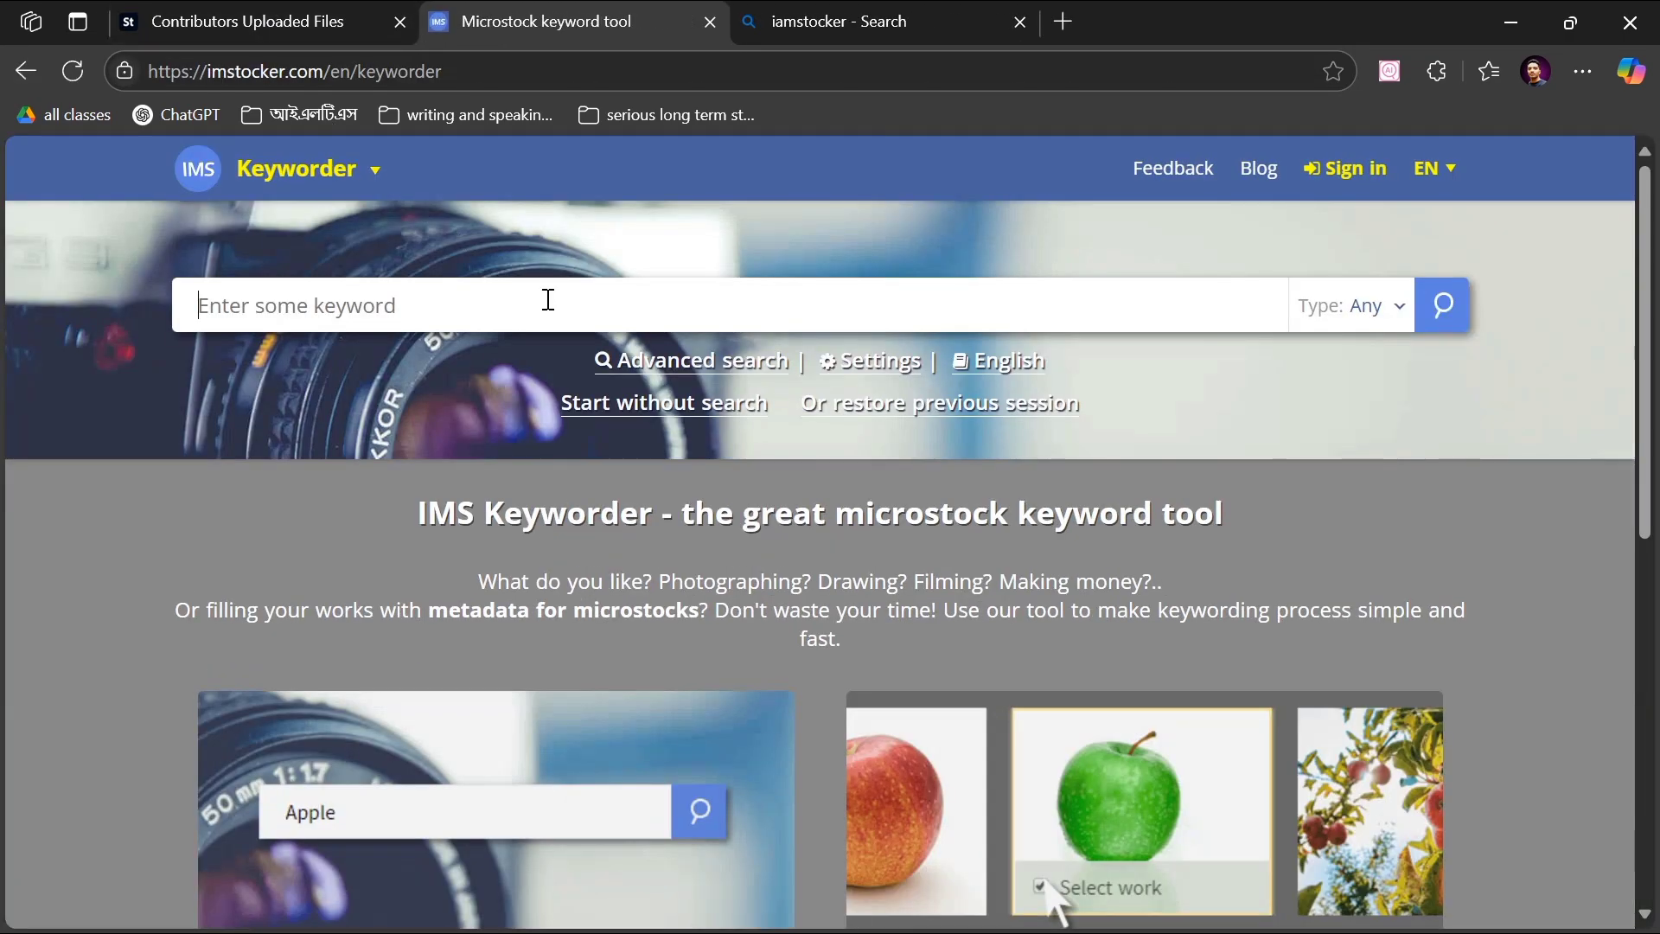
text(badge)
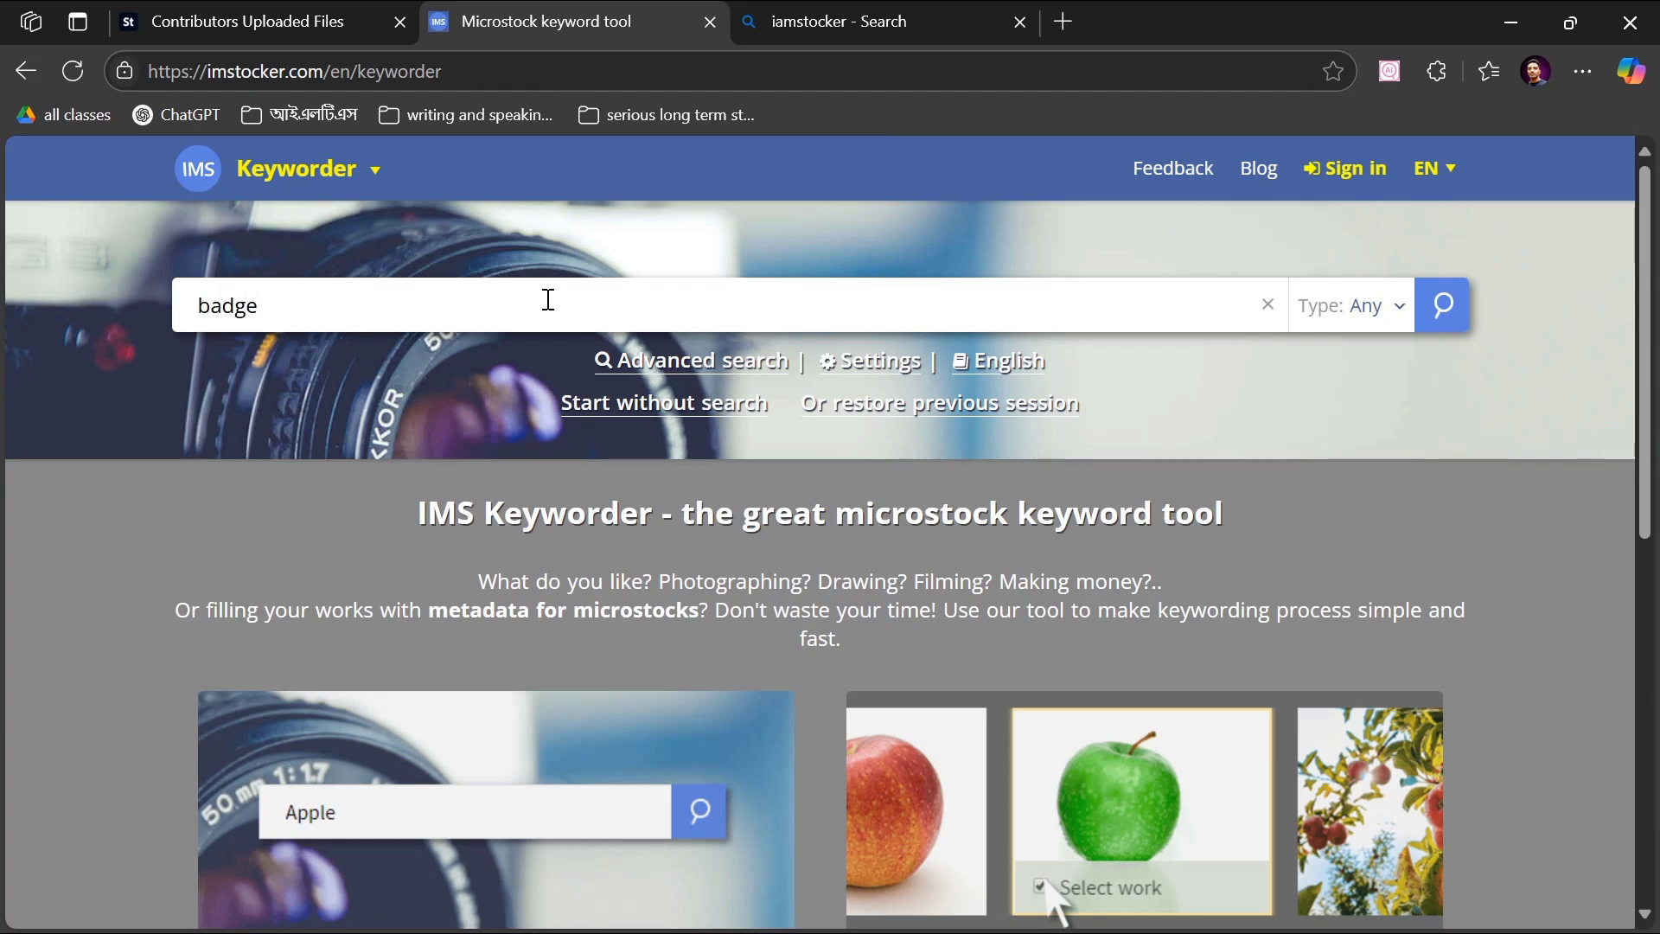
Step: Search '3d badge' and mark the purple badge set and green star badge as similar works
key(Return)
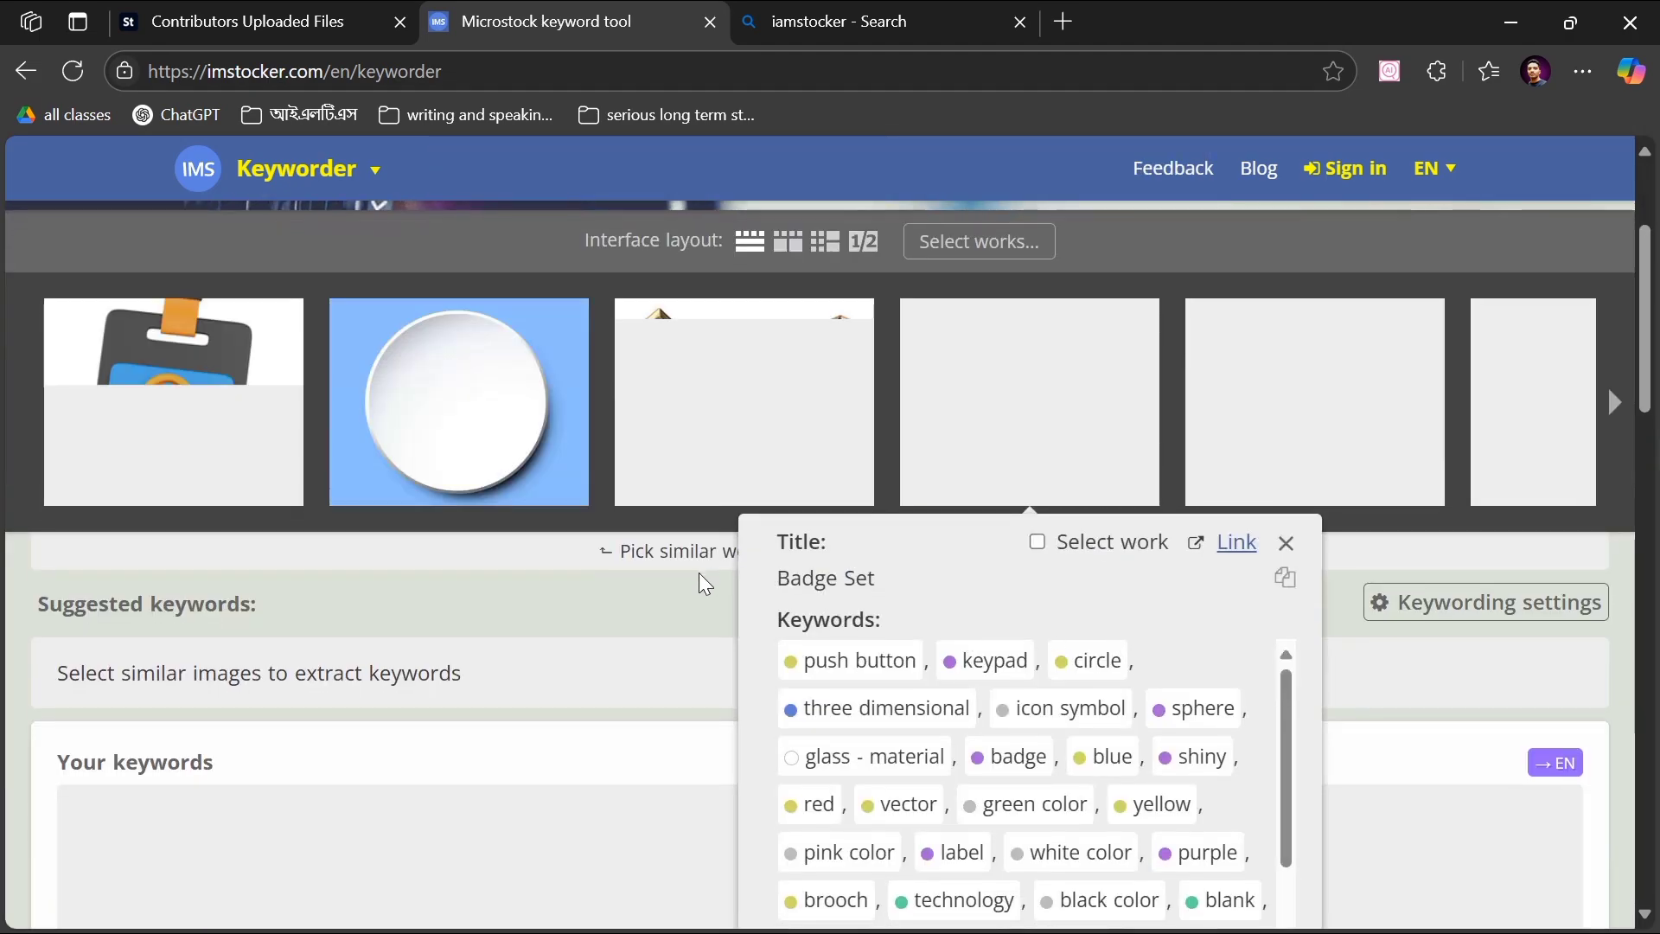
click(698, 573)
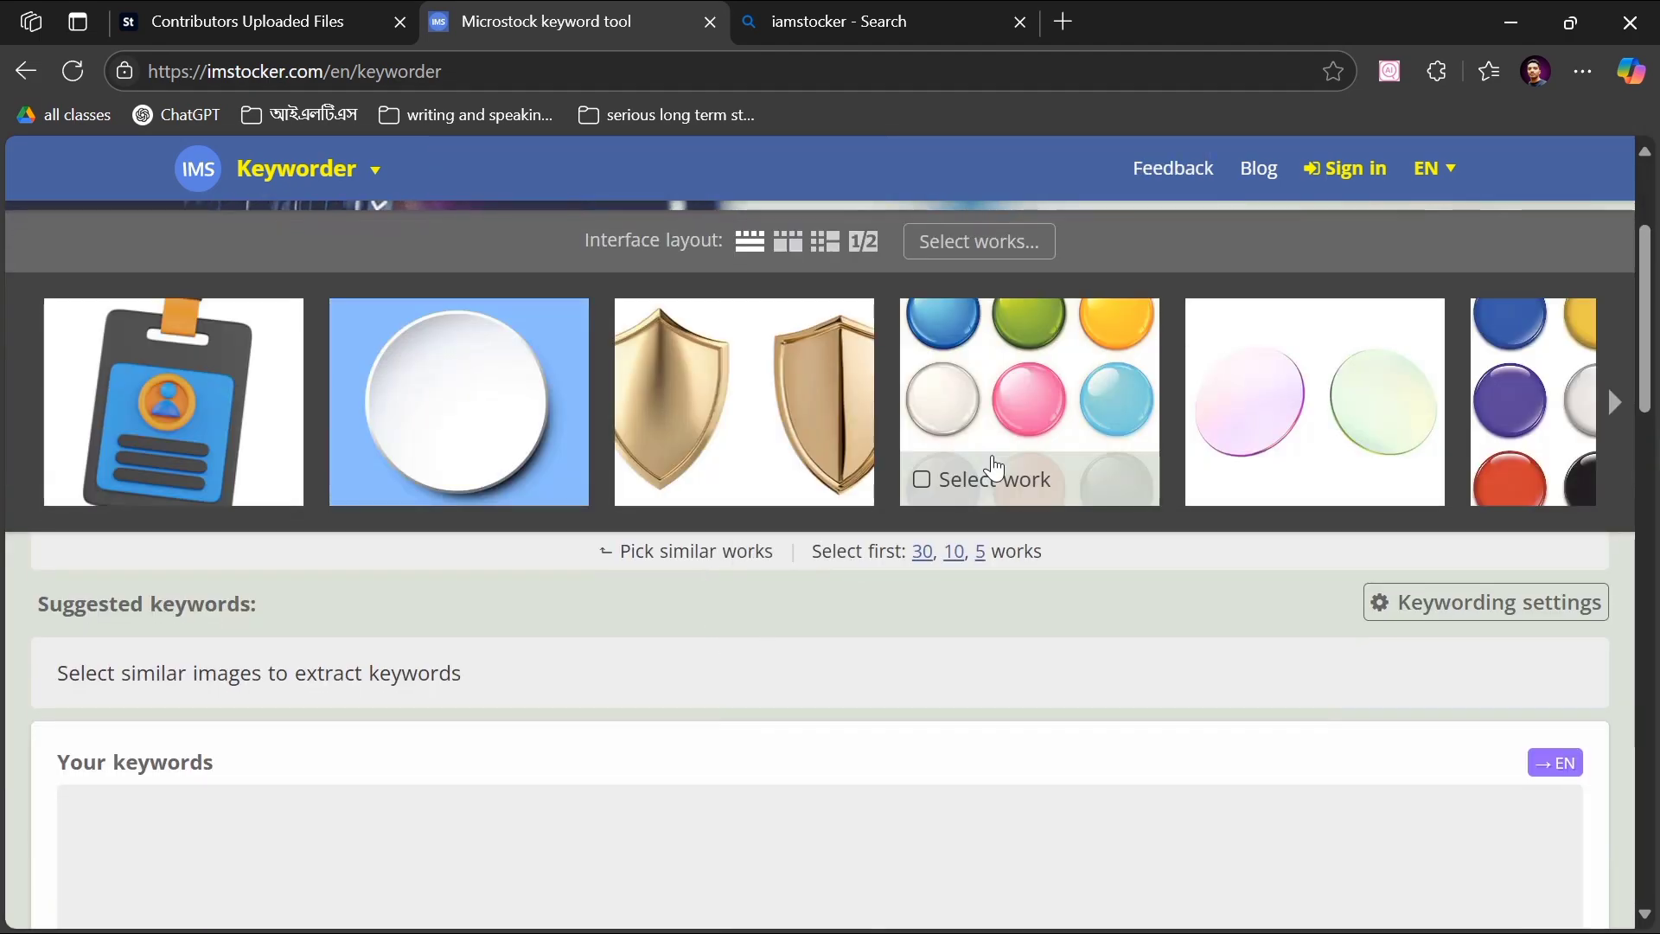
click(994, 464)
scroll(995, 463, down, 6)
scroll(994, 463, down, 6)
scroll(994, 463, down, 1)
click(454, 429)
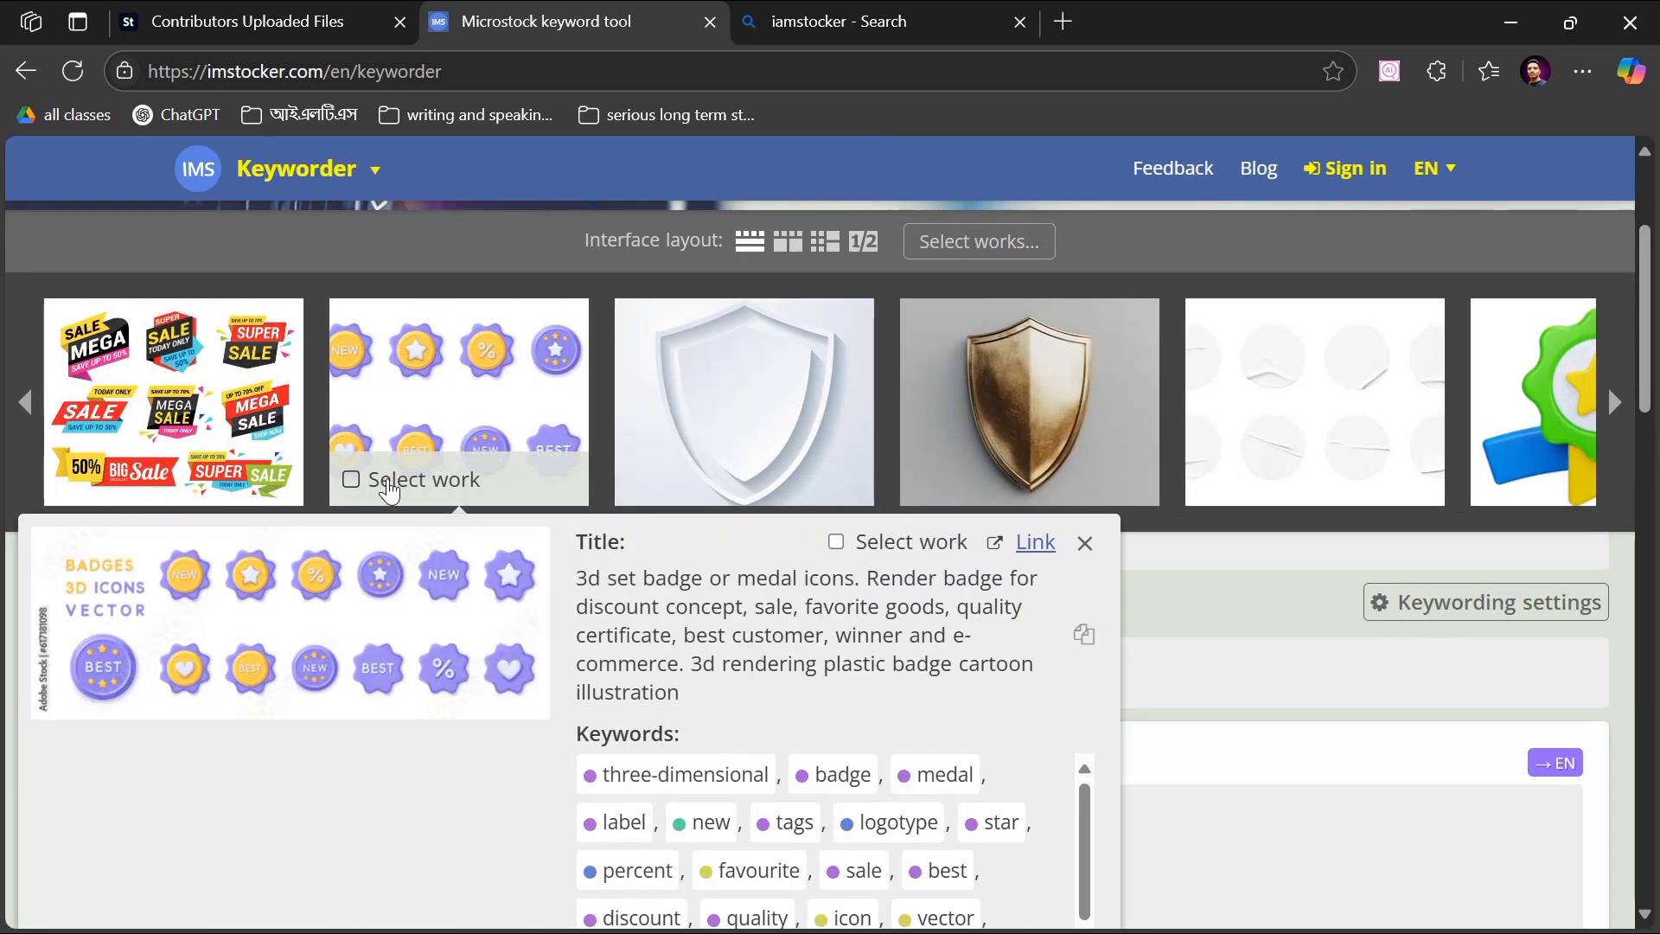
click(352, 481)
scroll(966, 386, down, 1)
scroll(967, 386, down, 3)
scroll(966, 384, down, 1)
click(454, 428)
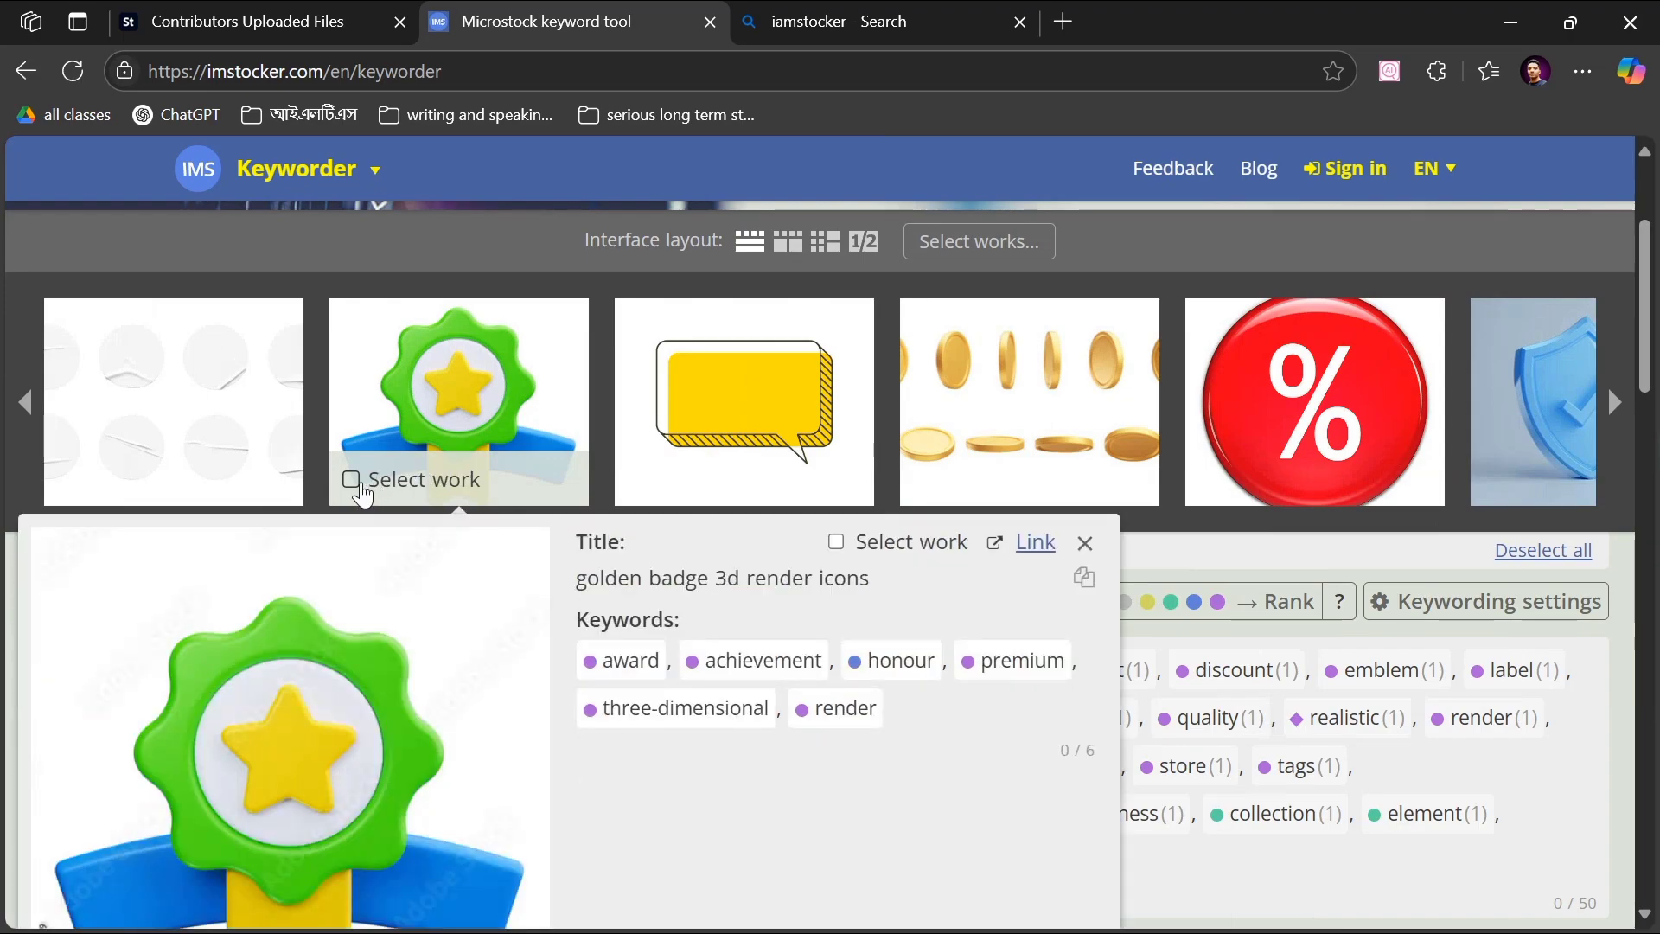
click(390, 477)
scroll(795, 452, down, 1)
scroll(794, 451, down, 1)
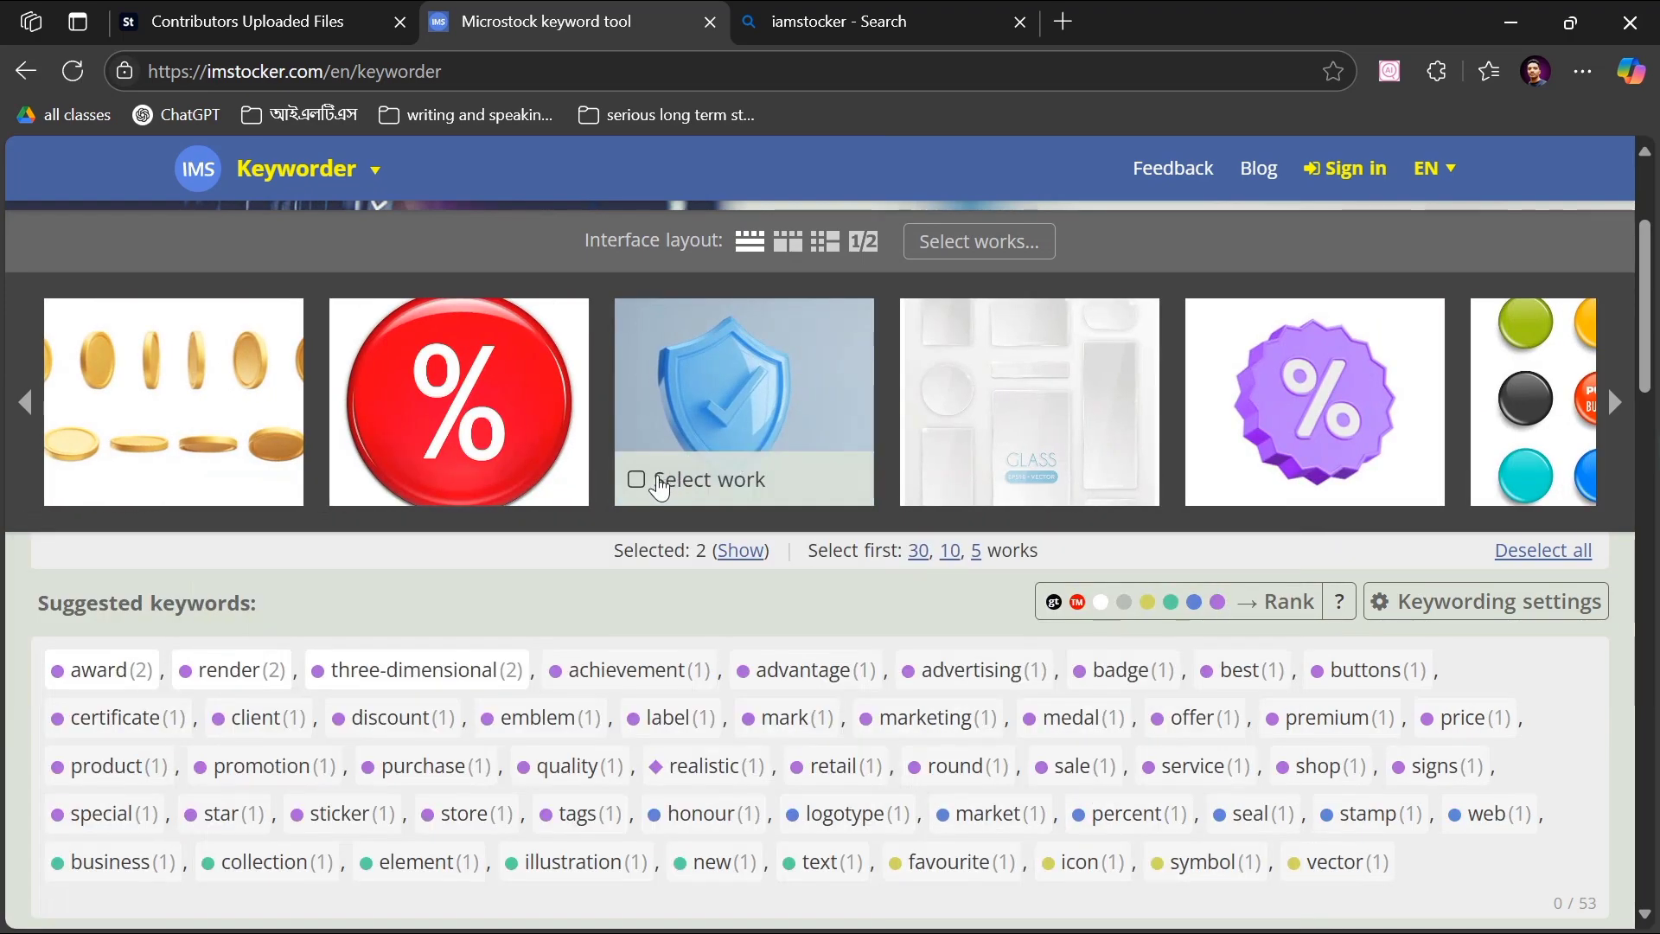
Step: Mark the blue shield and purple percent badge as similar works too
click(727, 389)
click(636, 480)
click(1213, 479)
click(1315, 390)
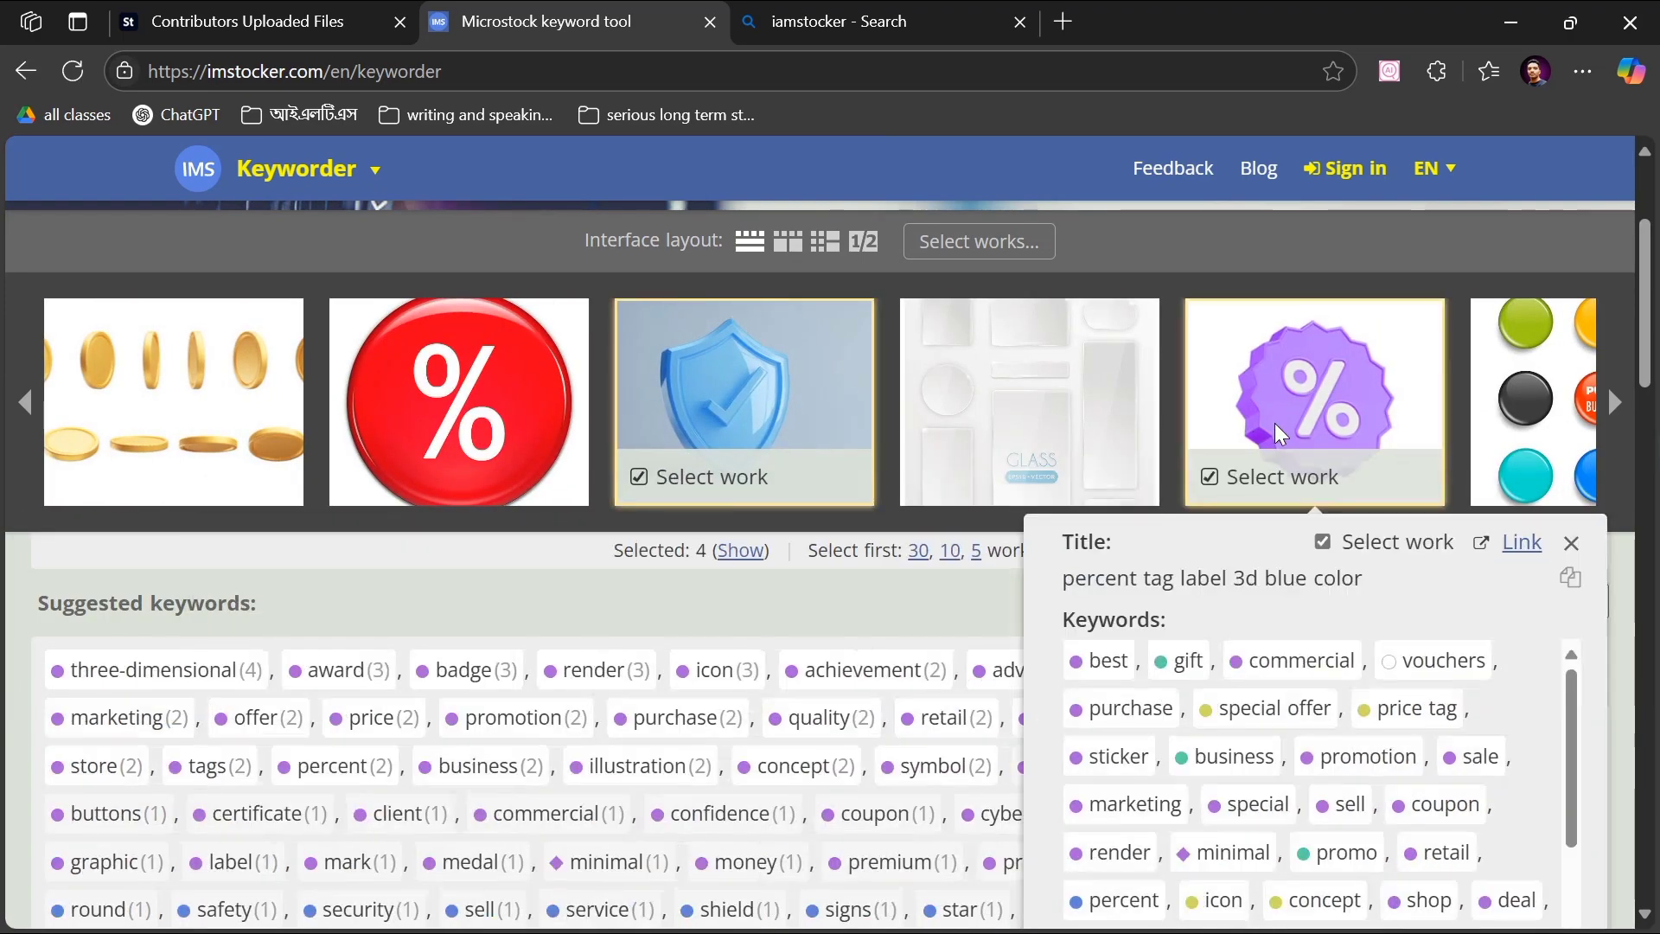
scroll(1275, 423, down, 1)
scroll(1276, 424, down, 1)
Step: Add the top 25 plus 10 more suggested keywords, copy them, and return to Adobe Stock uploads
click(497, 502)
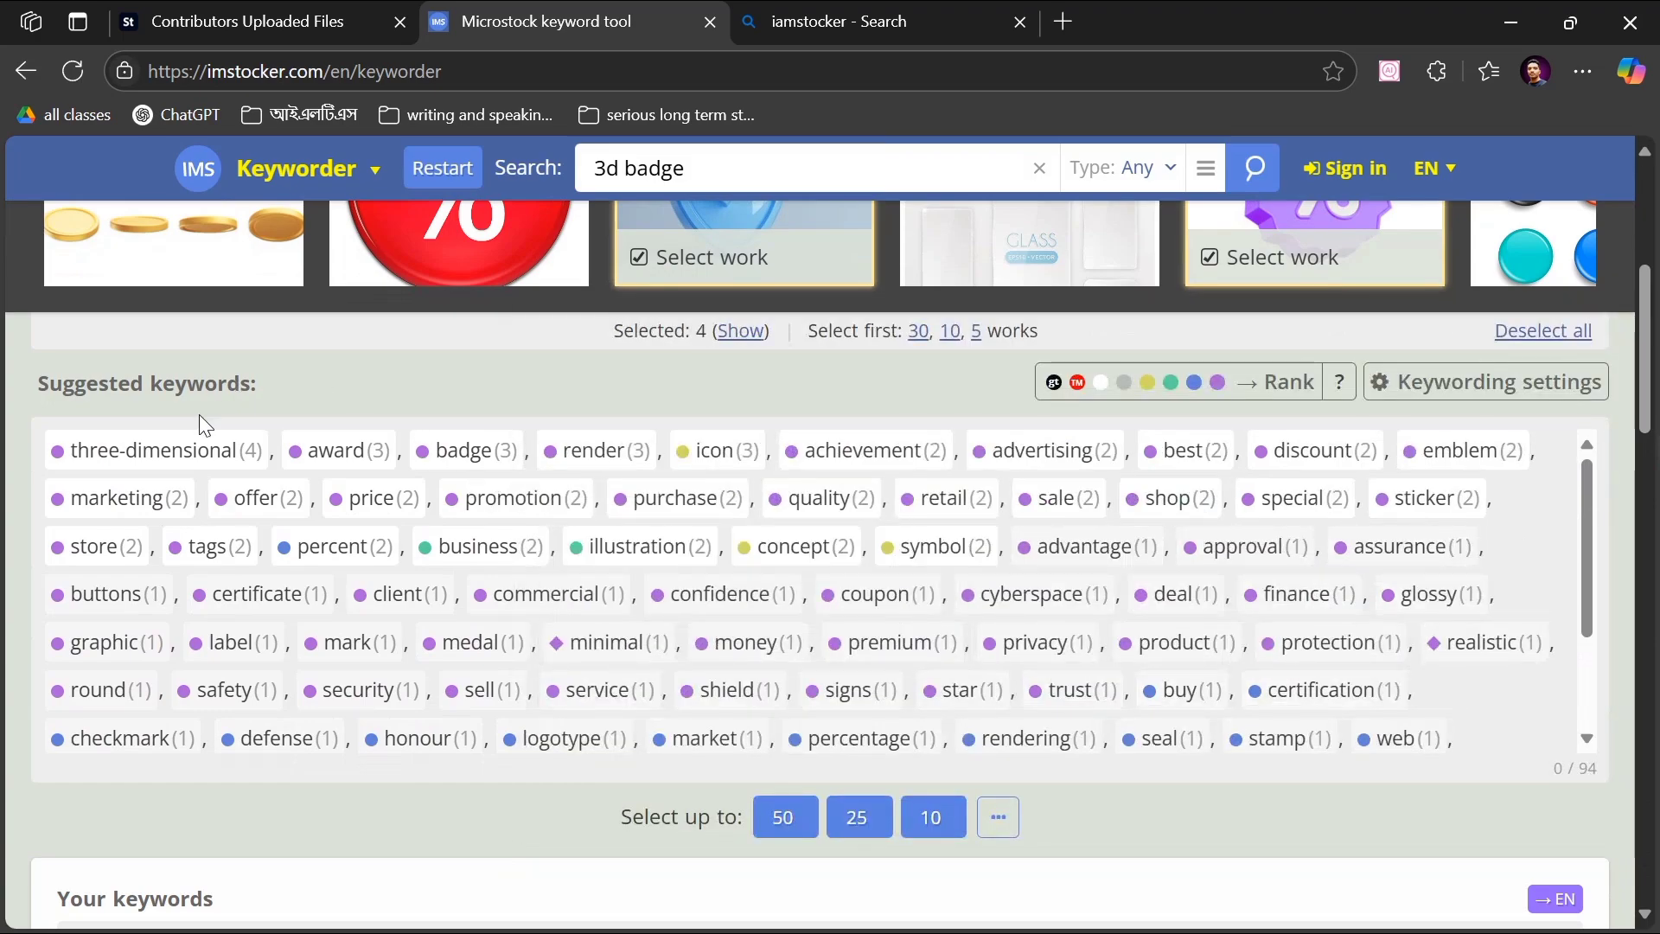
click(931, 817)
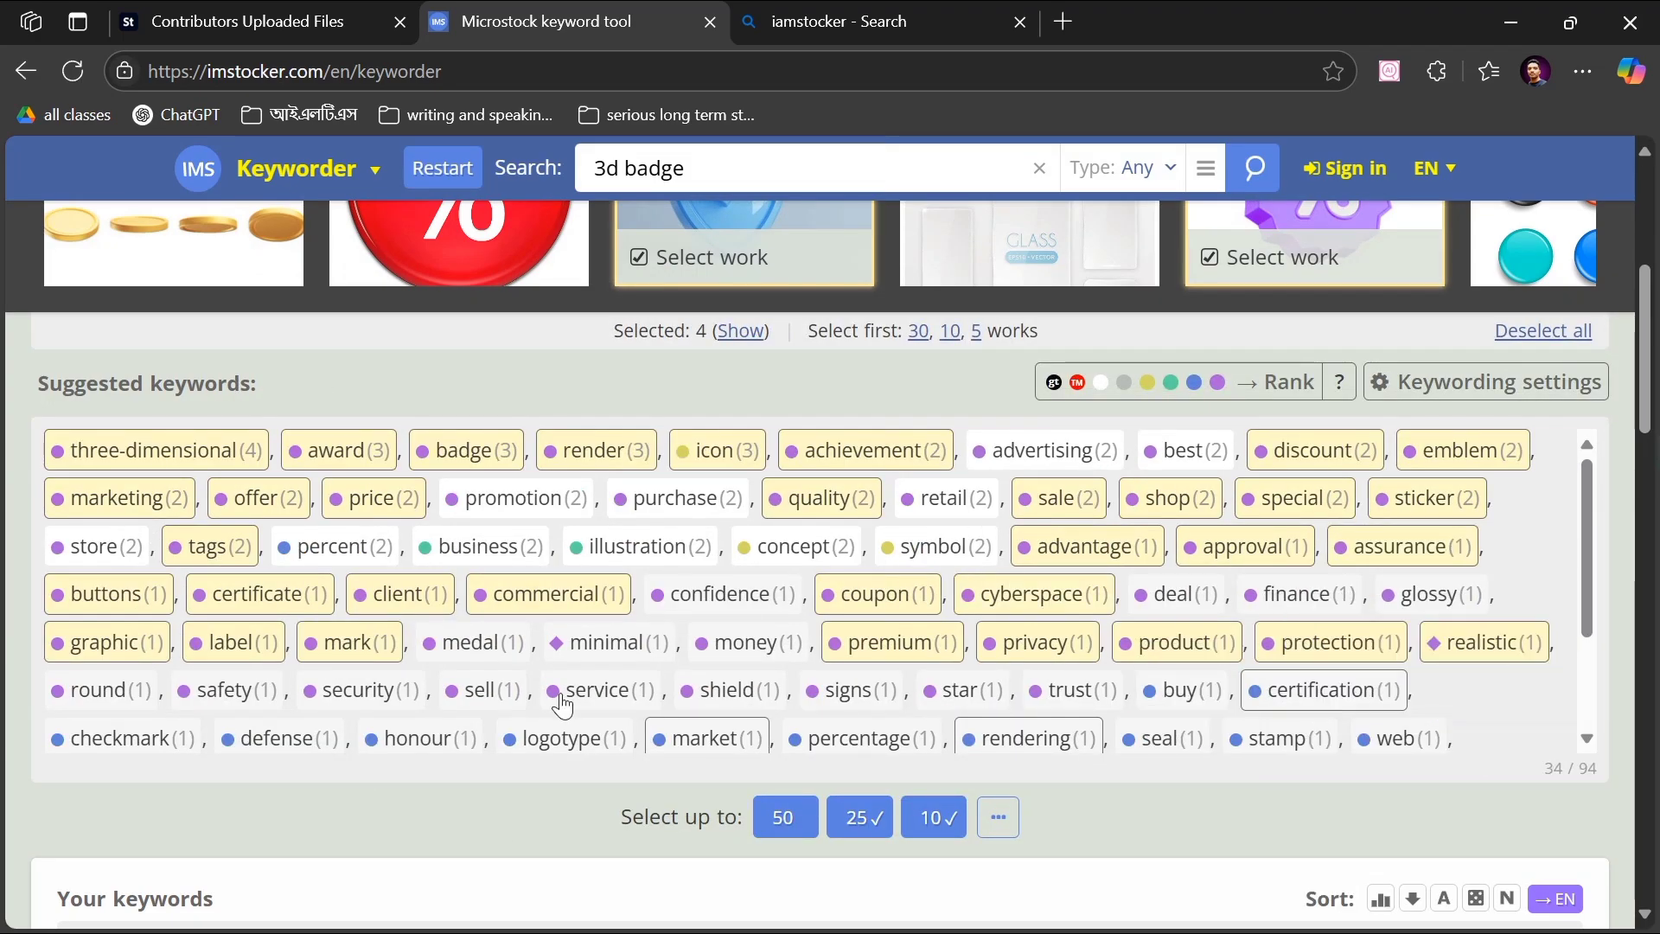
scroll(1154, 690, down, 4)
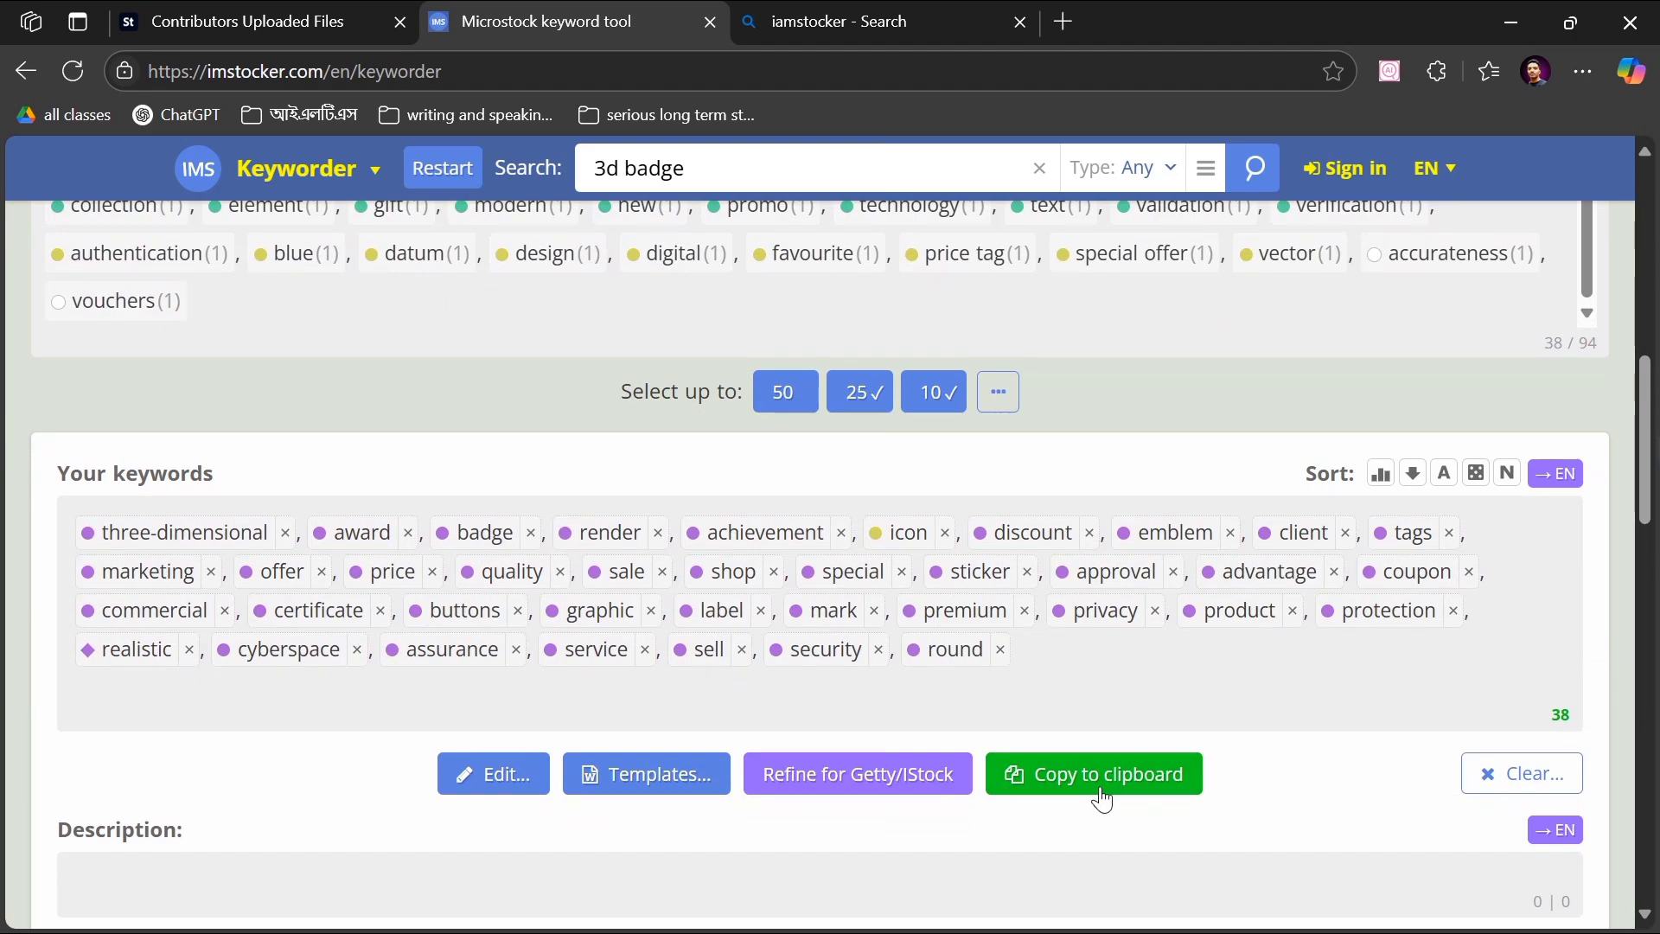
click(1102, 788)
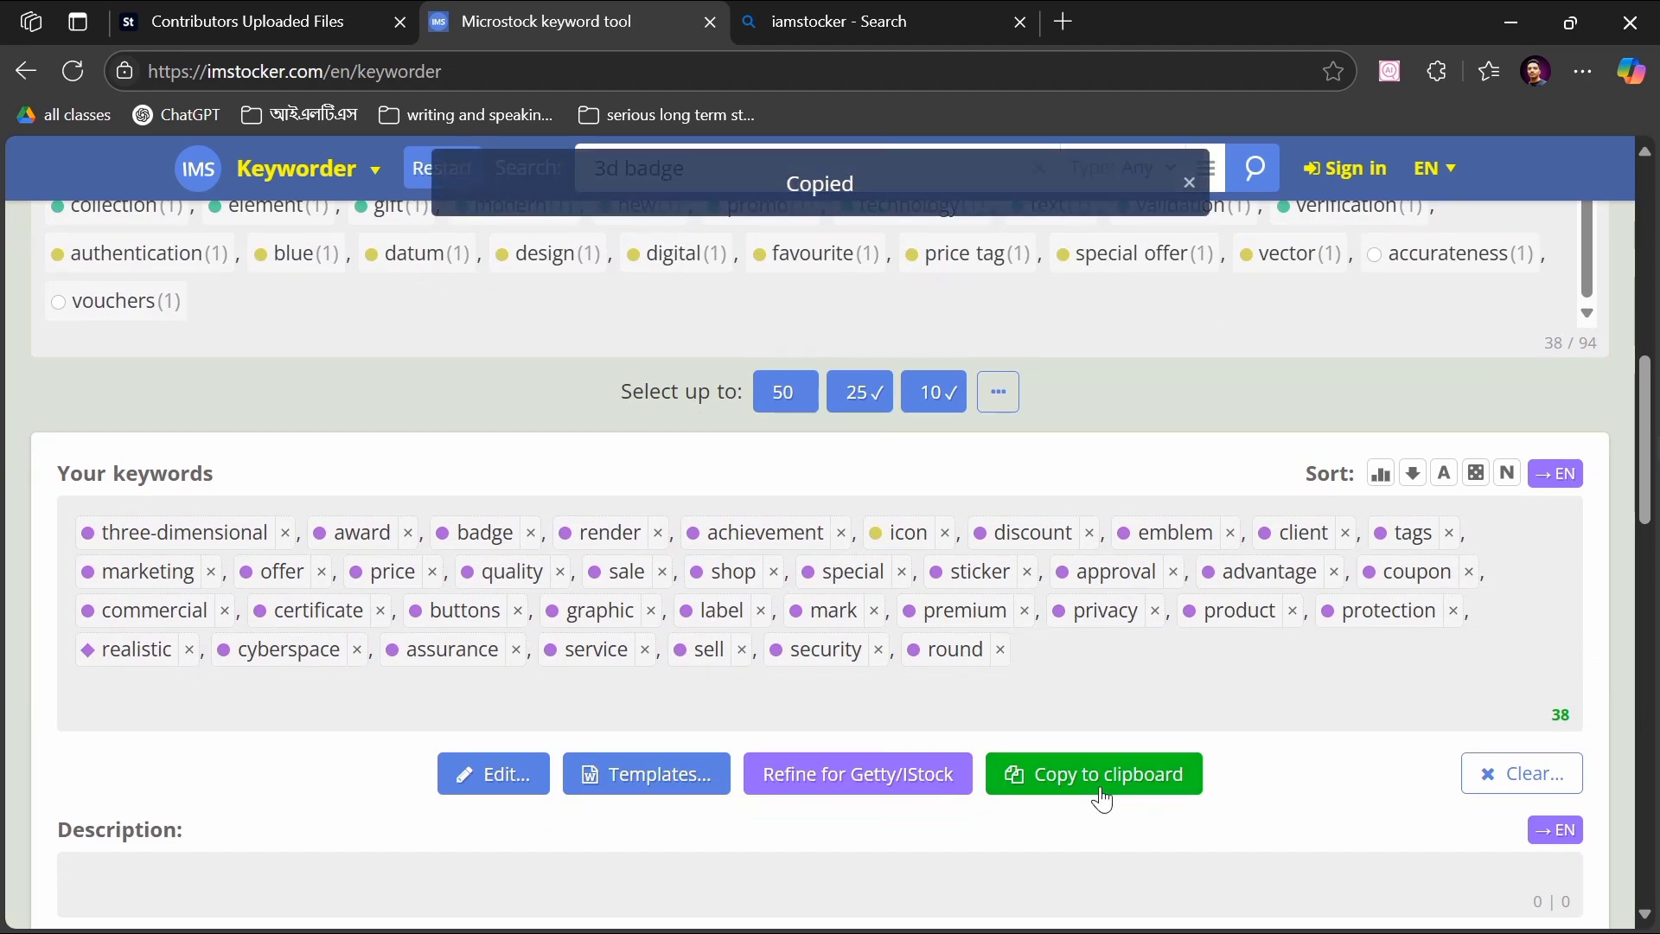
click(290, 13)
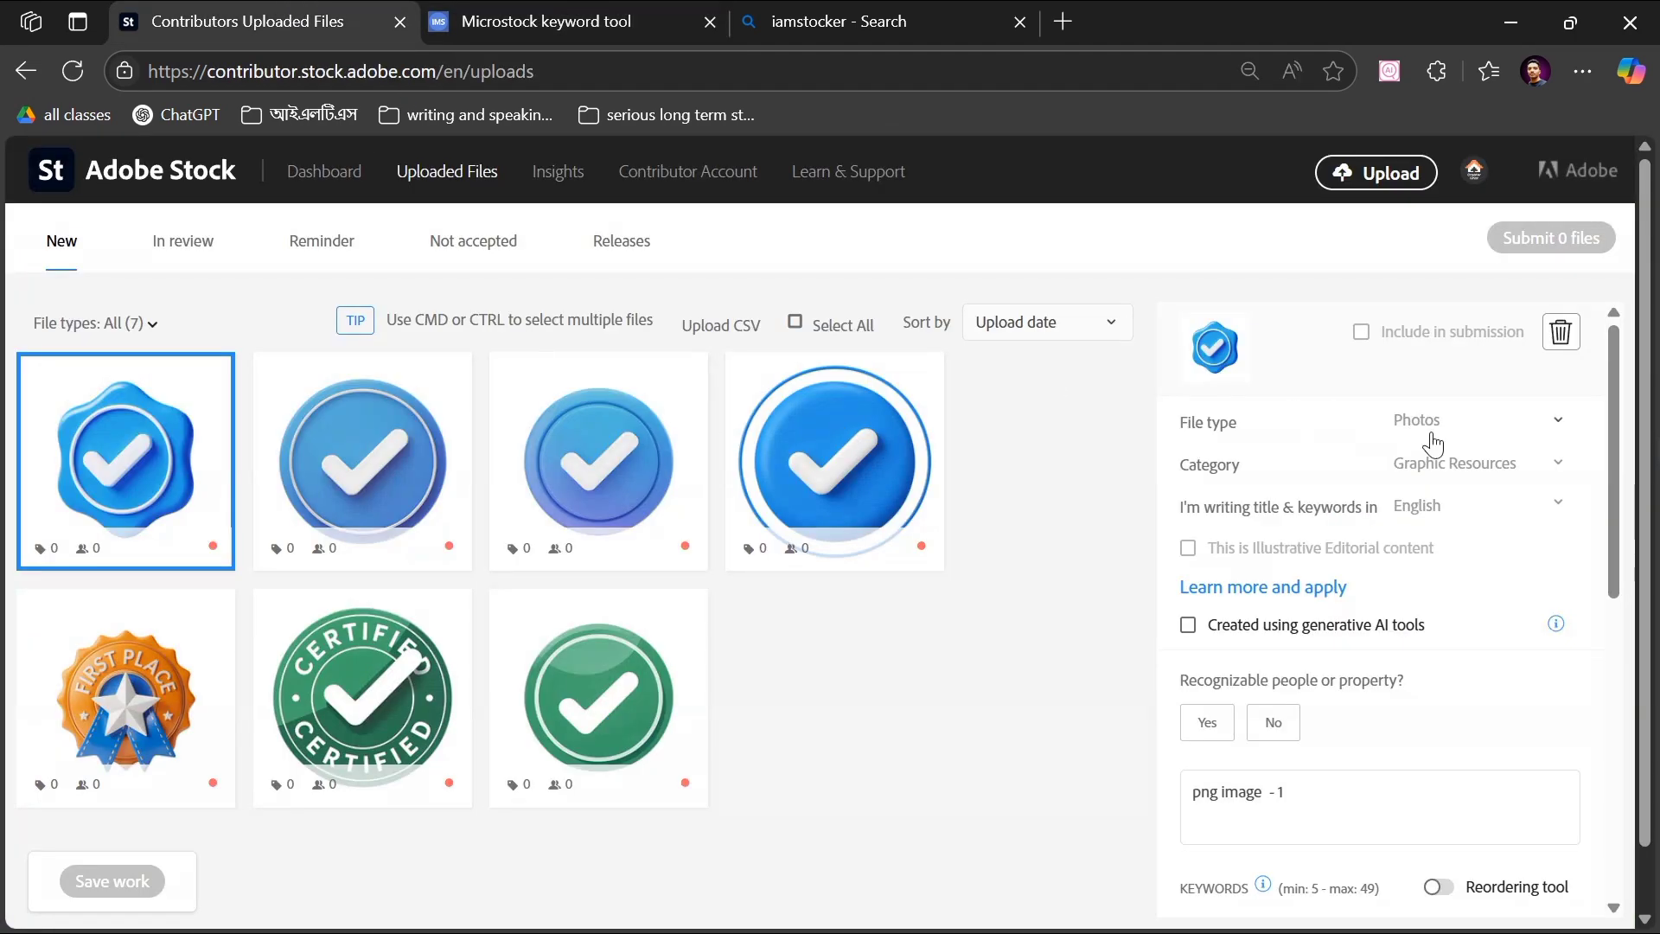
Step: Select all seven badges, keeping file type Photos and category Graphic Resources
click(797, 323)
scroll(1427, 520, down, 1)
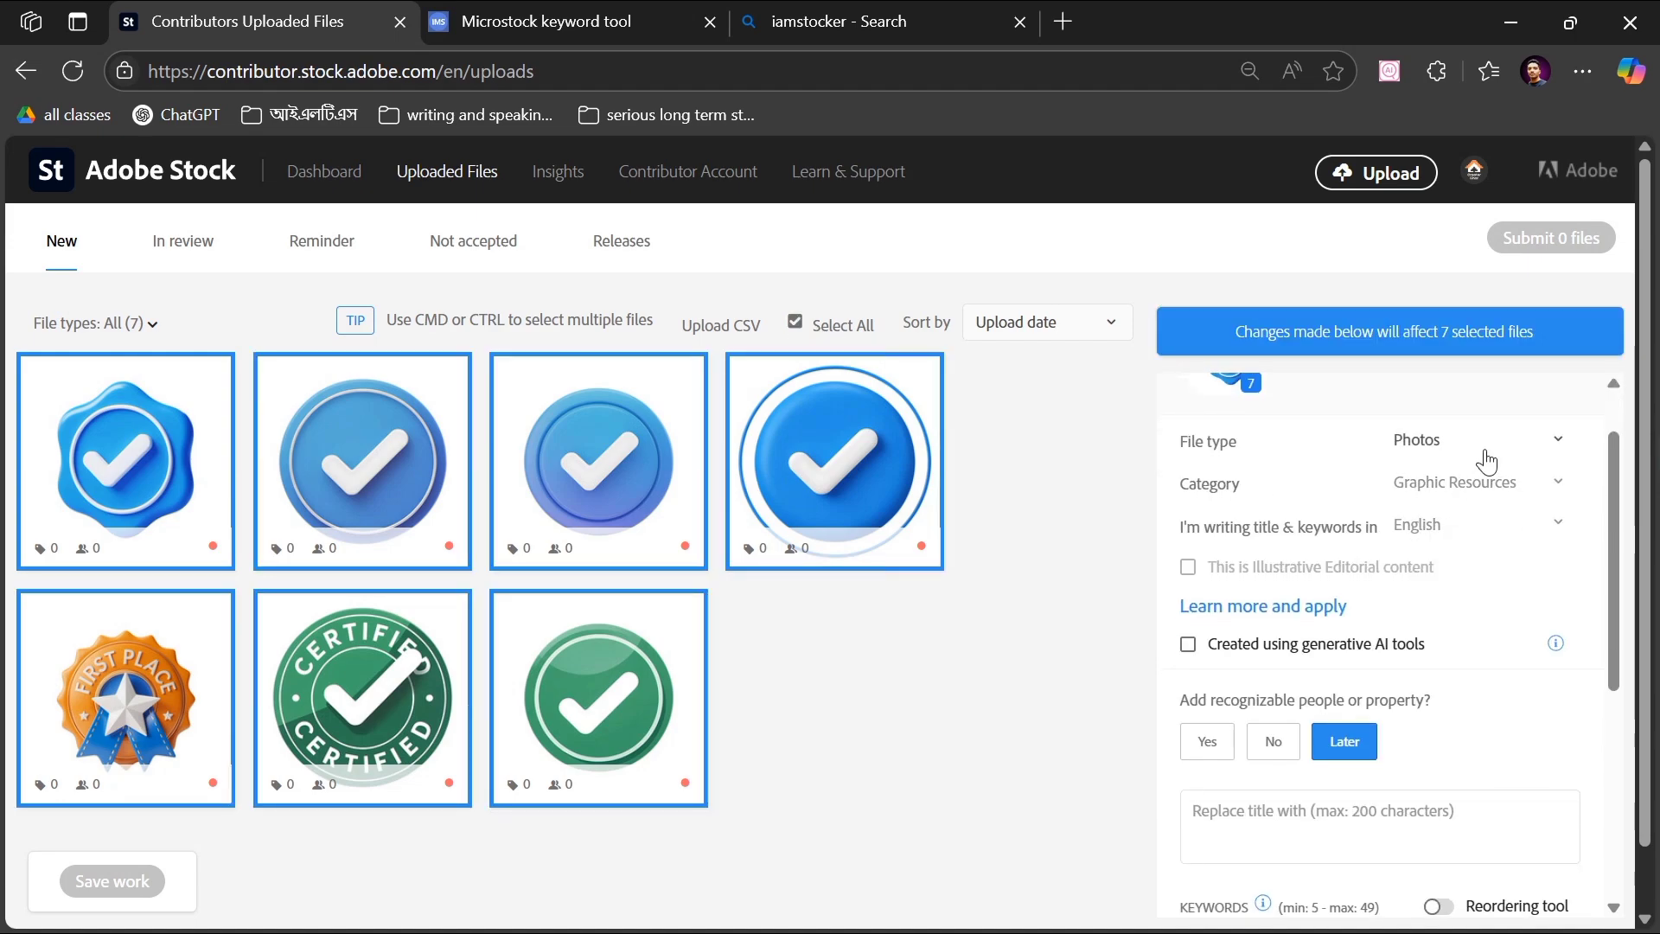
click(1487, 447)
click(1488, 447)
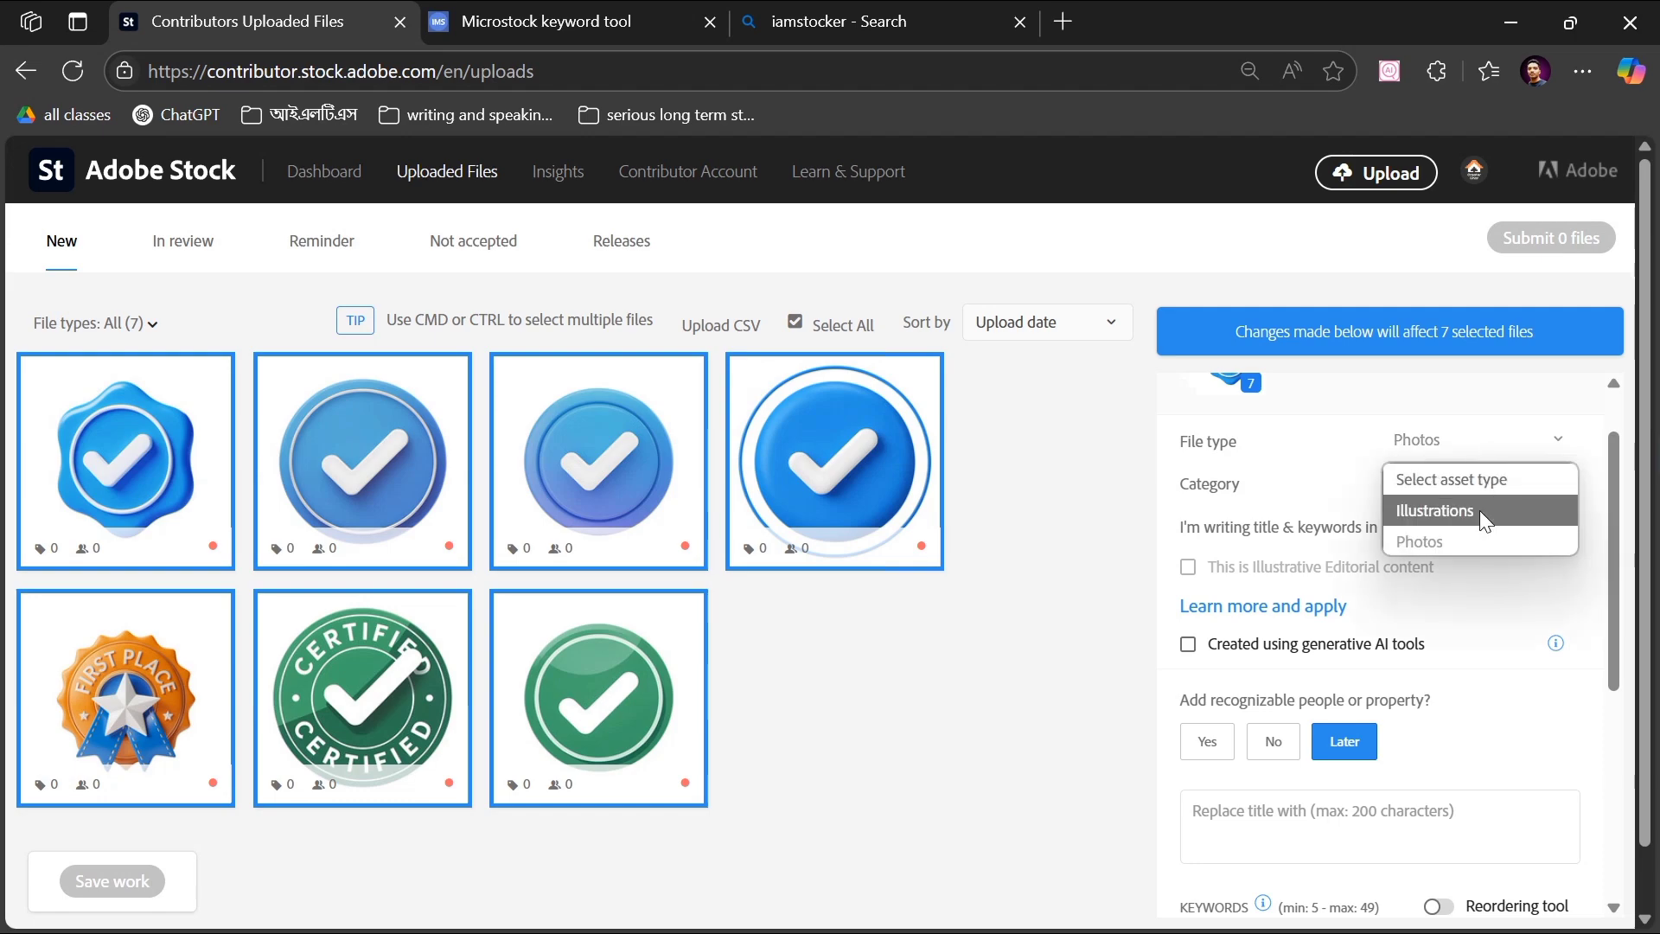
click(1471, 453)
click(1479, 484)
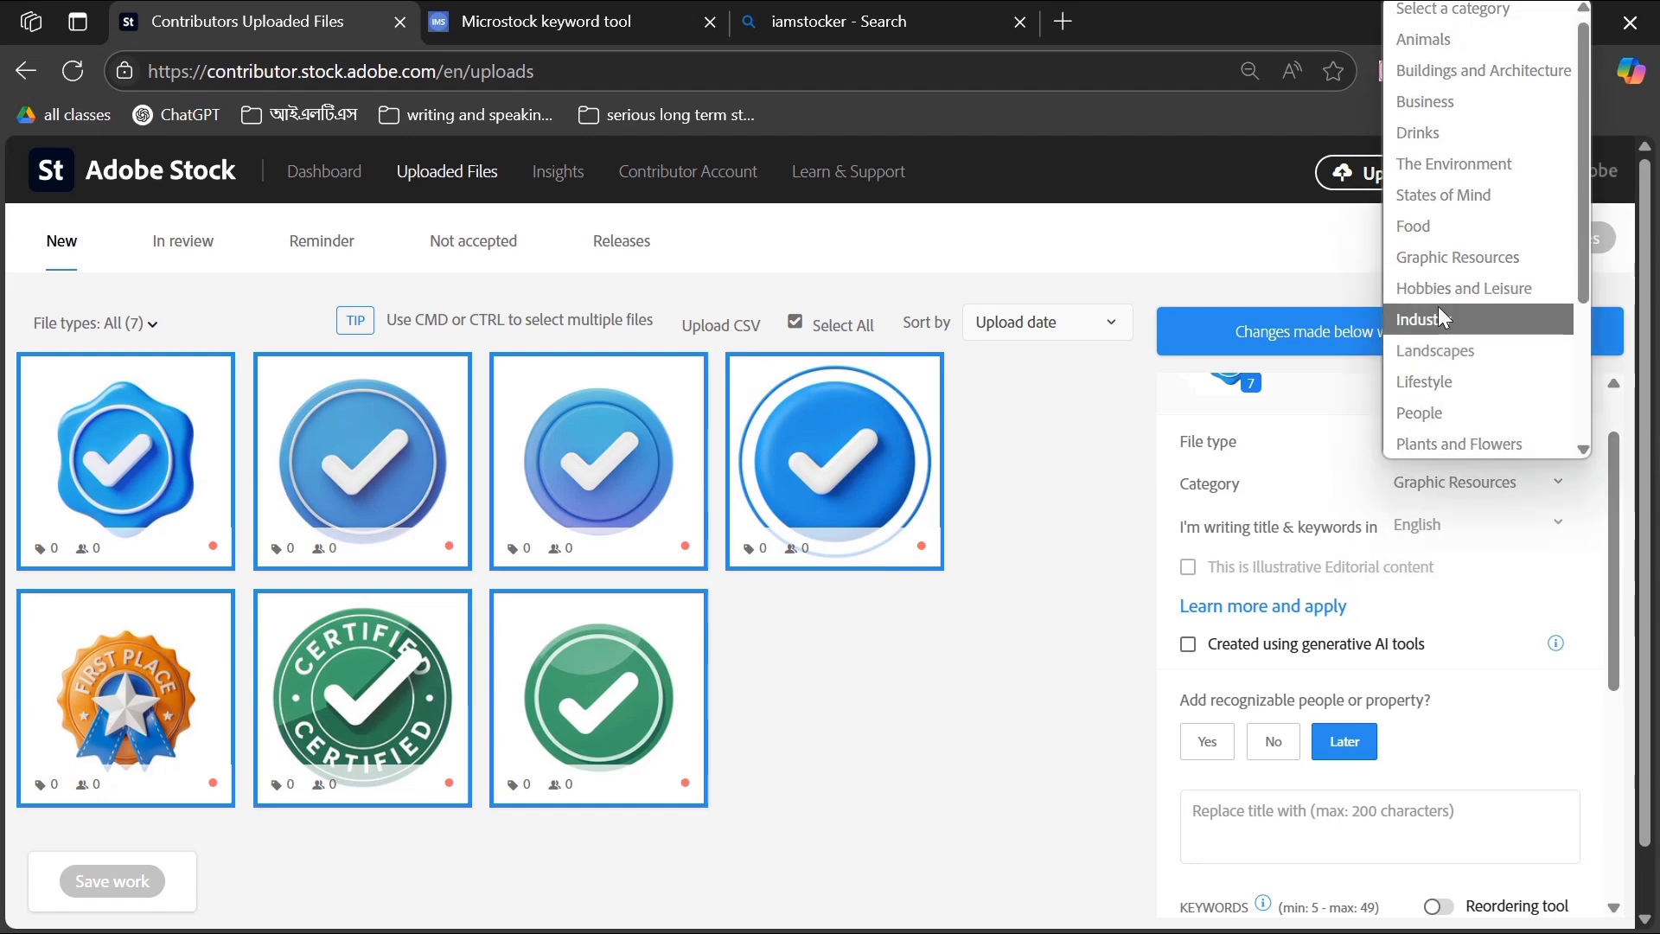
click(1442, 262)
scroll(1401, 622, down, 2)
scroll(1297, 583, down, 1)
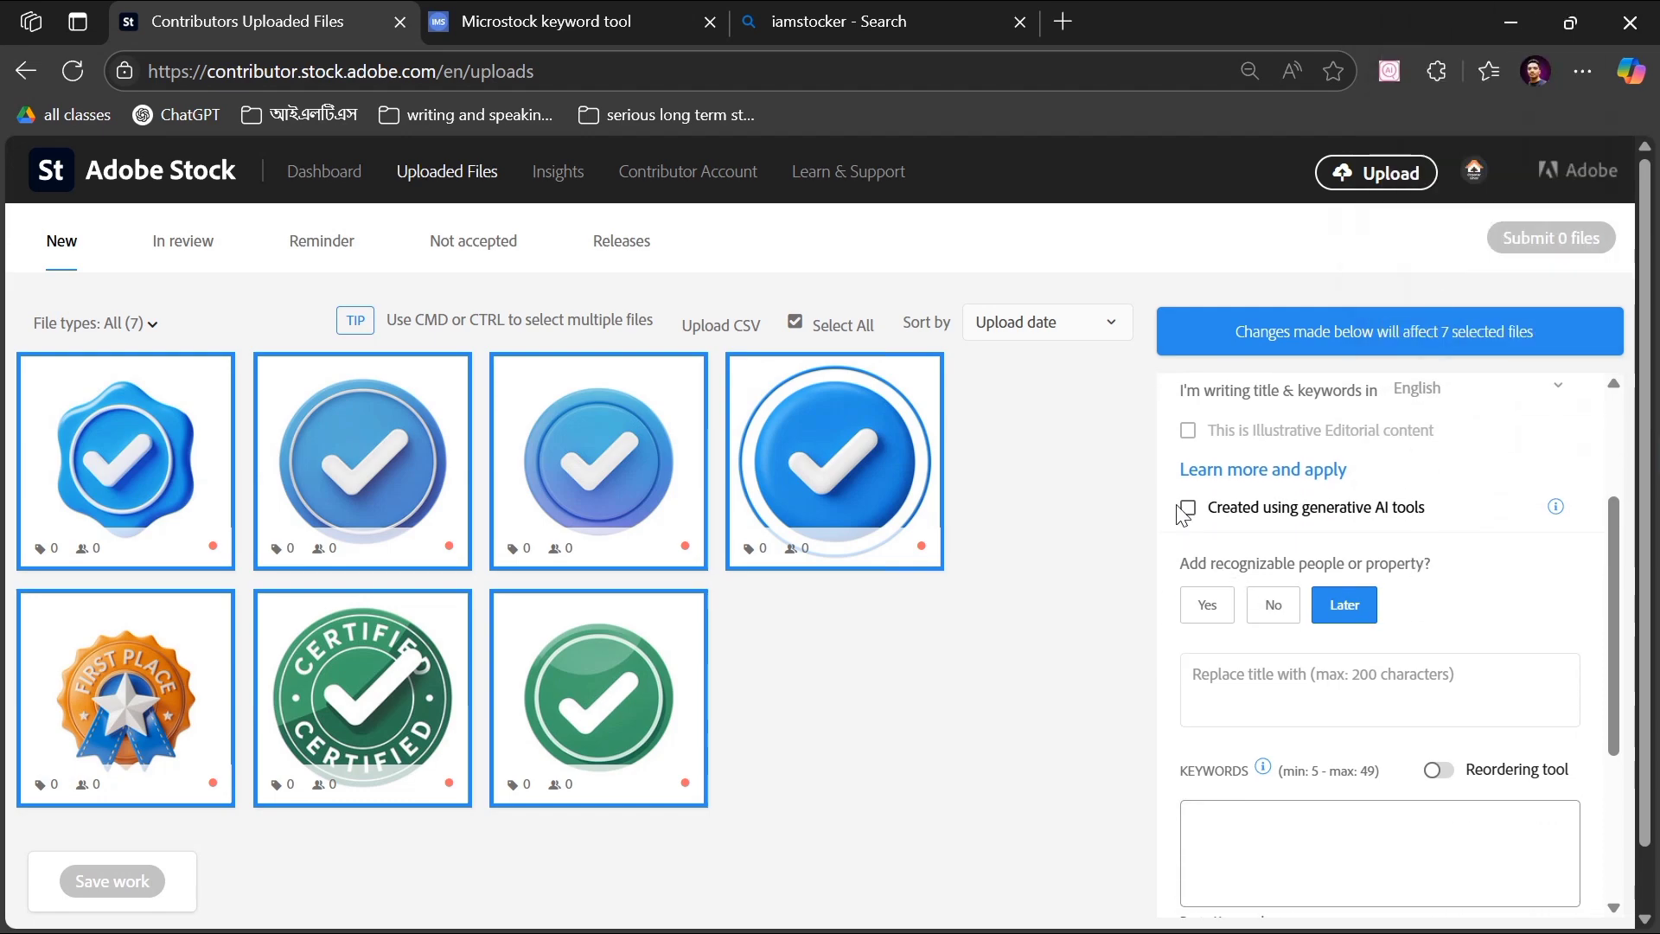
Step: Declare the files generative-AI made with no recognizable people and paste the copied keywords
click(1189, 508)
scroll(1355, 542, down, 1)
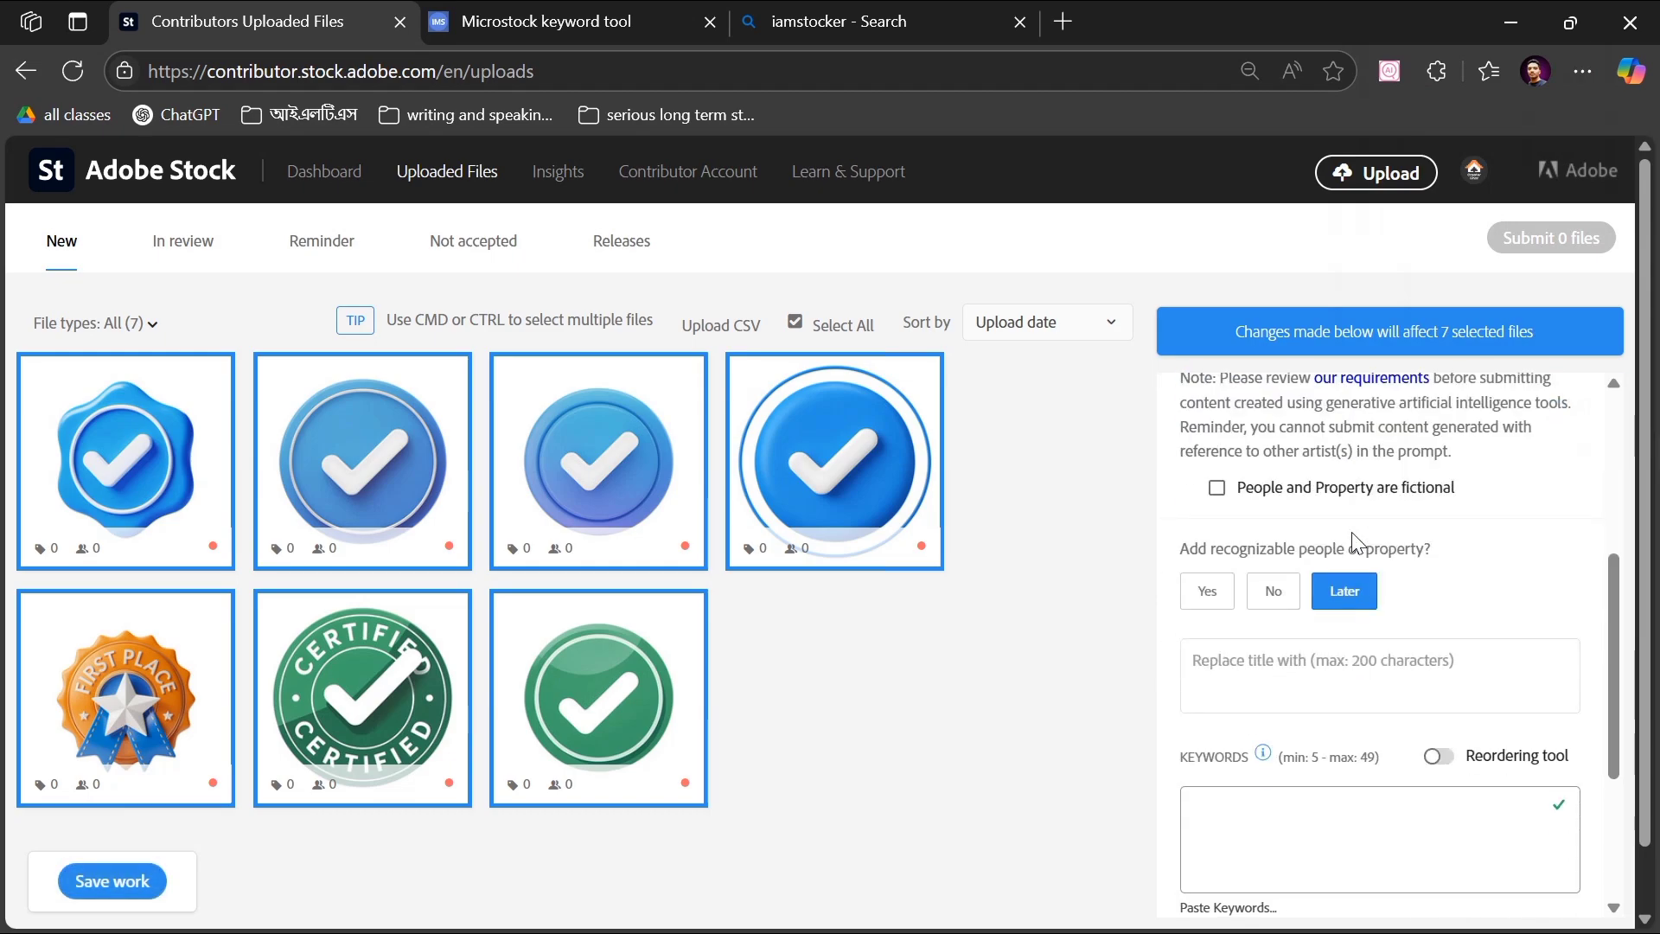
click(1275, 592)
scroll(1279, 609, down, 1)
scroll(1271, 649, down, 1)
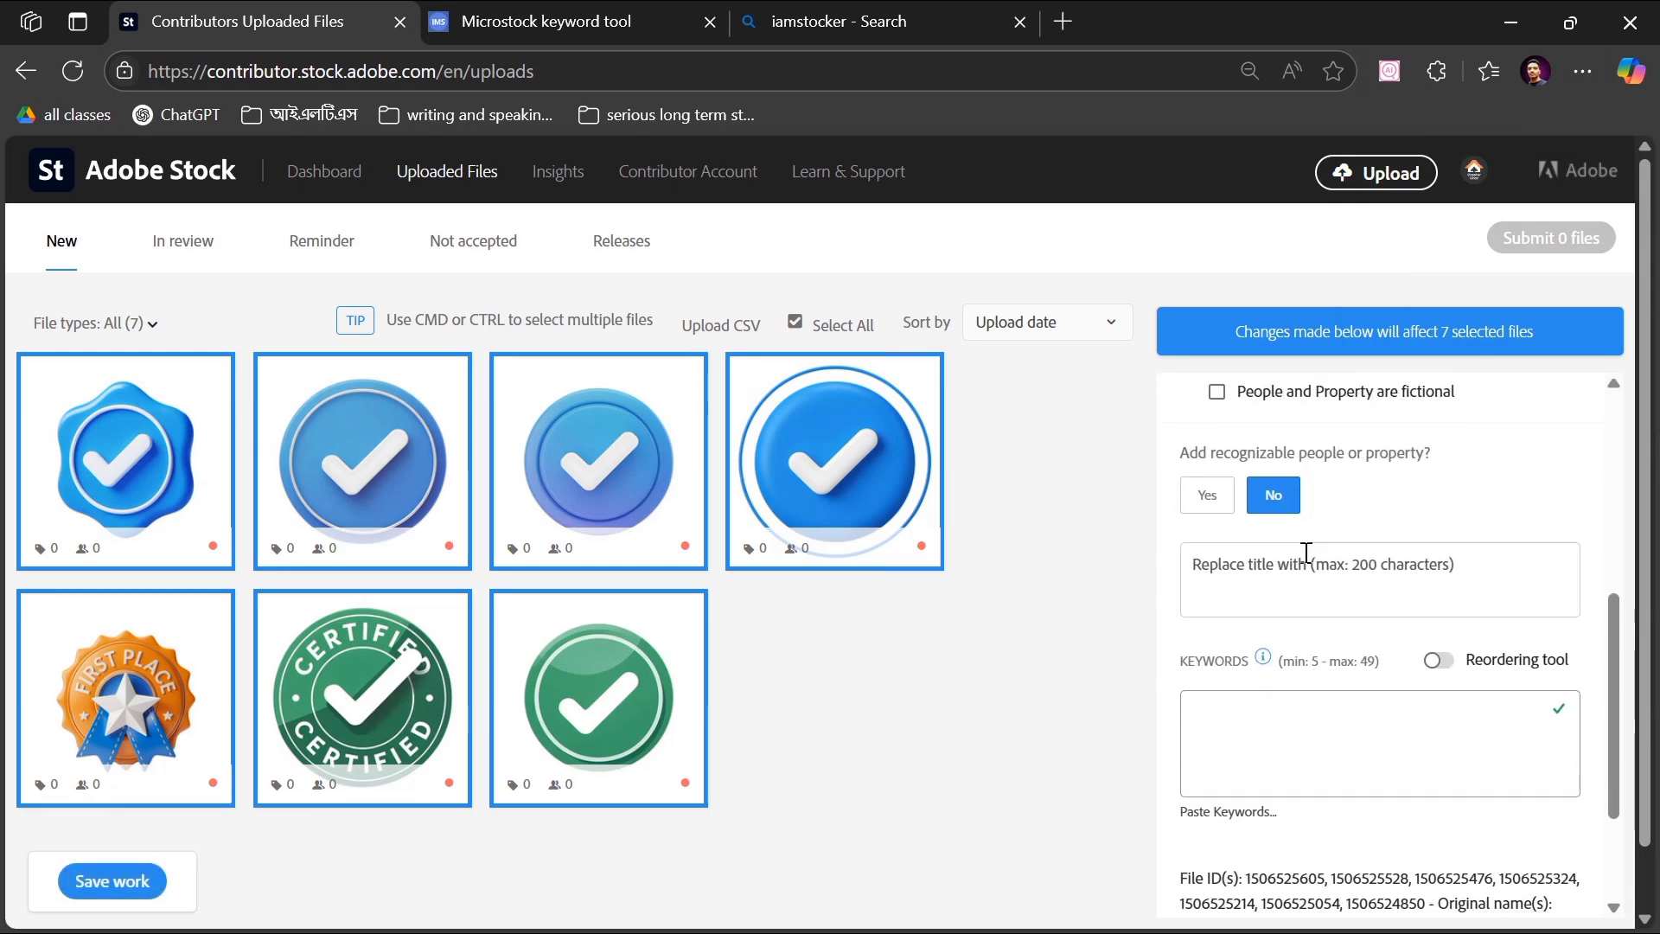
text(three-dimensional, award, badge, render, achievement, icon, discount, emblem, client, tags, marketing, offer, price, quality, sale, shop, special, sticker, approval, advantage, coupon, commercial, certificate, buttons, graphic, label, mark, premium, privacy, product, protection, realistic, cyberspace, assurance, service, sell, security, round)
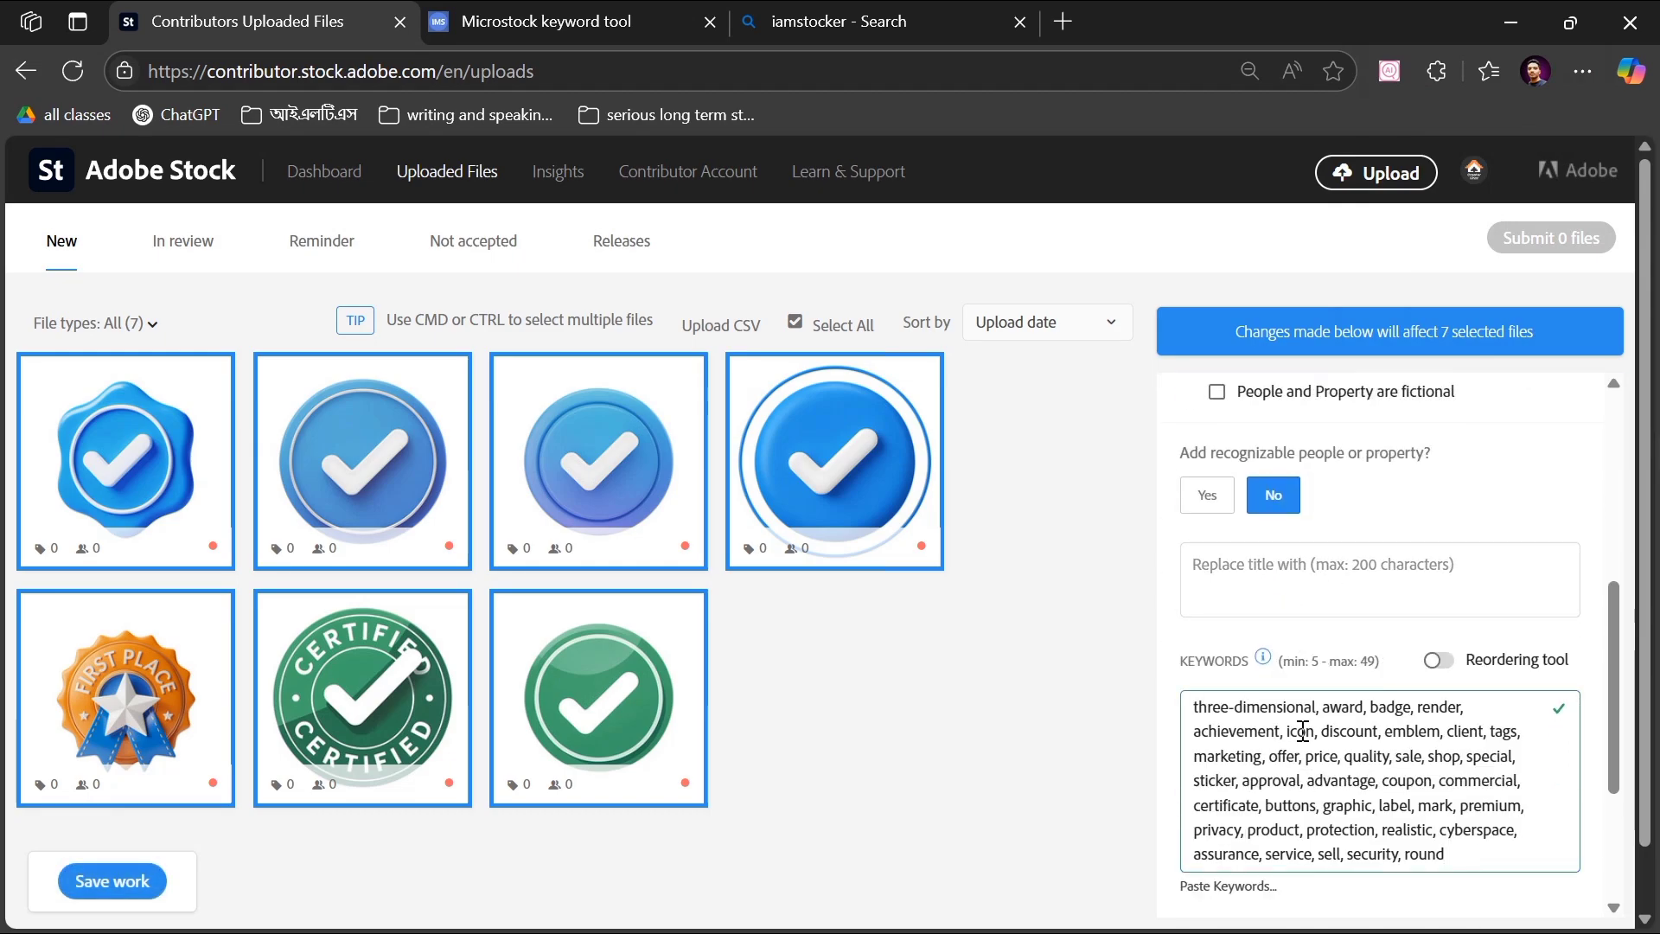
click(605, 637)
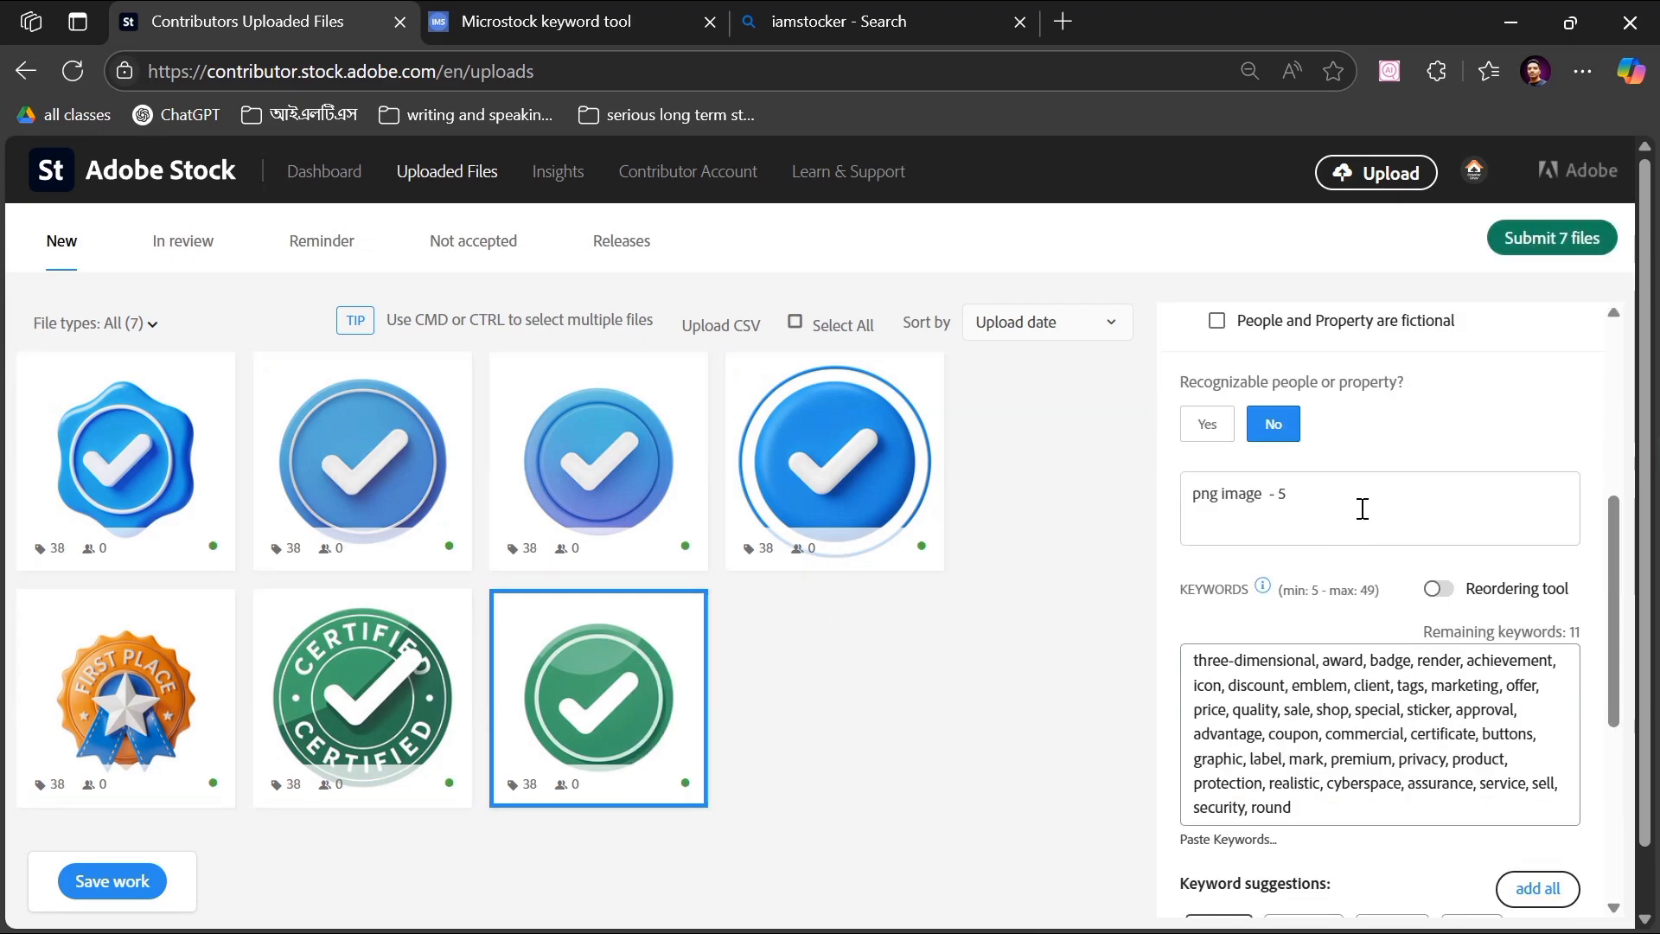
Step: Replace the green check badge's placeholder title with 'check mark icon'
click(1361, 509)
key(ctrl+a)
key(BackSpace)
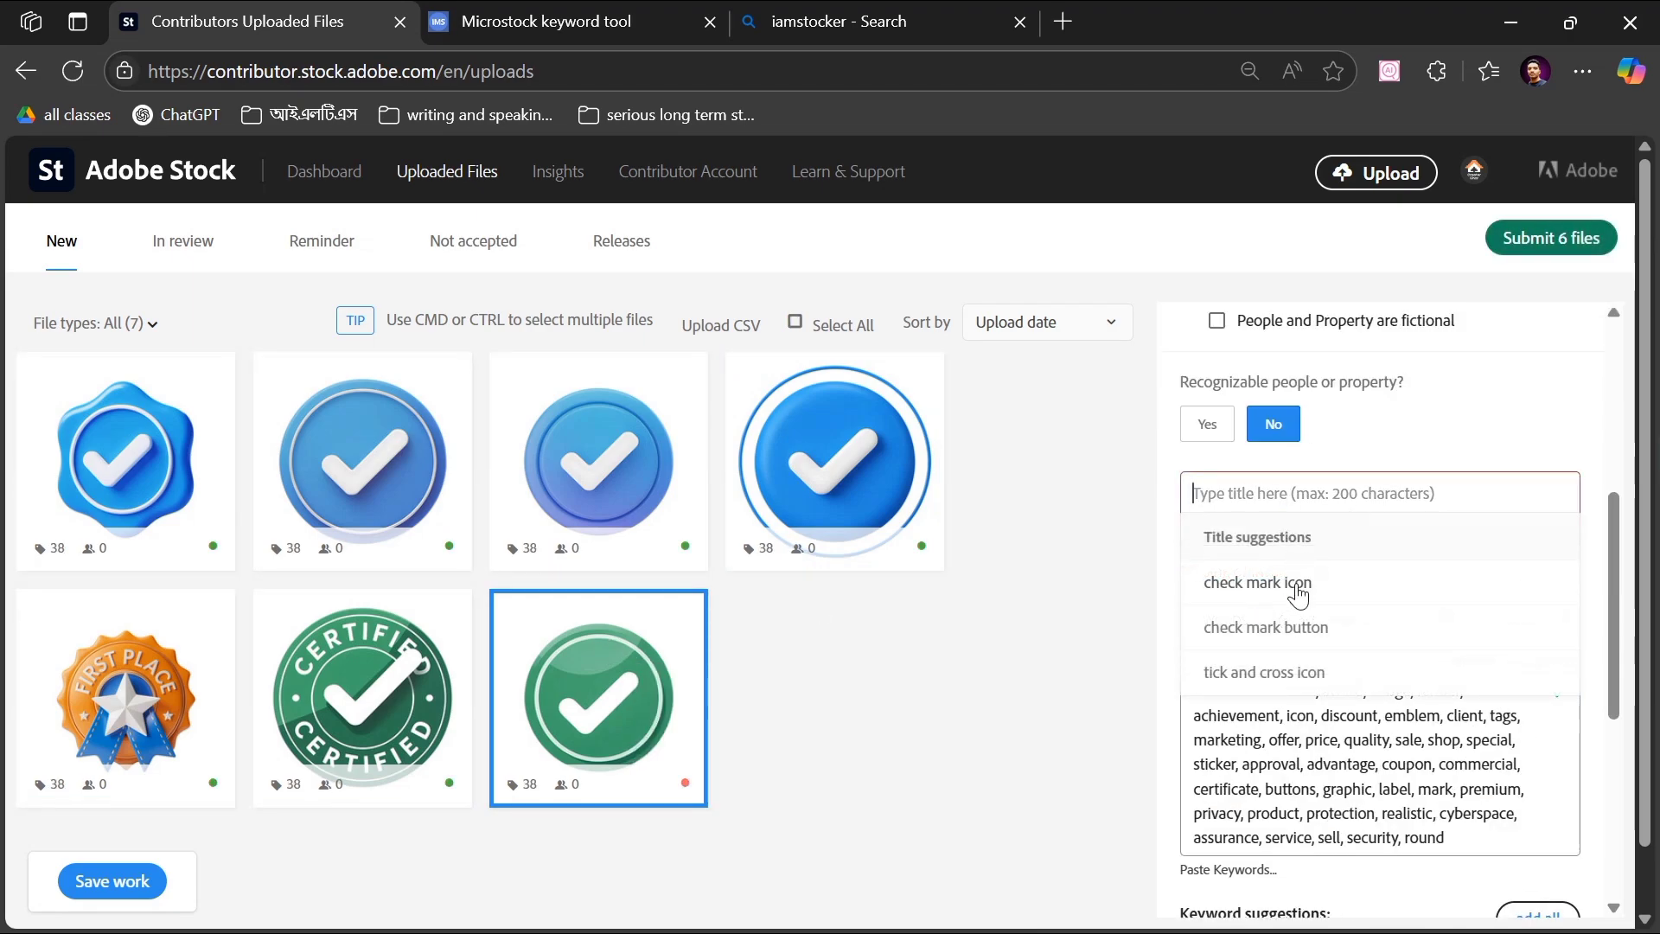
click(1258, 582)
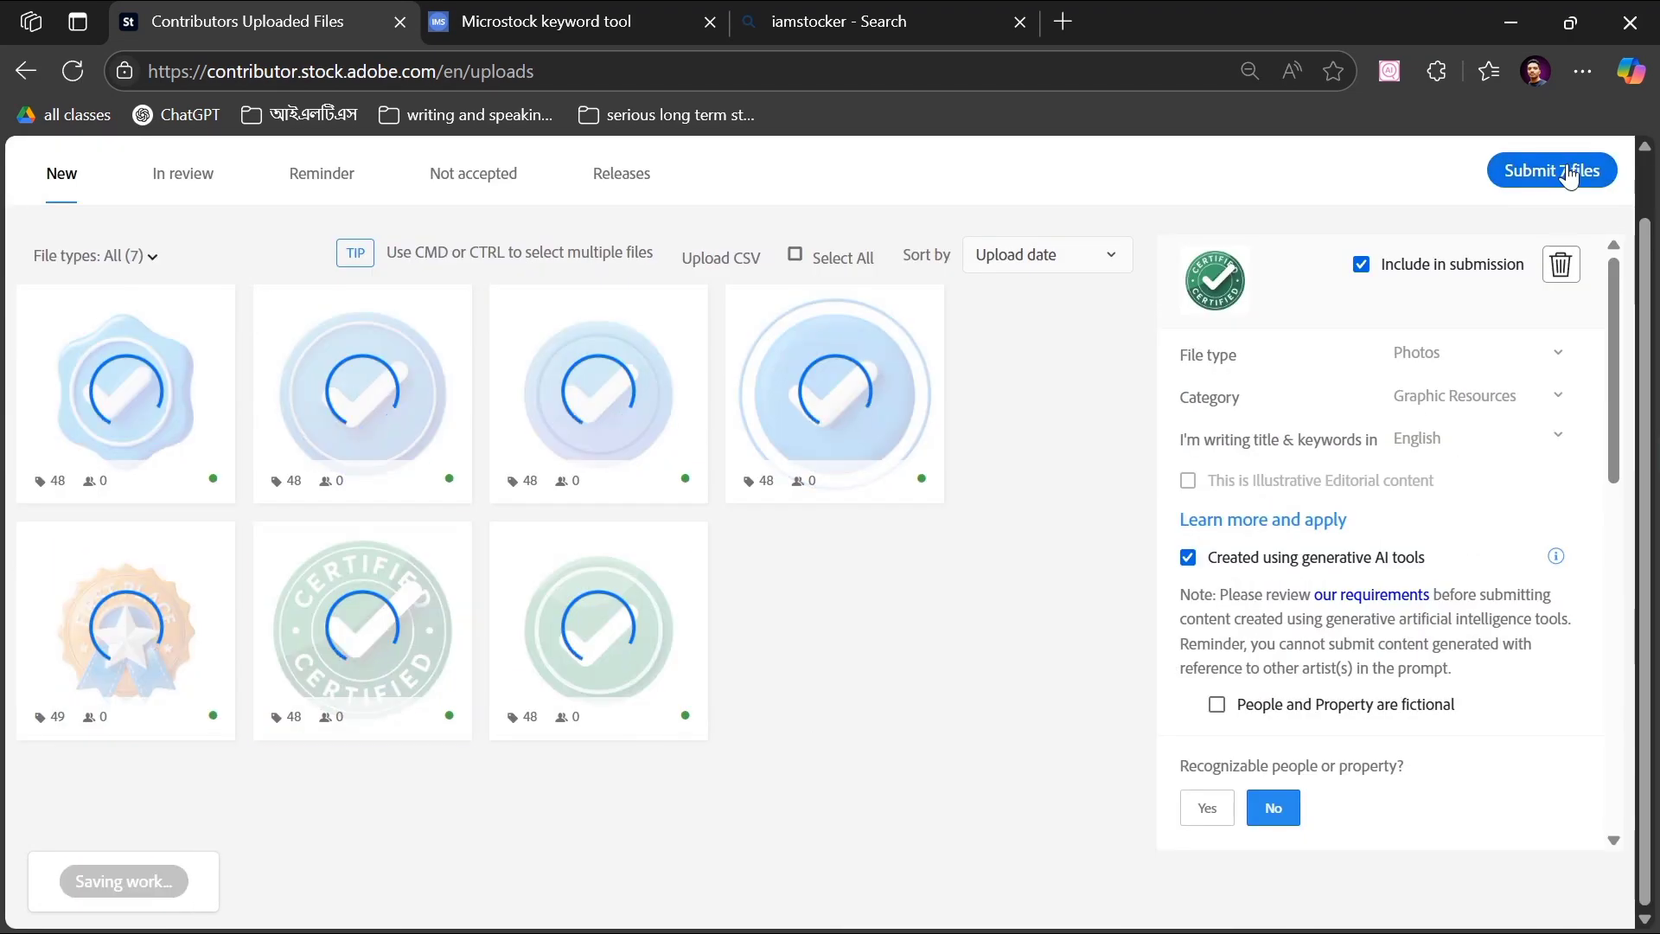
Step: Submit the 7 files, accept the terms and pass the cat-picture captcha
click(1570, 175)
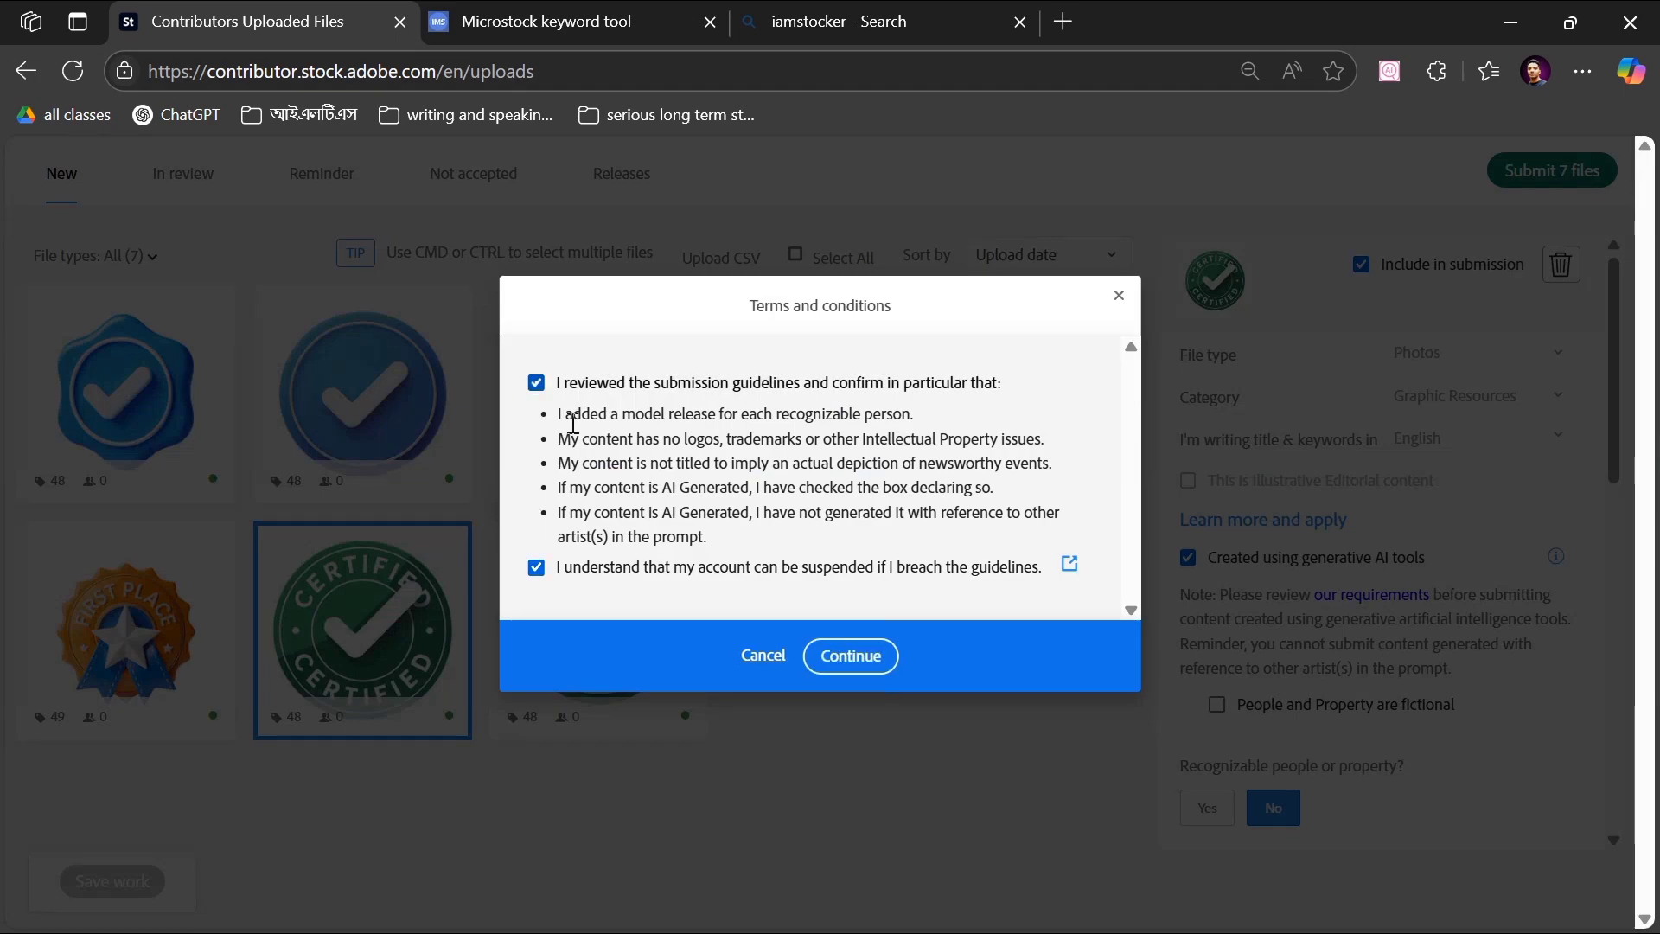
click(881, 657)
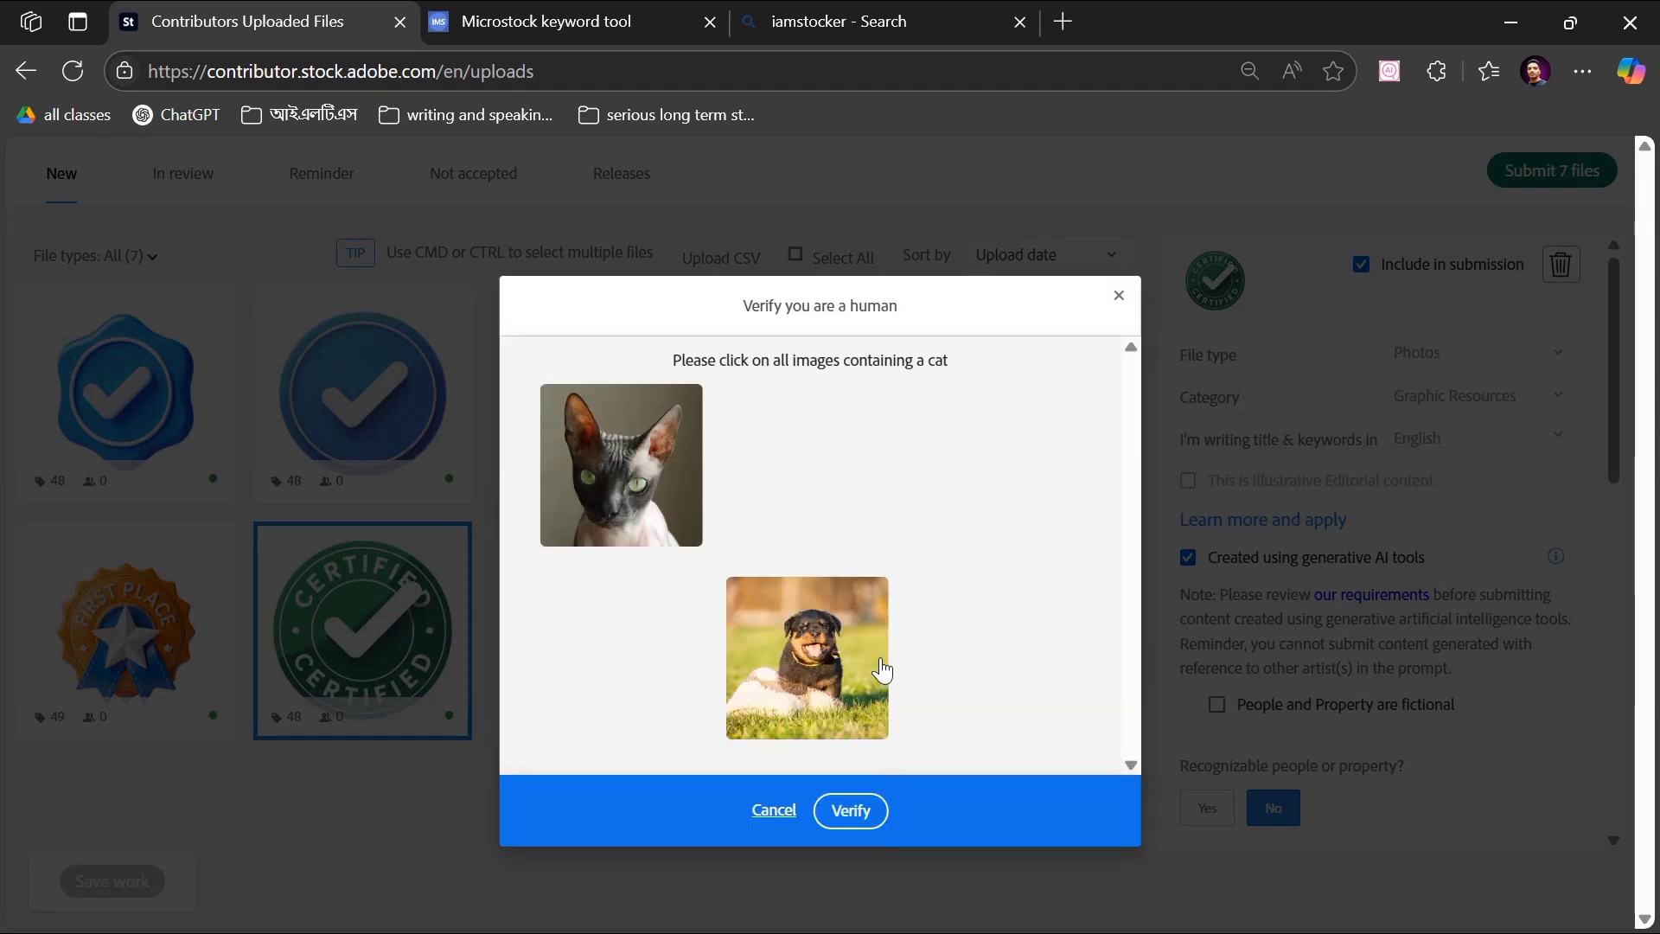
click(606, 463)
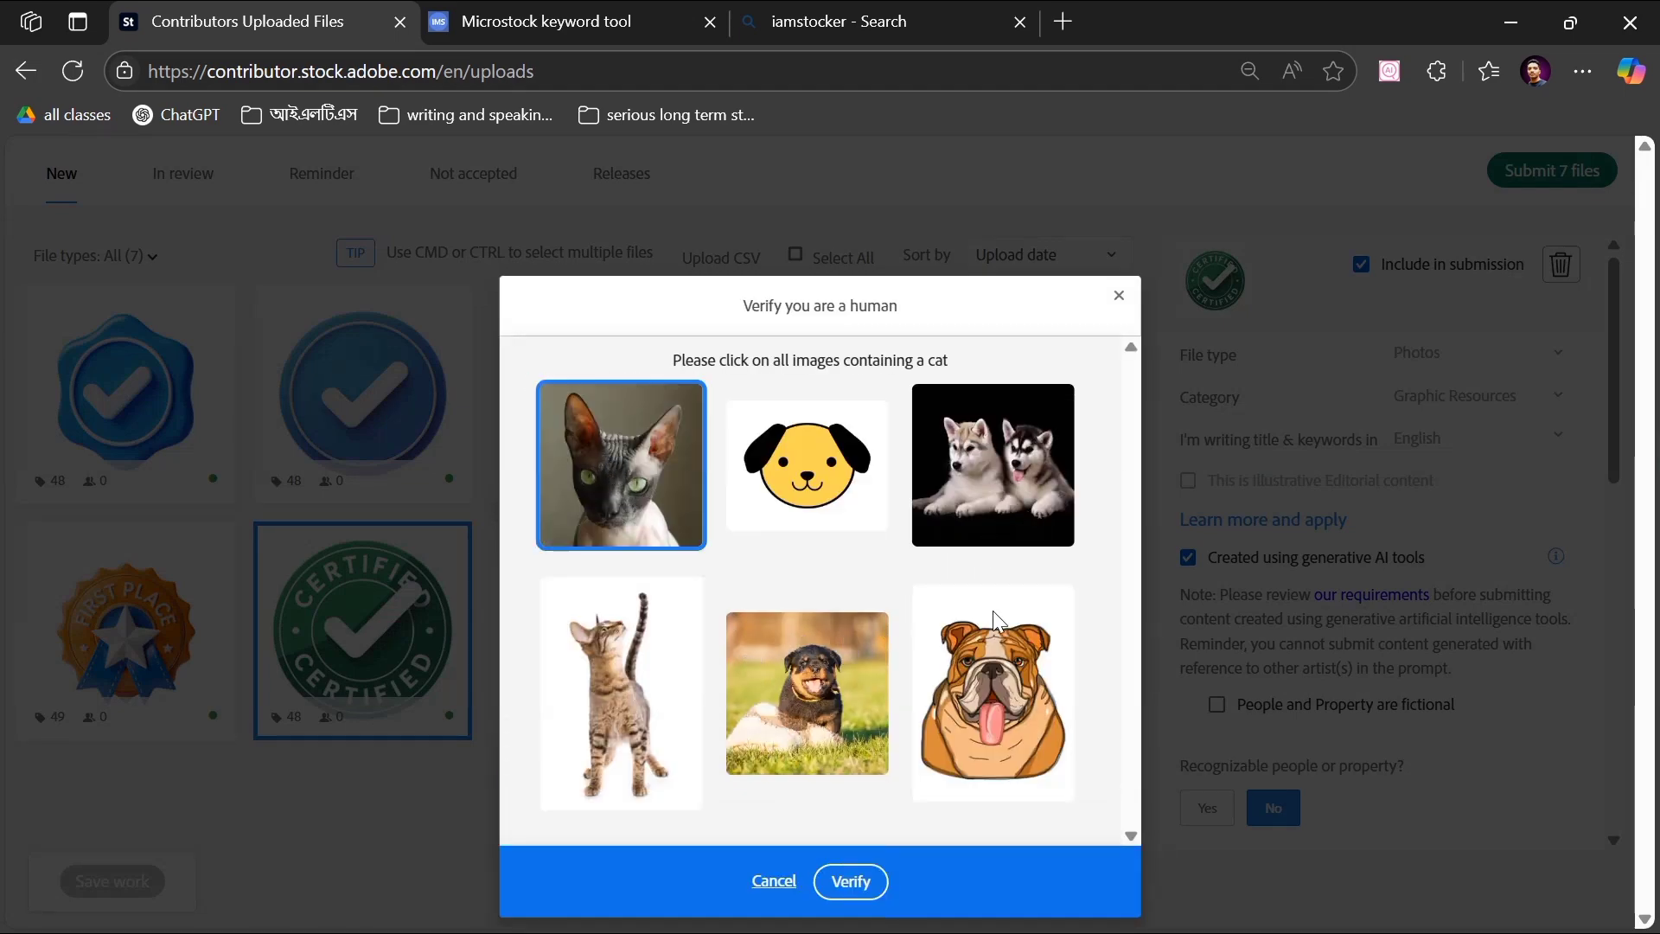
click(643, 706)
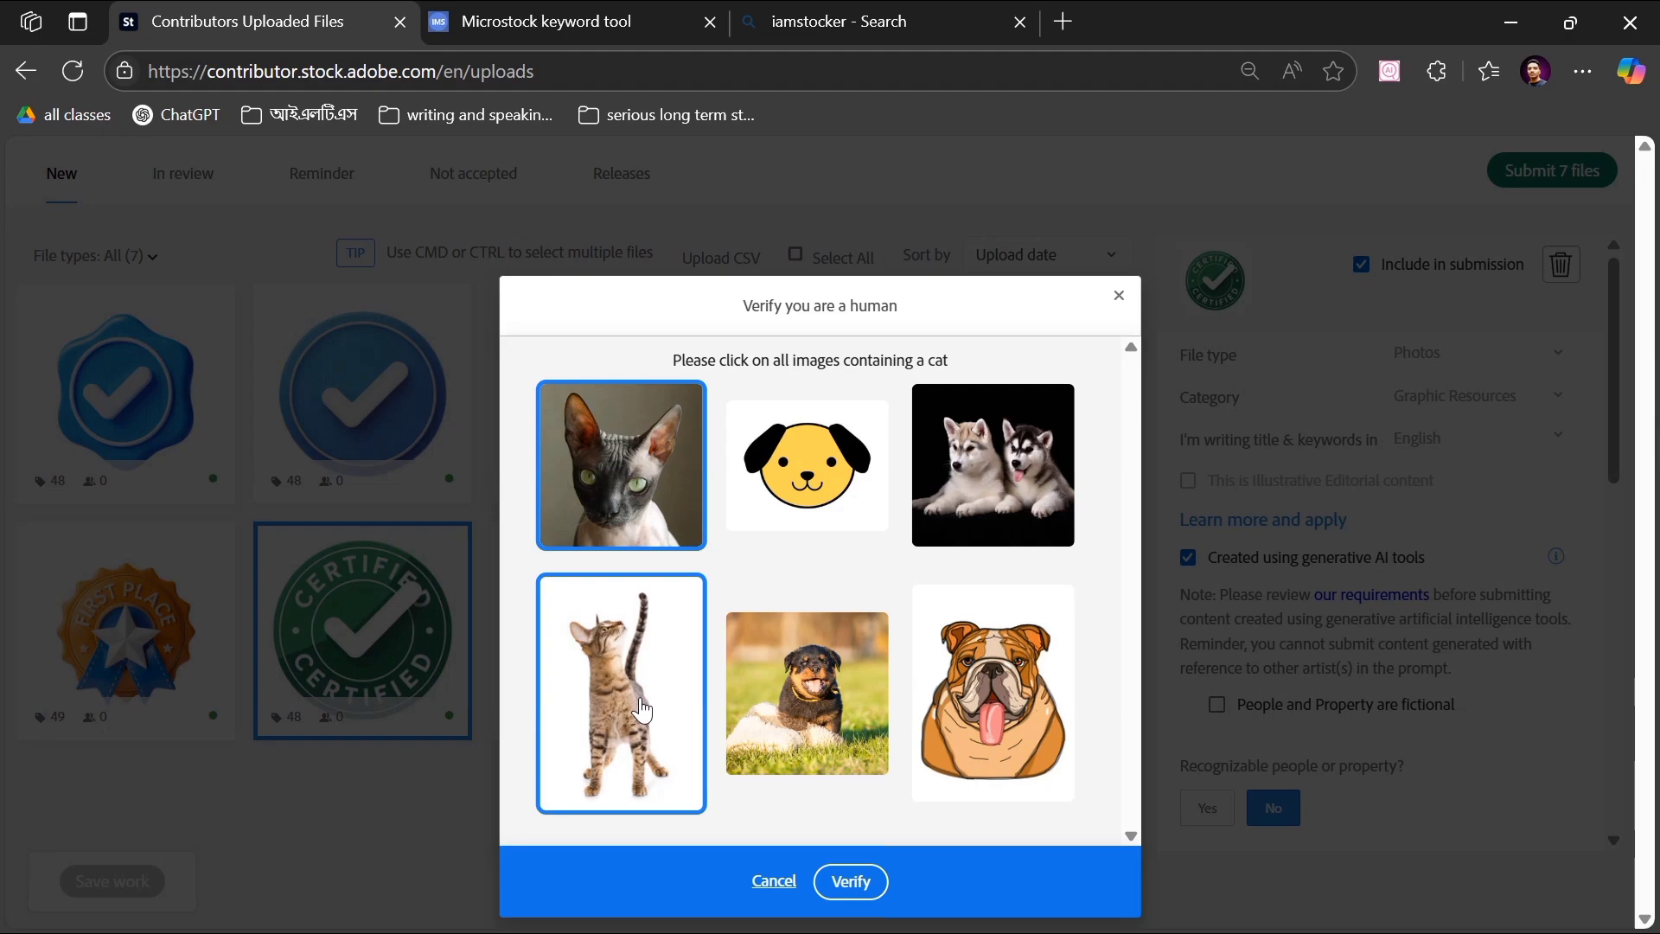
click(861, 886)
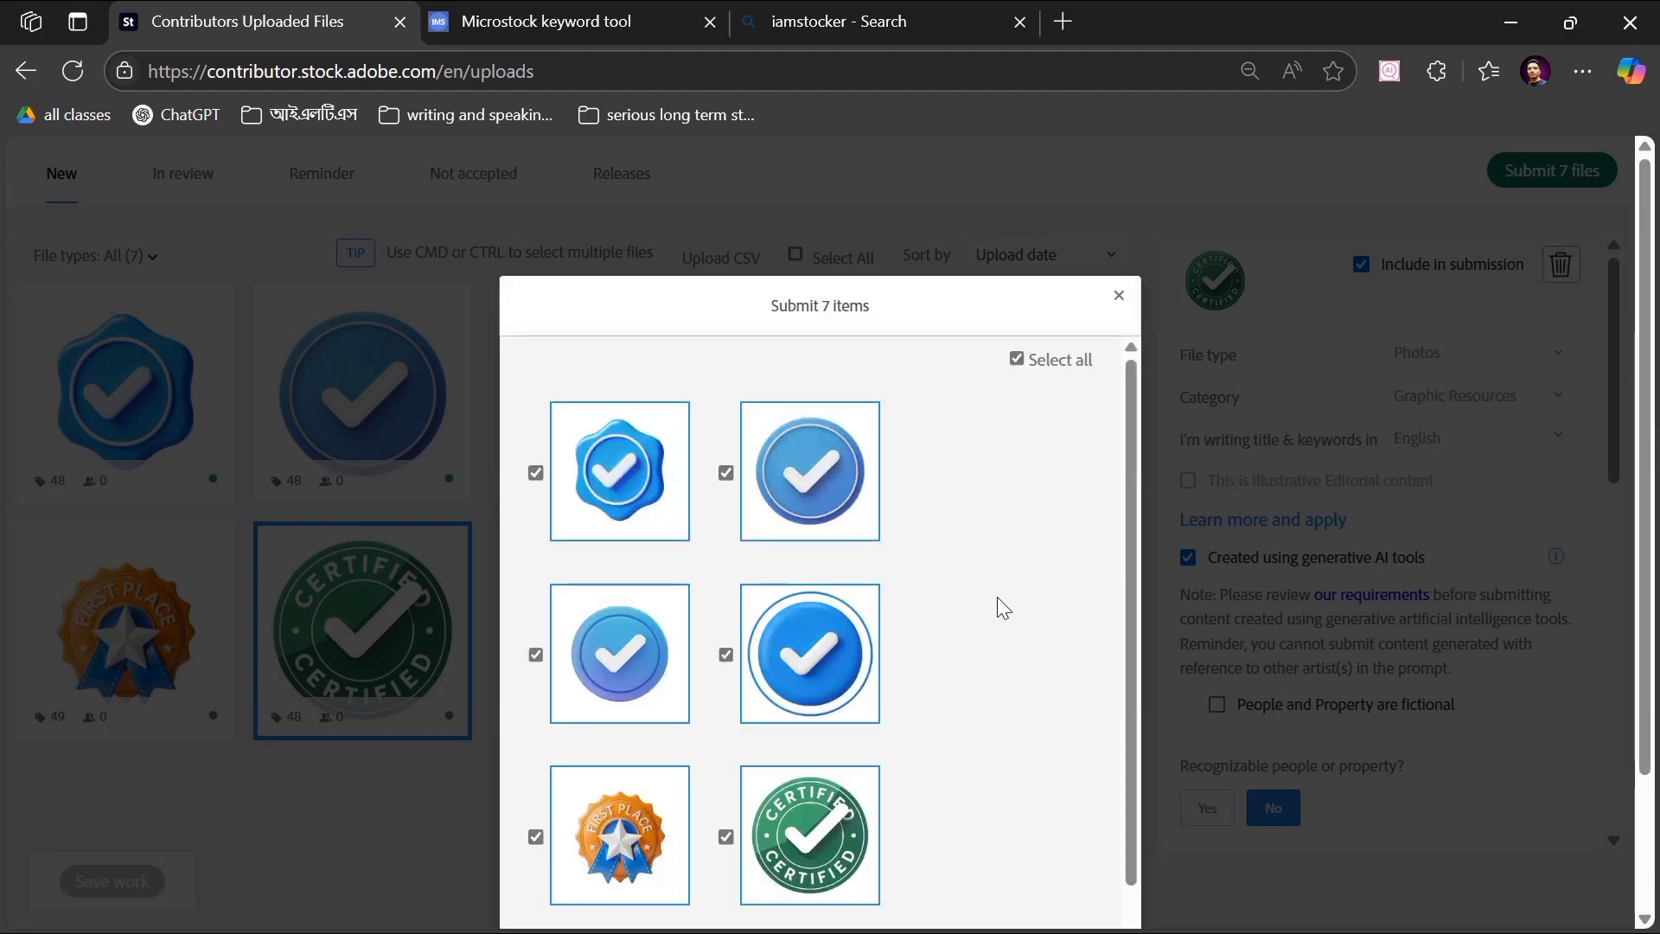
scroll(835, 714, down, 1)
scroll(807, 795, down, 2)
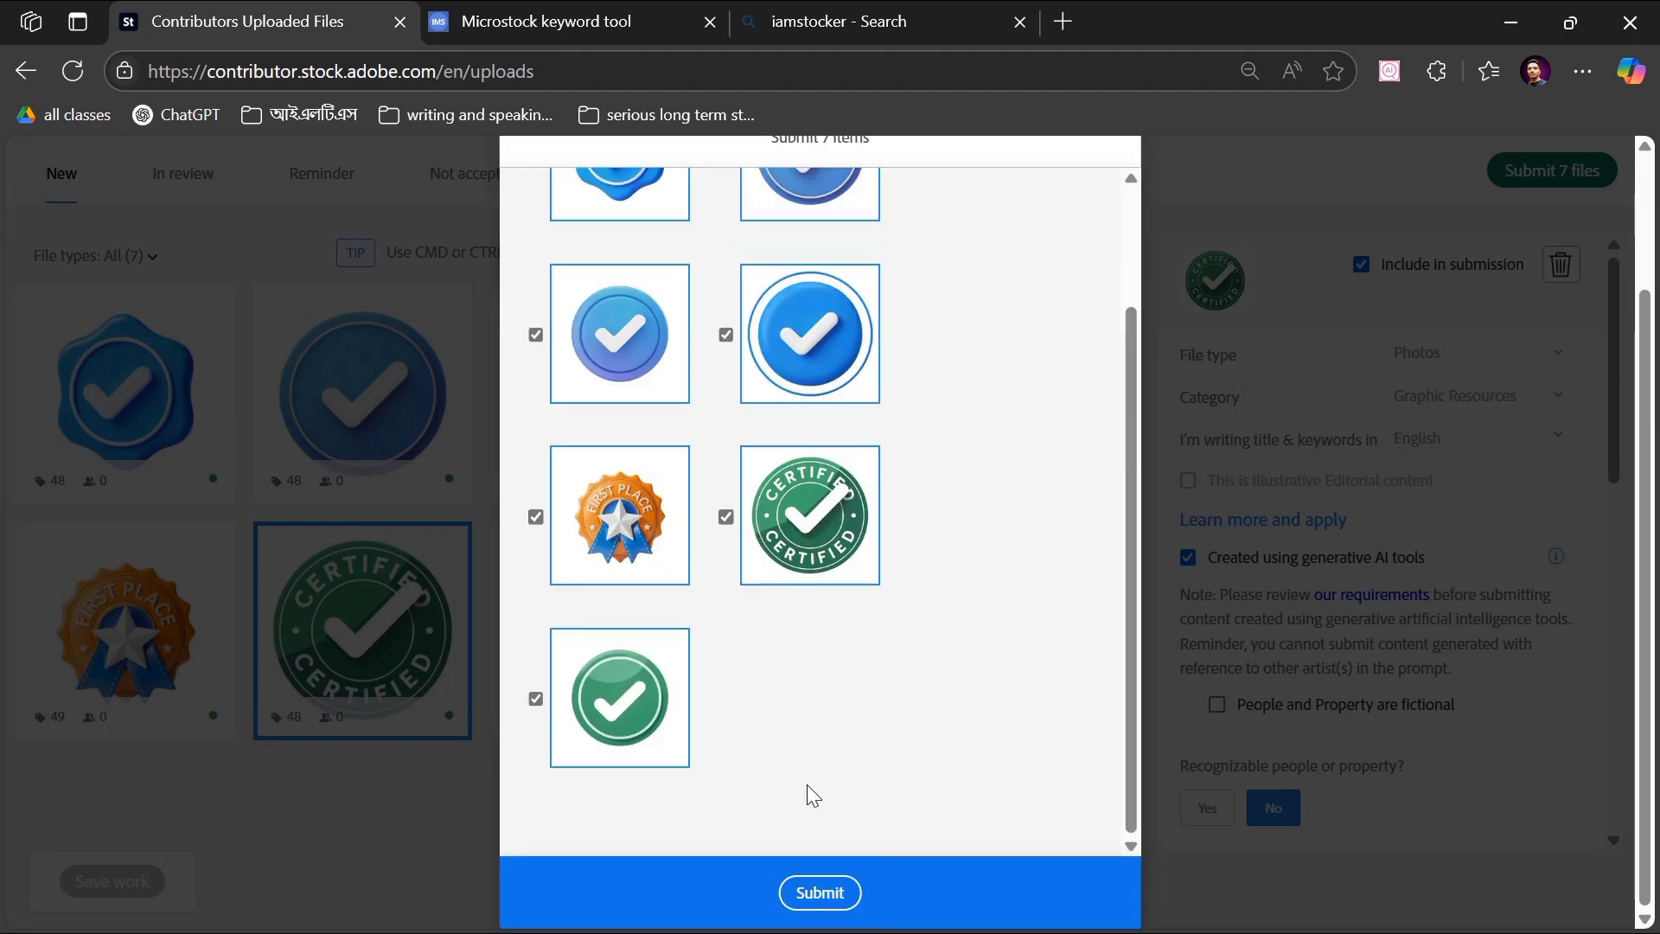
Step: Send the badges for review, confirm none under Not accepted, and go to the Dashboard
click(826, 899)
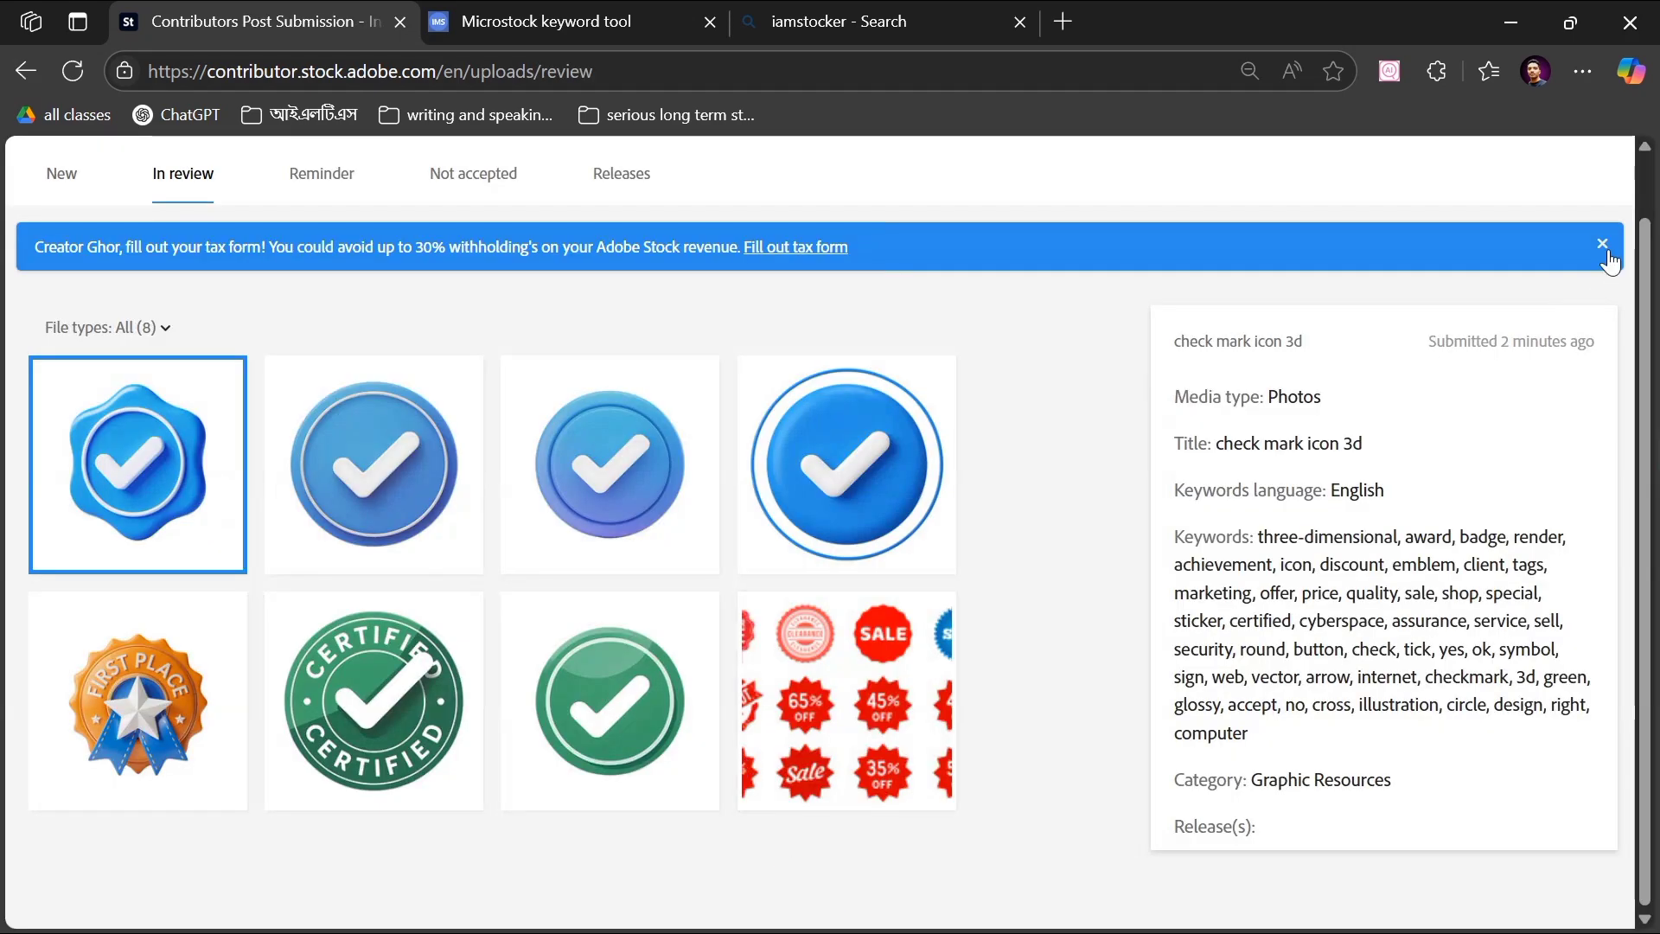
click(441, 178)
scroll(763, 160, up, 2)
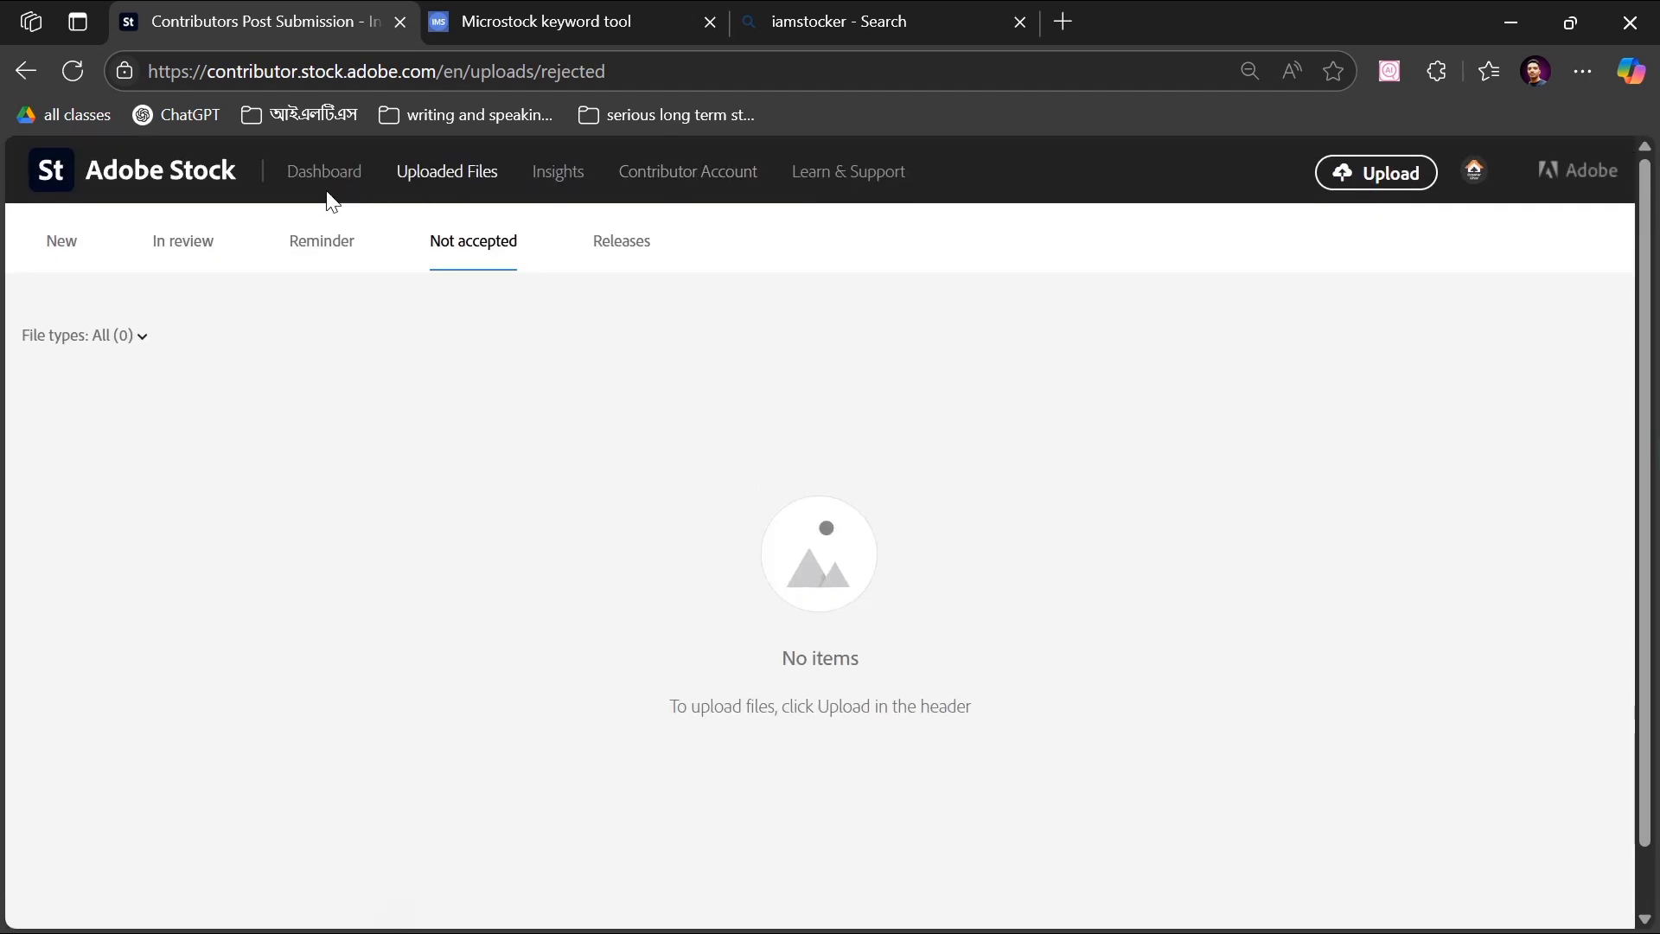
click(195, 182)
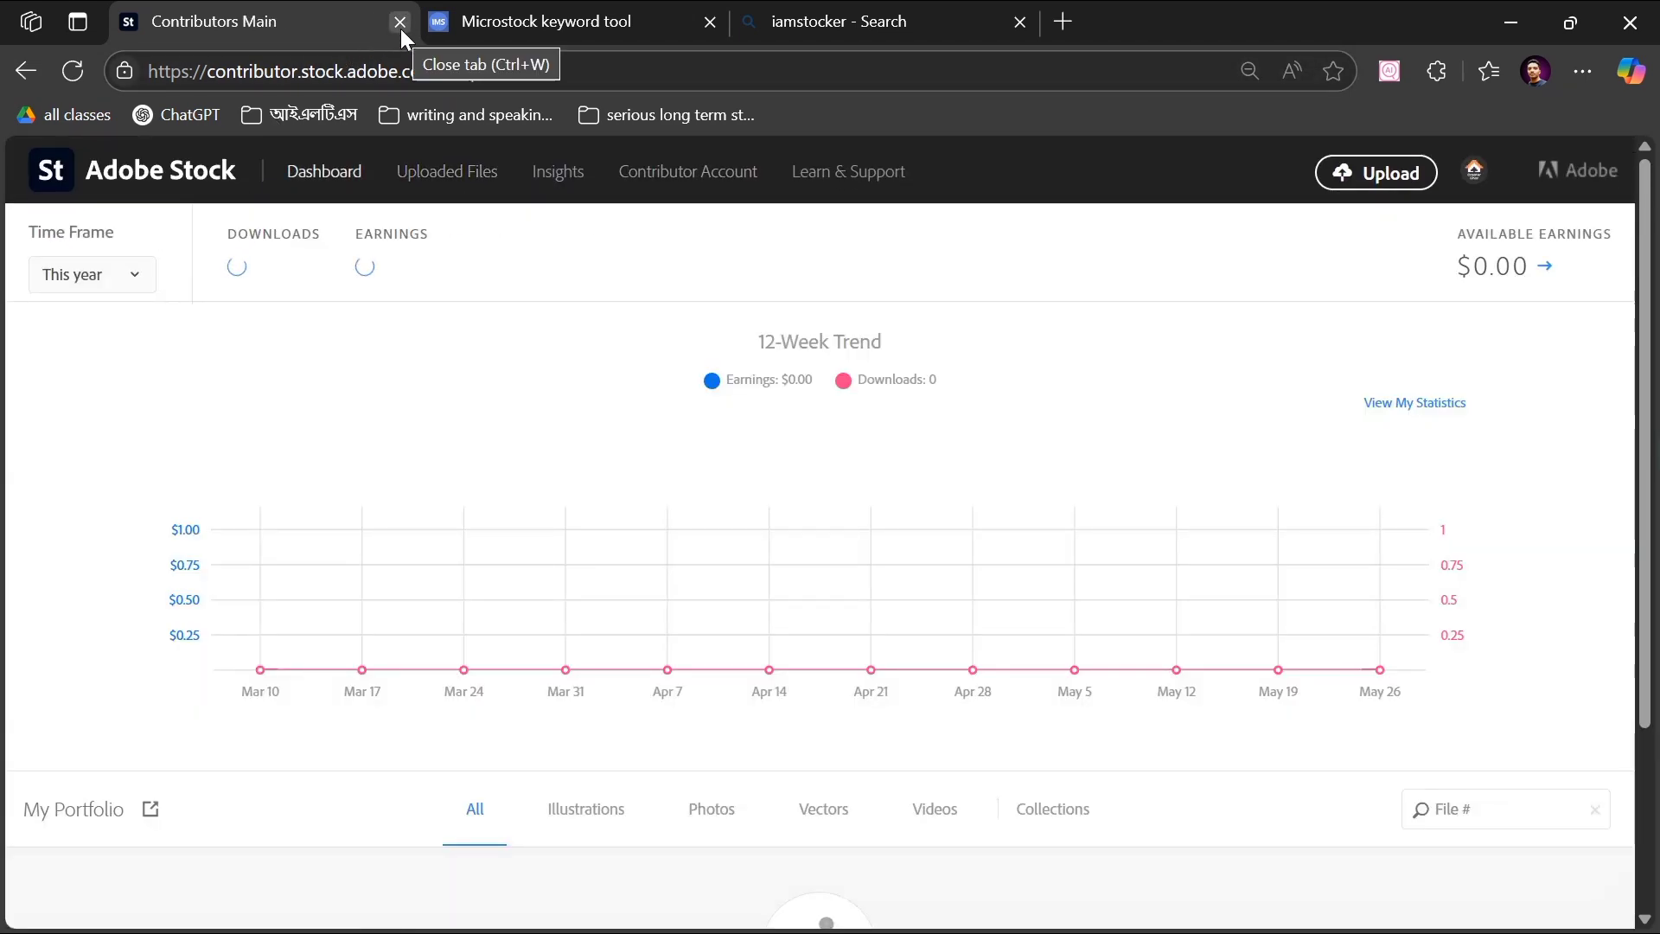